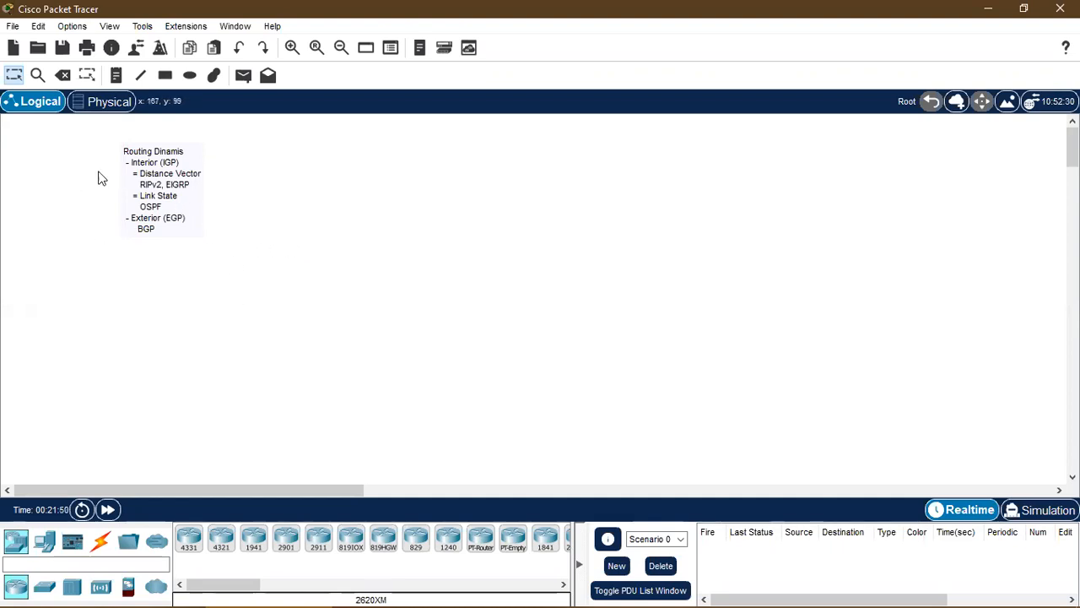
Delete the Routing Dinamis text note from the workspace and return to the selection tool
click(63, 76)
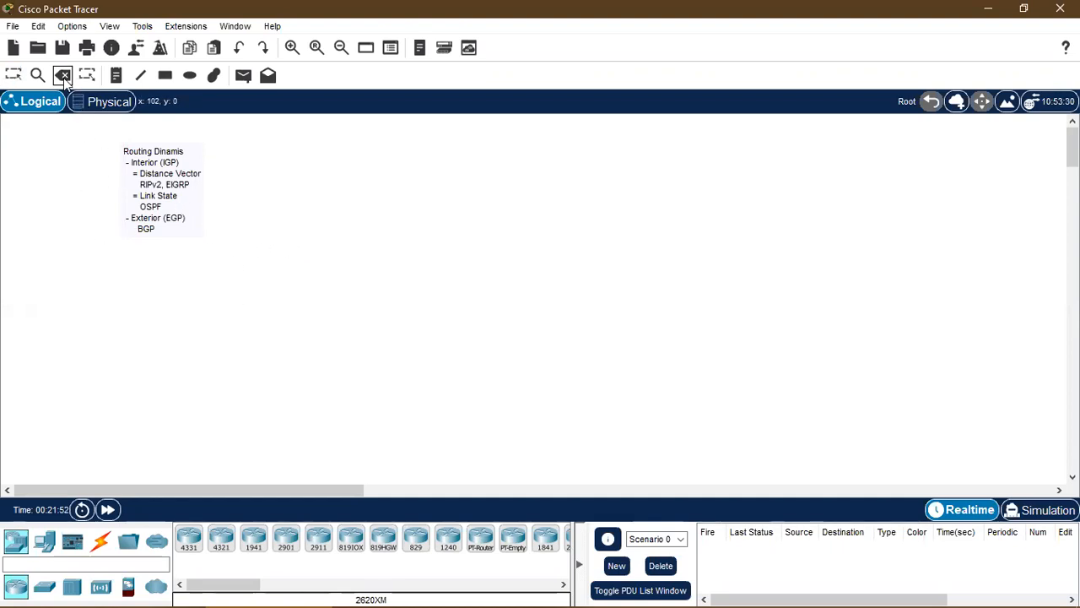
click(159, 187)
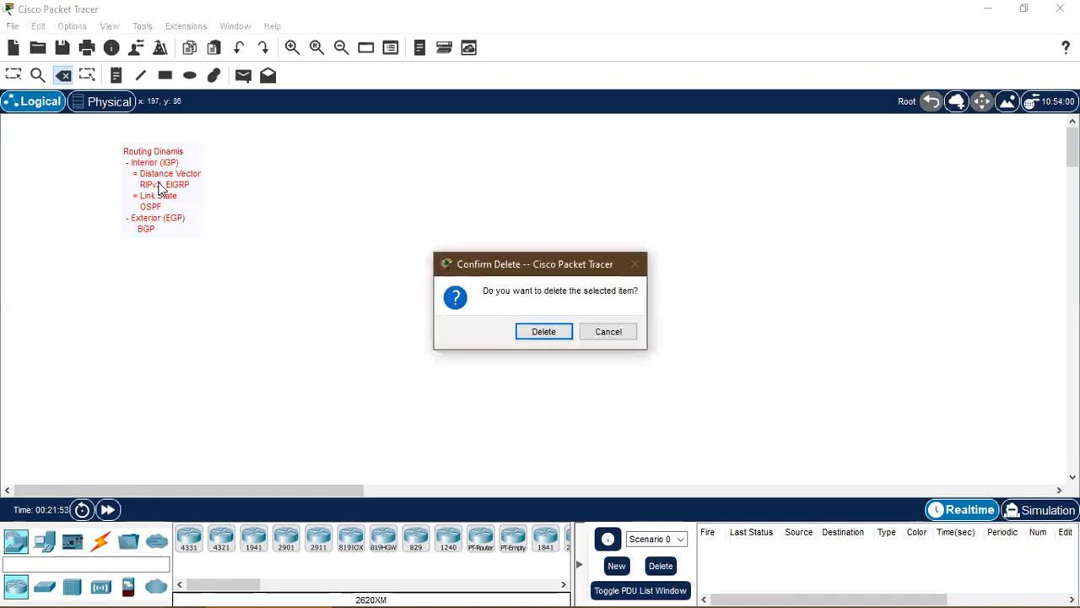
click(555, 333)
click(13, 75)
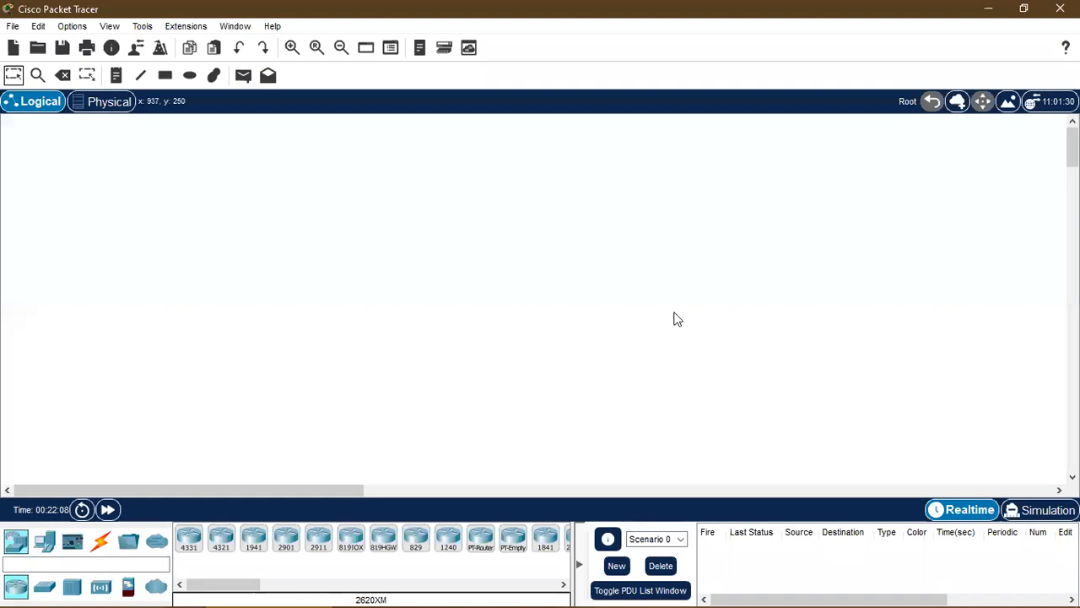
Place three 2911 routers in the workspace and align them in an evenly spaced horizontal row
drag(320, 545, 140, 233)
drag(322, 536, 249, 240)
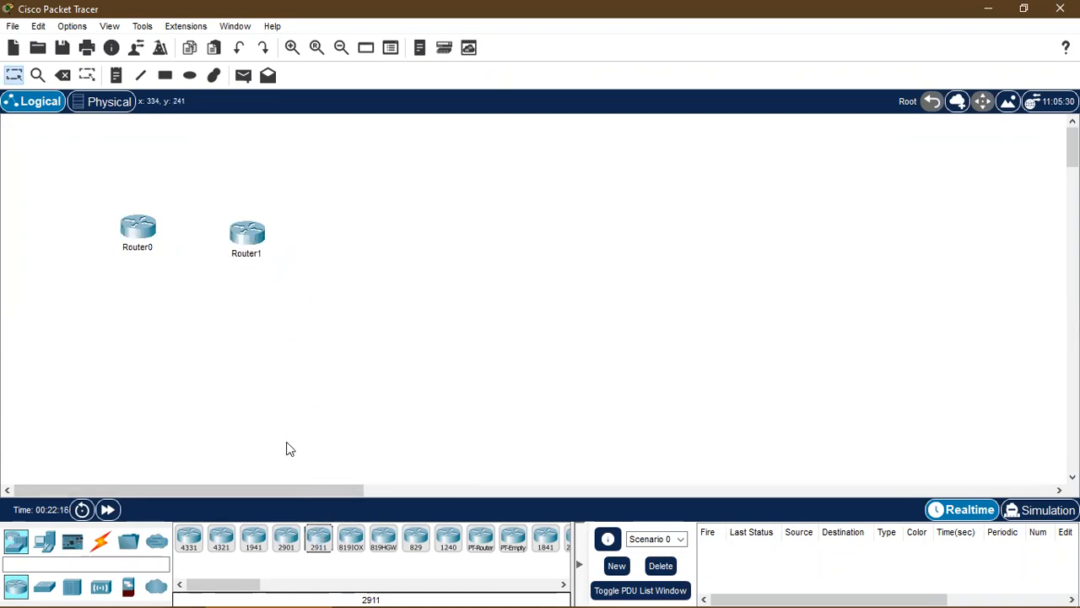
drag(318, 540, 359, 252)
drag(253, 240, 251, 235)
drag(359, 253, 358, 242)
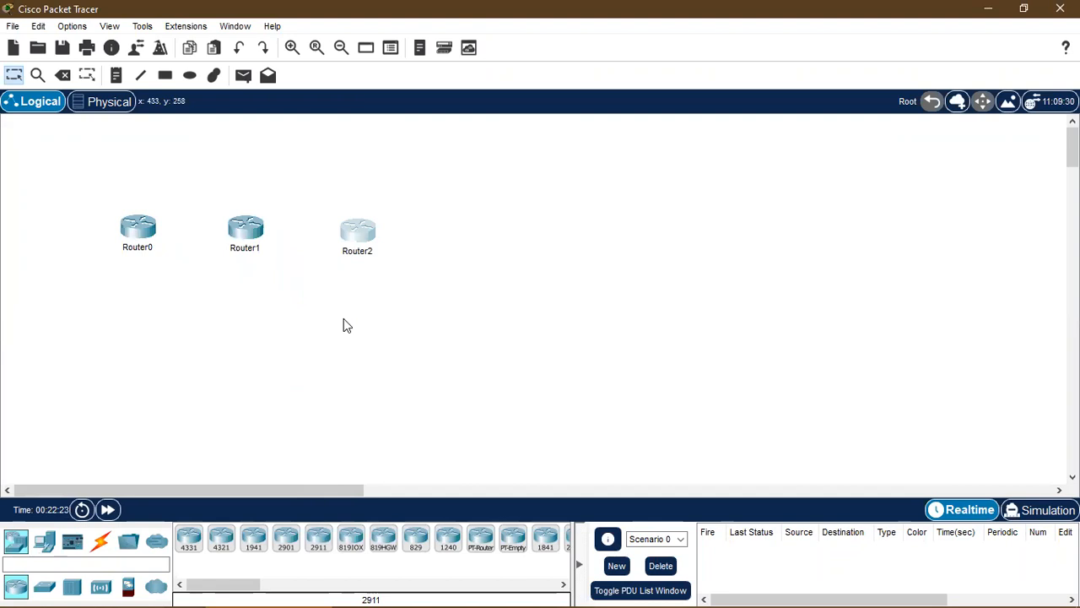
drag(245, 235, 250, 237)
drag(350, 237, 350, 233)
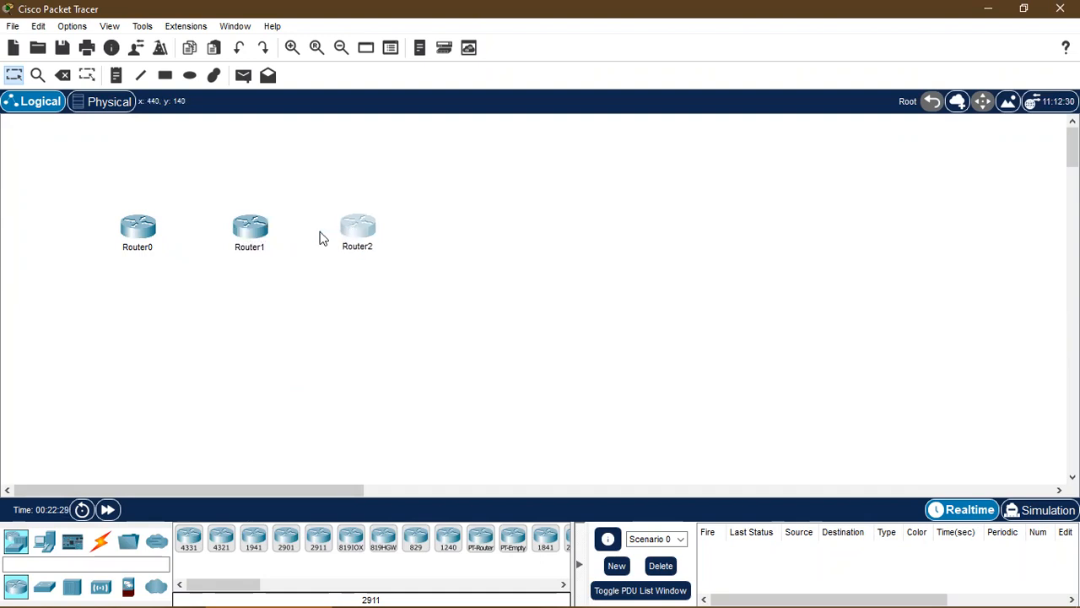
Install an HWIC-2T serial module in the slot nearest the built-in ports of Router0, Router1 and Router2, with each router powered off
click(142, 232)
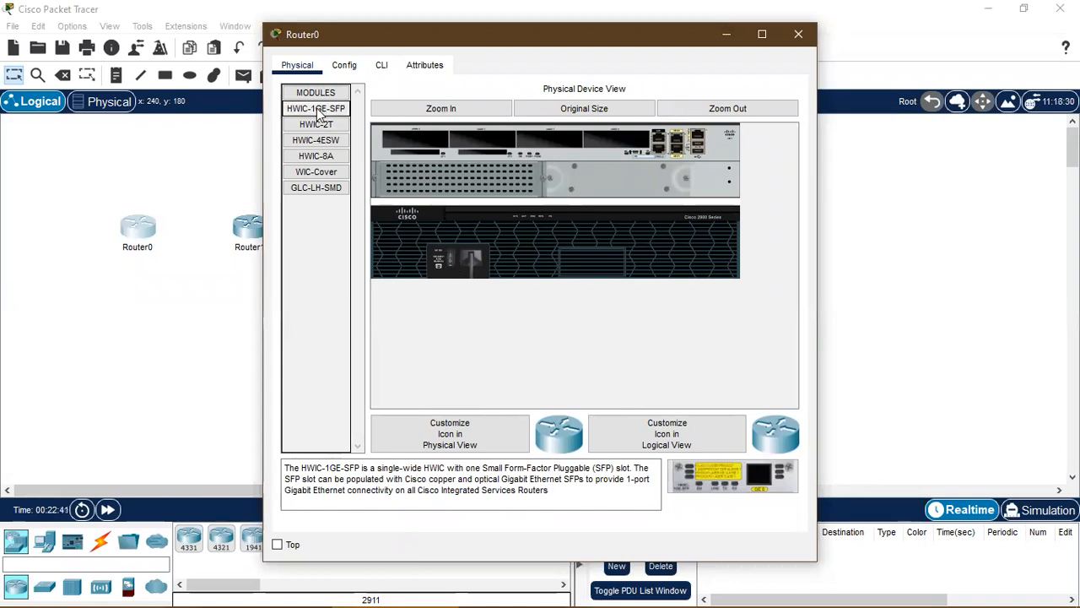
drag(312, 128, 612, 146)
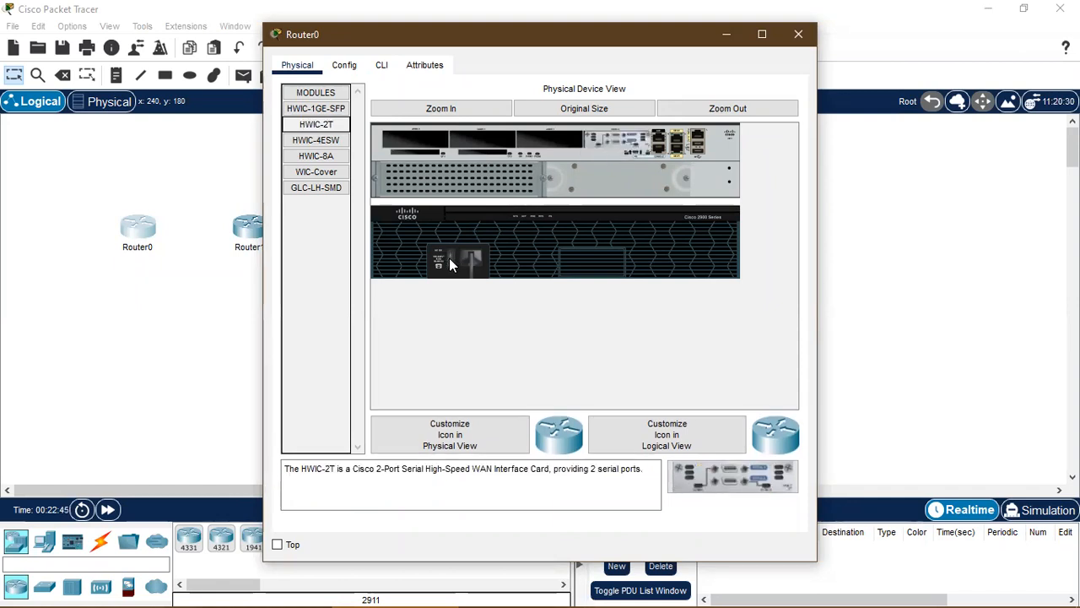
click(799, 33)
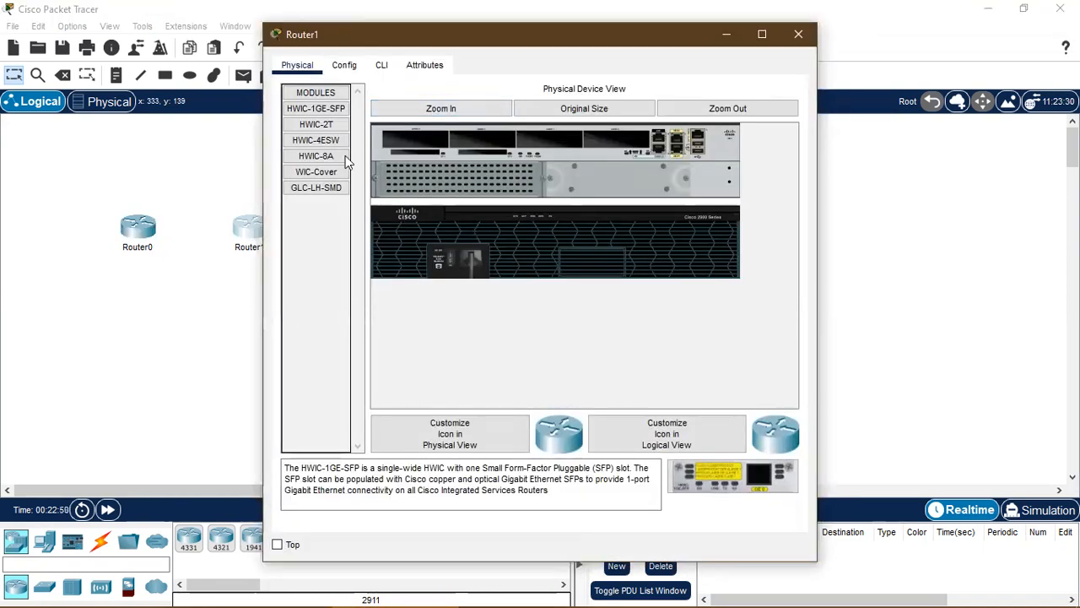
drag(311, 127, 624, 149)
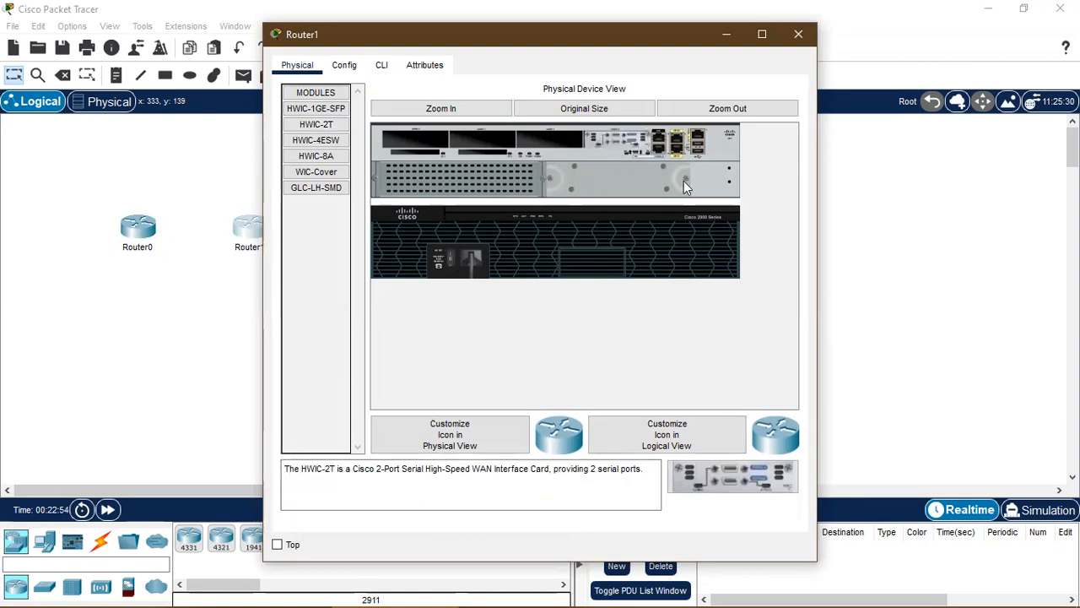
click(806, 38)
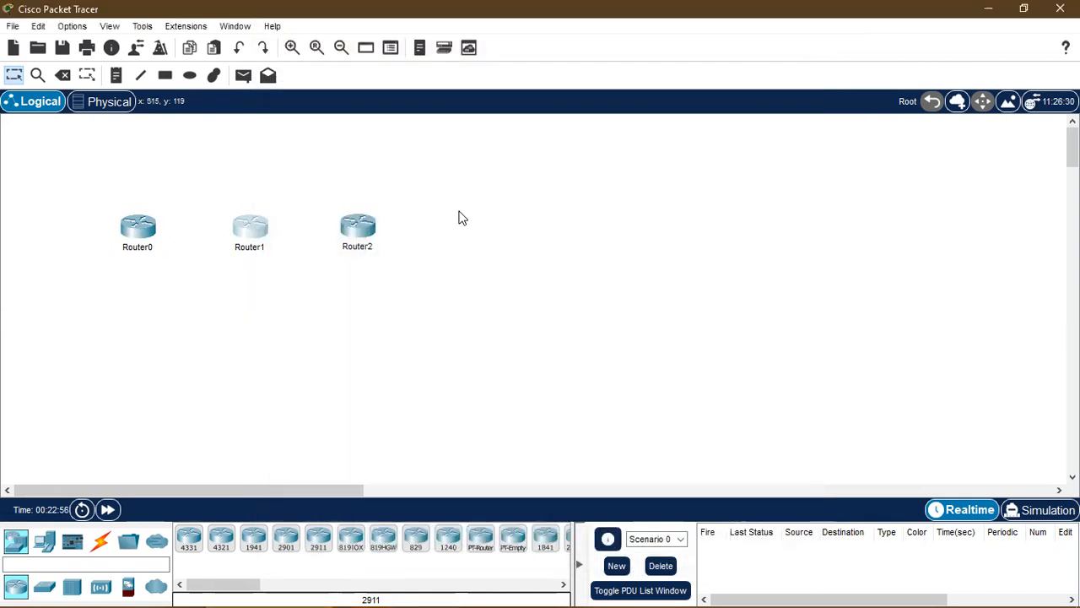
double_click(363, 231)
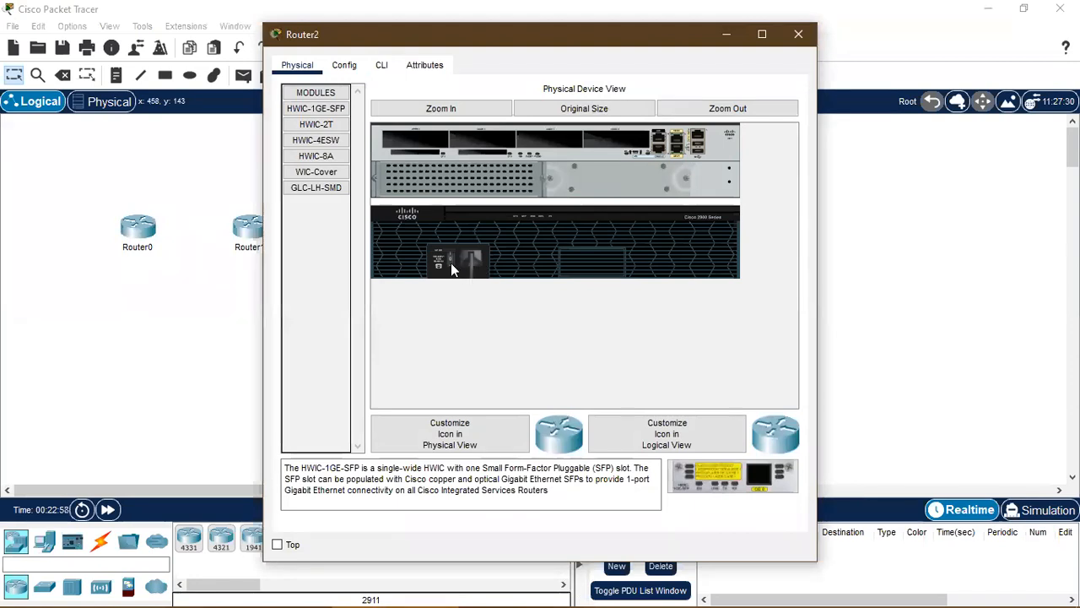
drag(316, 124, 489, 259)
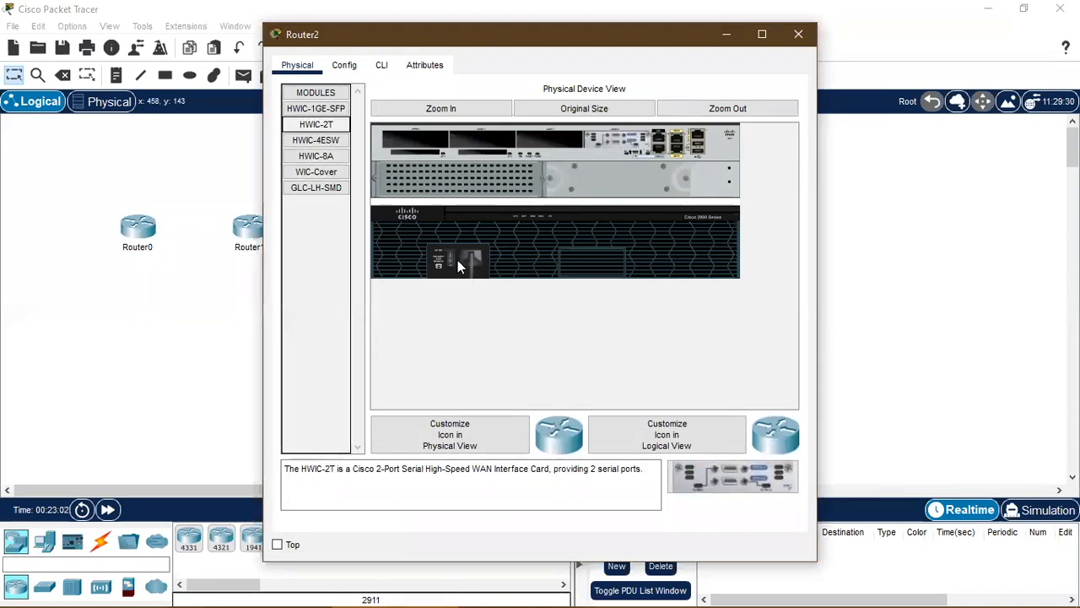
click(798, 34)
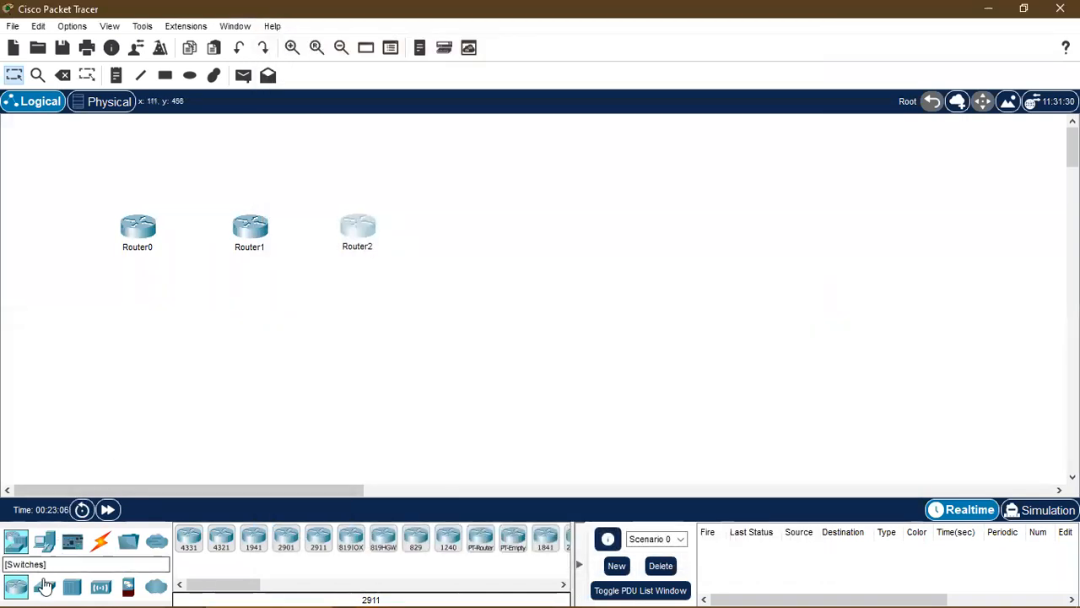
Place three 2960 switches in a row, one below each router
click(44, 587)
drag(189, 537, 151, 368)
drag(143, 325, 143, 325)
drag(189, 538, 247, 325)
drag(189, 538, 360, 334)
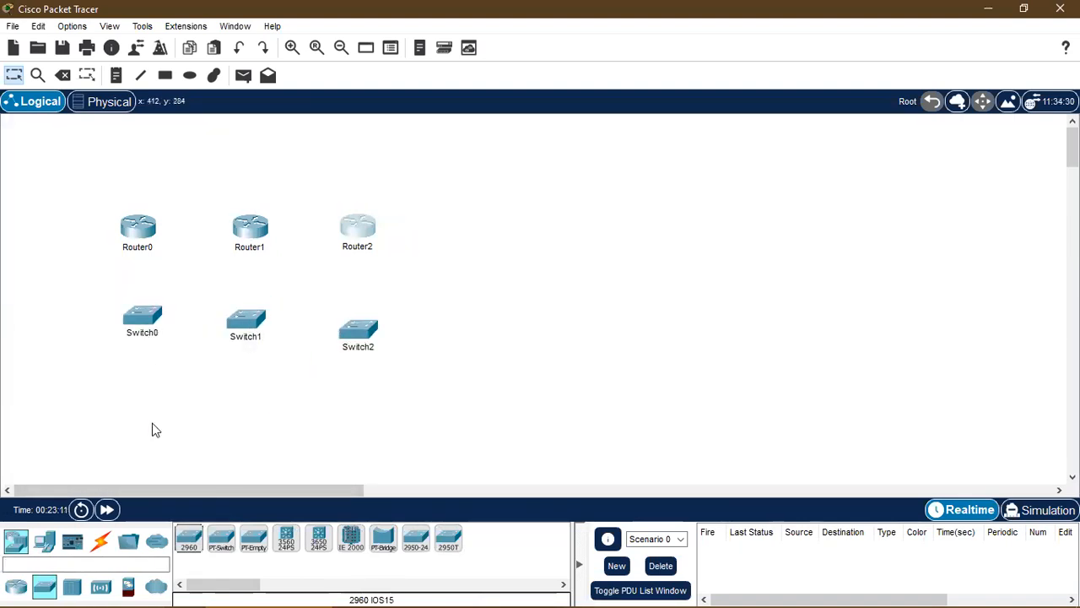
Place three PCs in a row, one below each switch
click(44, 541)
drag(189, 538, 147, 426)
drag(248, 422, 246, 424)
drag(355, 438, 353, 423)
Connect Router0 Serial0/0/0 to Router1 Serial0/0/0 with a Serial DCE cable
click(102, 542)
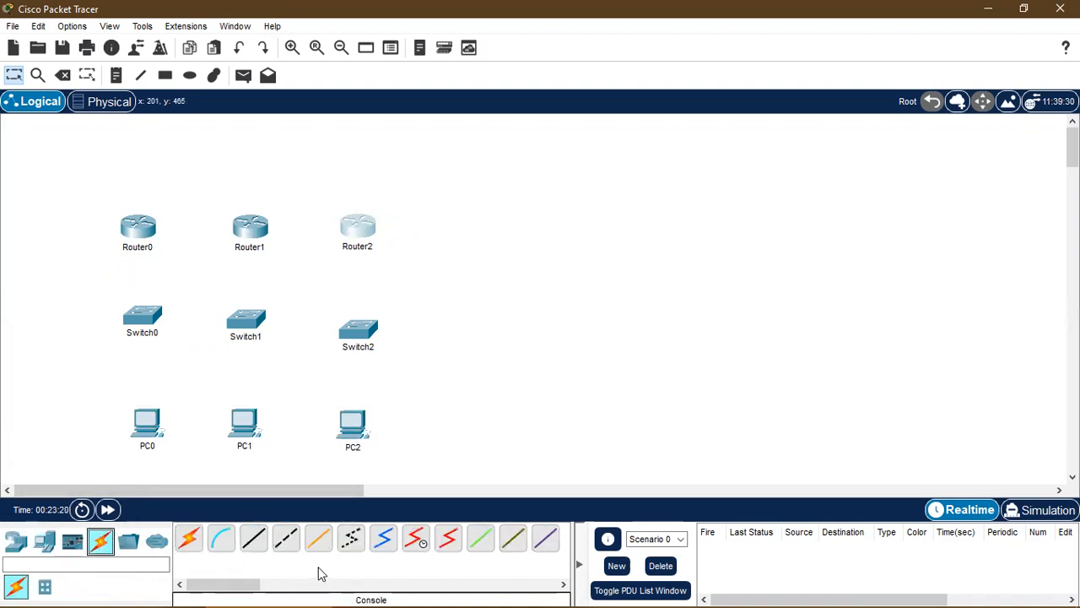
click(415, 538)
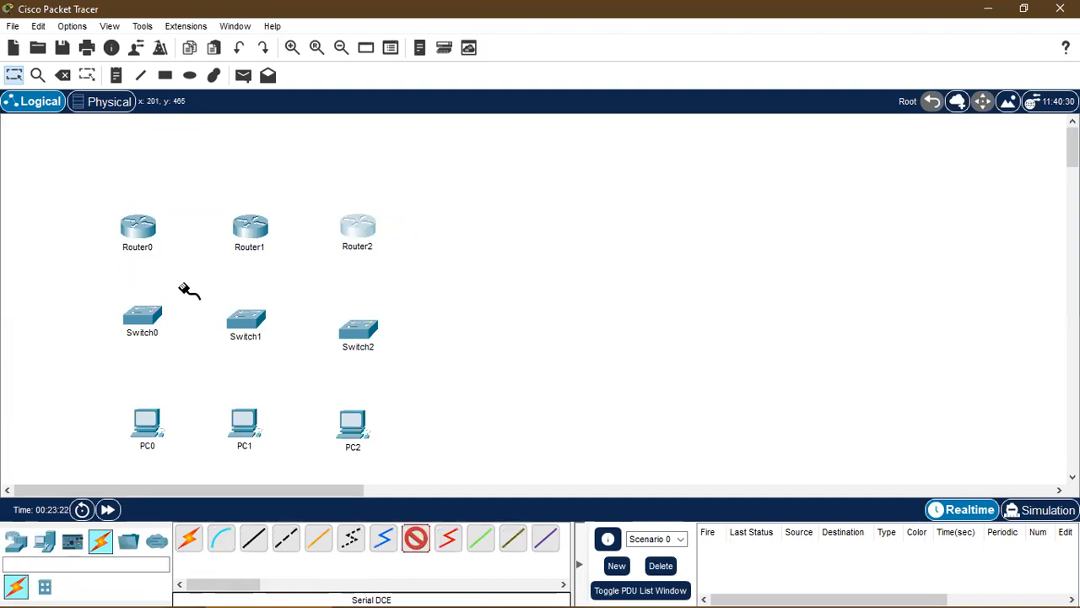
click(146, 228)
click(217, 326)
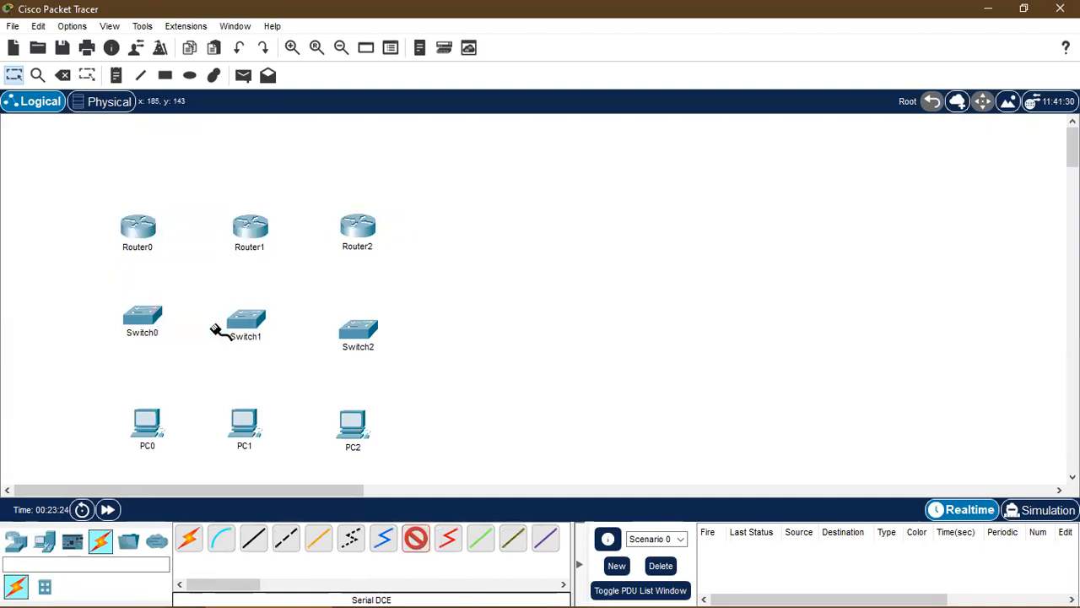
click(253, 233)
click(300, 326)
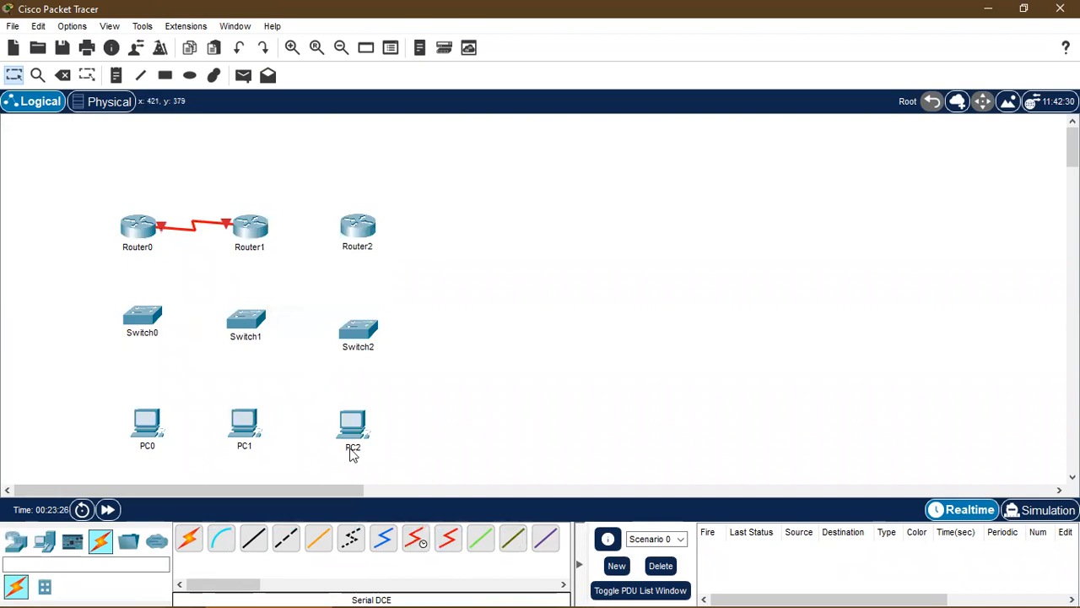
Connect Router1 Serial0/0/1 to Router2 Serial0/0/0 with a Serial DCE cable
click(415, 538)
click(252, 227)
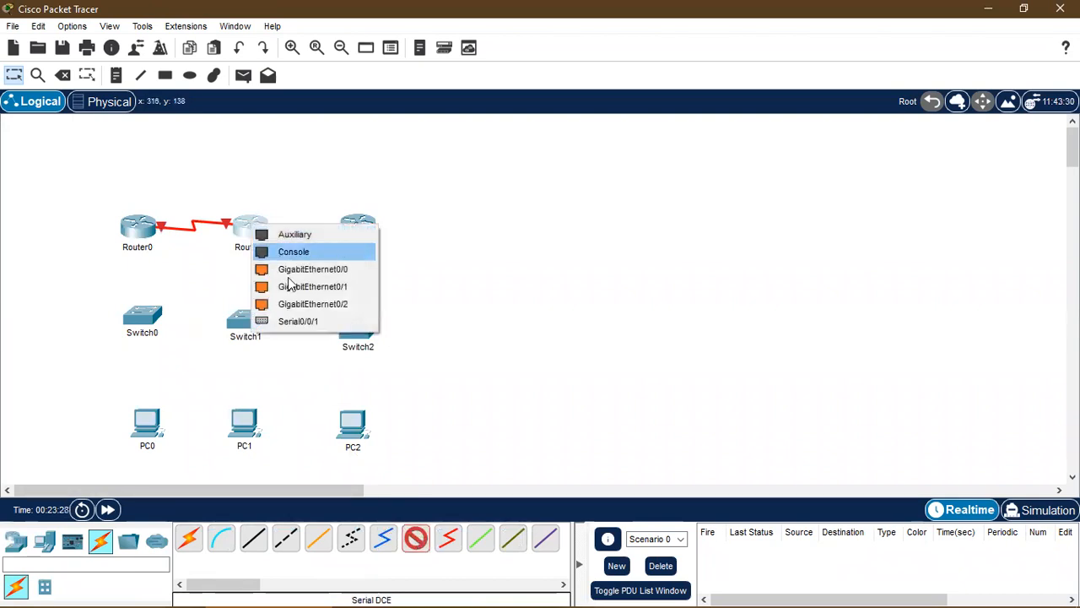
click(297, 321)
click(361, 230)
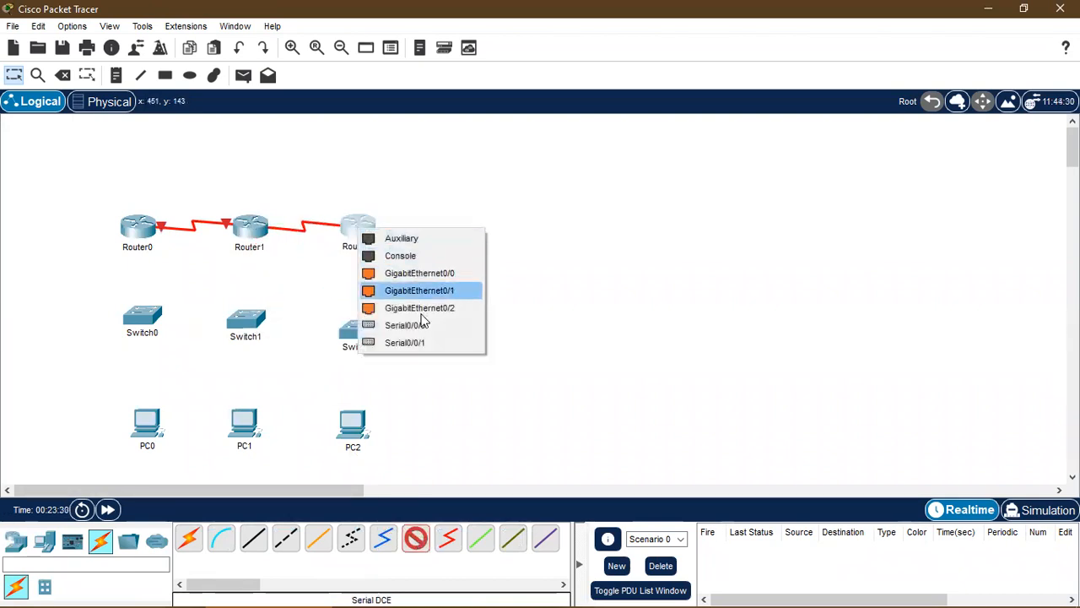
click(409, 325)
Connect Router0 GigabitEthernet0/0 to Switch0 FastEthernet0/1 with a copper straight-through cable
click(253, 540)
click(139, 228)
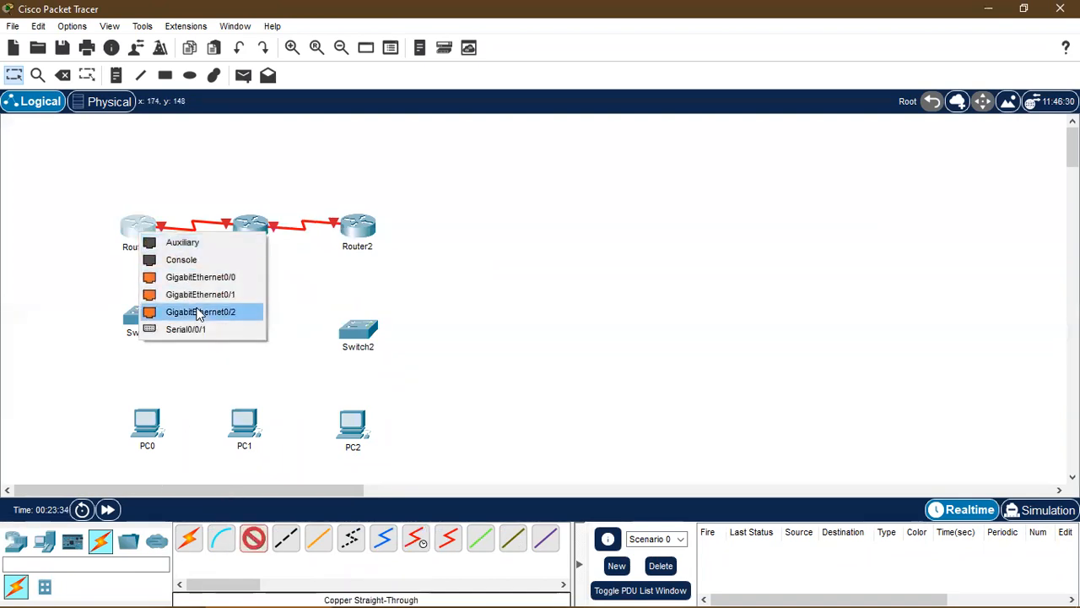
click(209, 279)
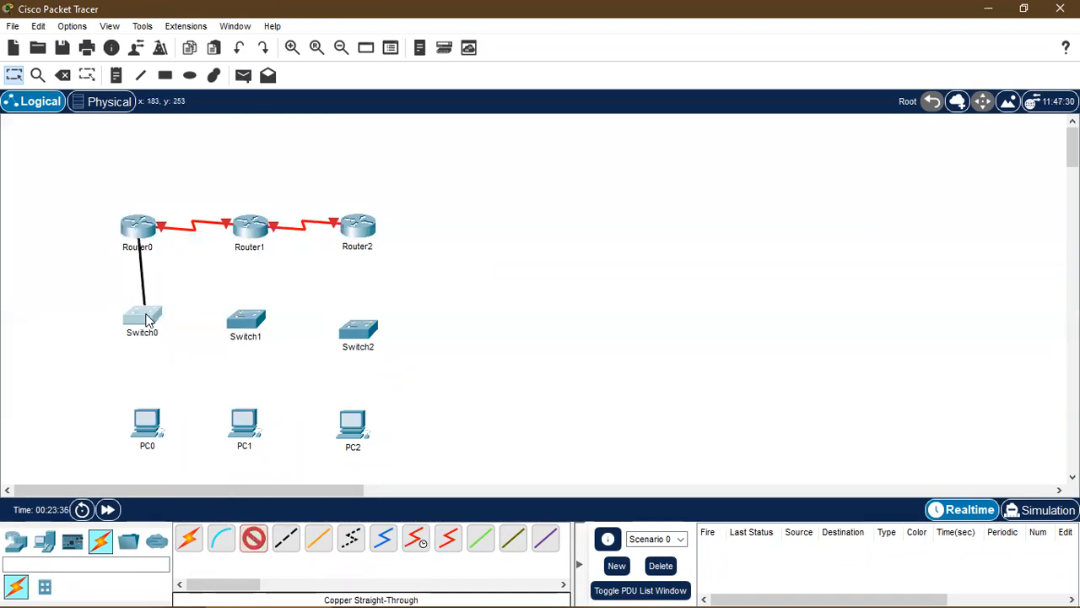
click(138, 314)
click(223, 29)
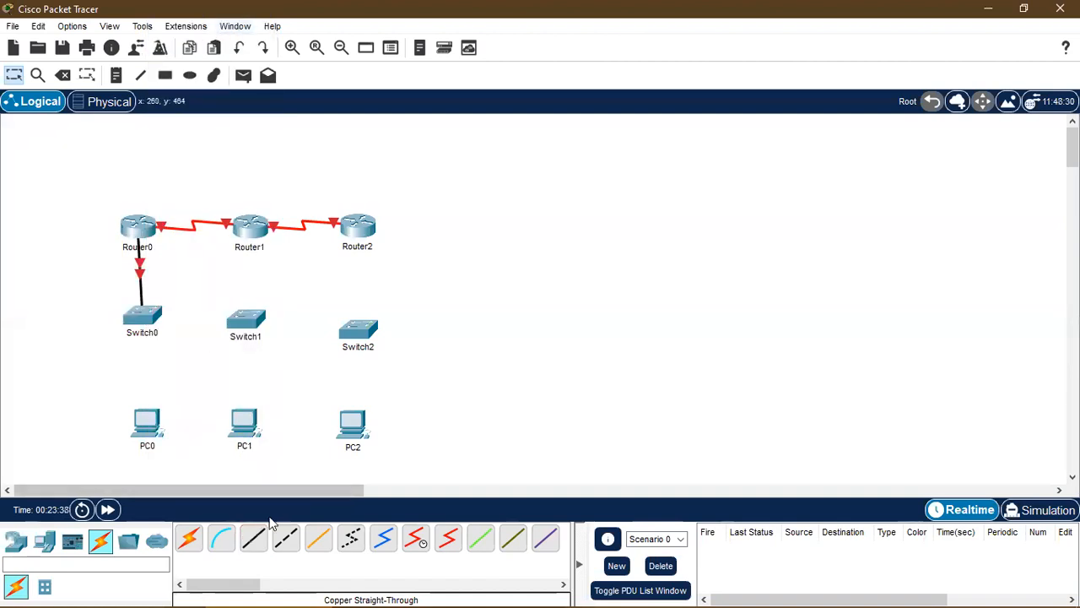
Connect Switch0 FastEthernet0/2 to PC0 FastEthernet0 with a copper straight-through cable
click(253, 539)
click(148, 312)
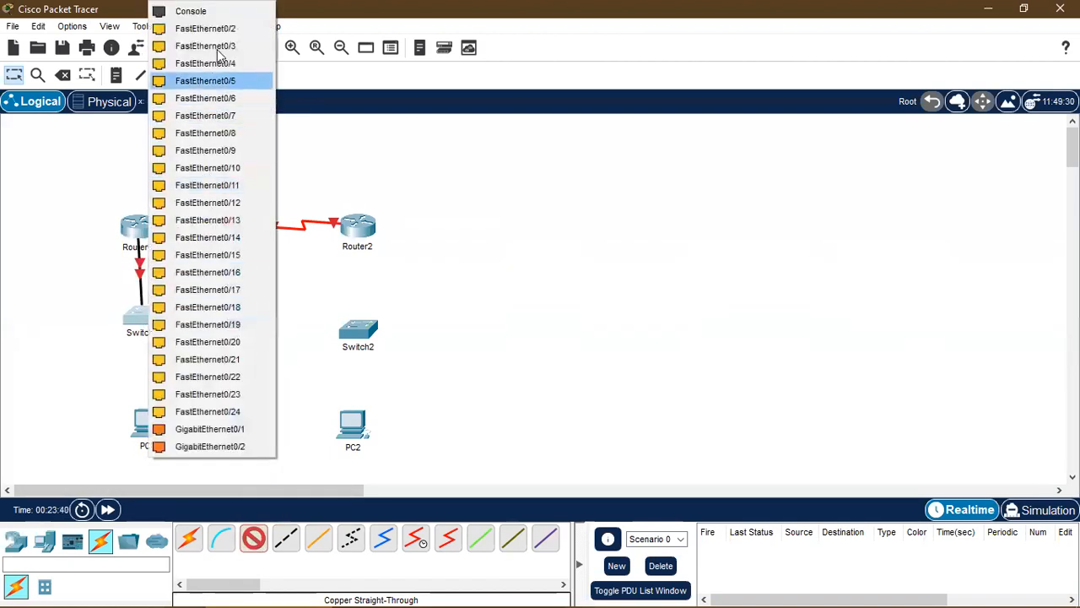
click(225, 31)
click(146, 420)
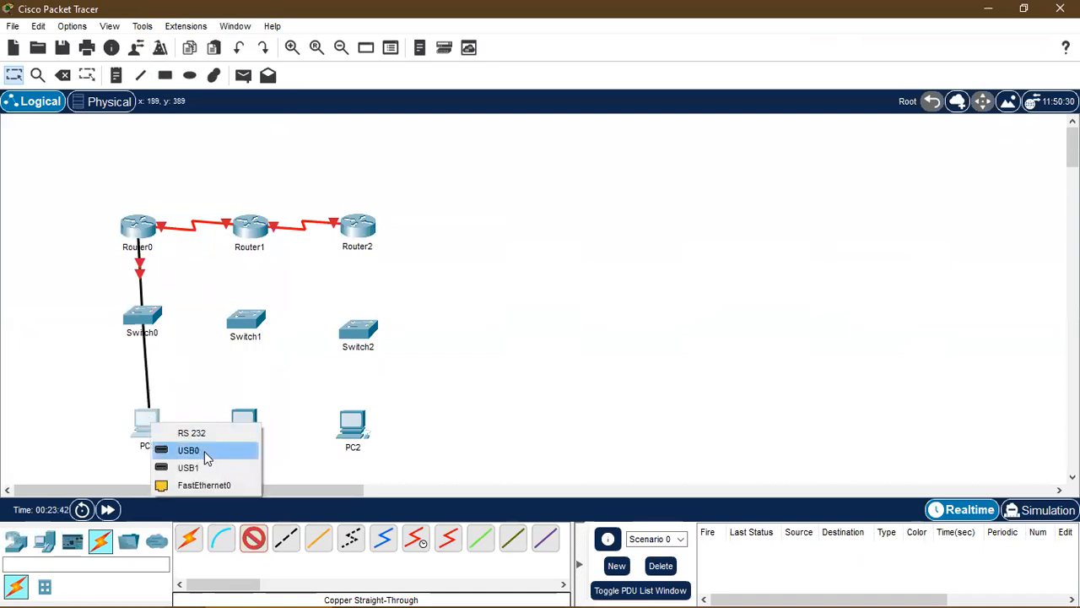
click(205, 484)
Connect Router1 GigabitEthernet0/0 to Switch1 FastEthernet0/1 with a copper straight-through cable
click(255, 538)
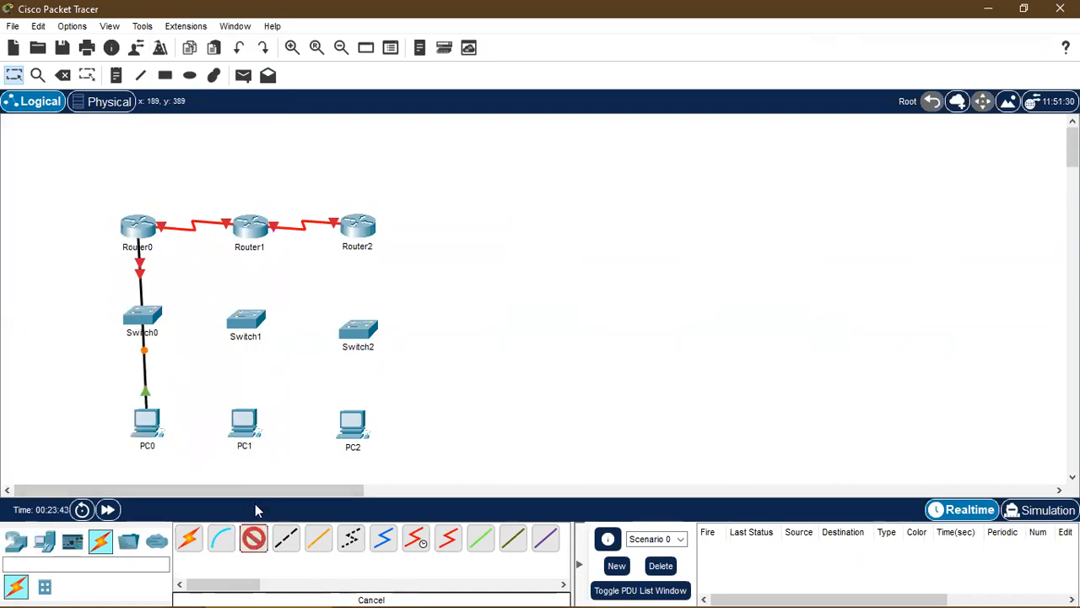
click(250, 226)
click(306, 270)
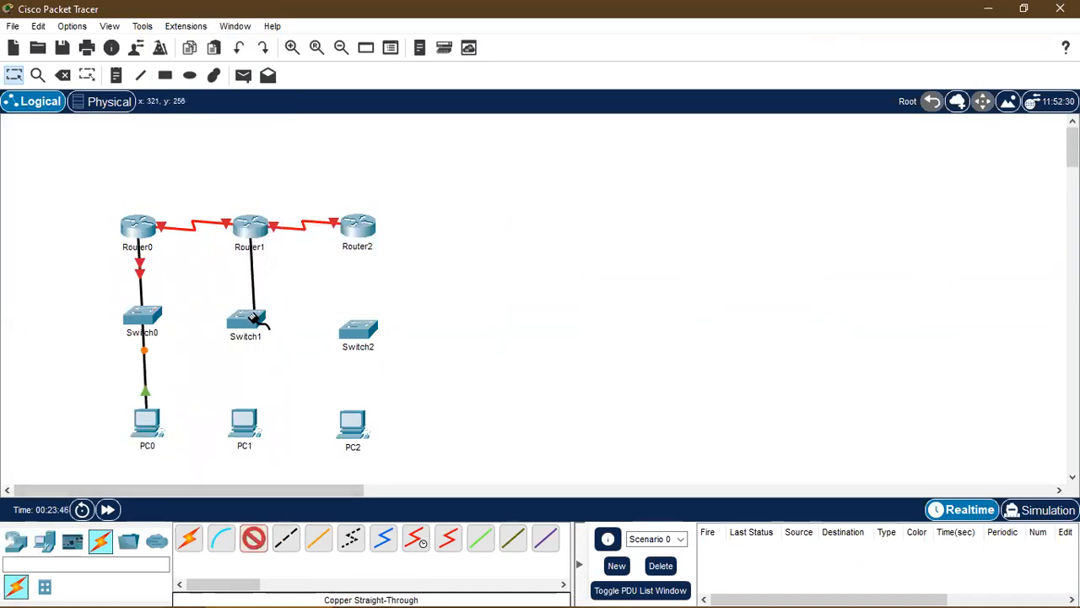
click(255, 321)
click(333, 33)
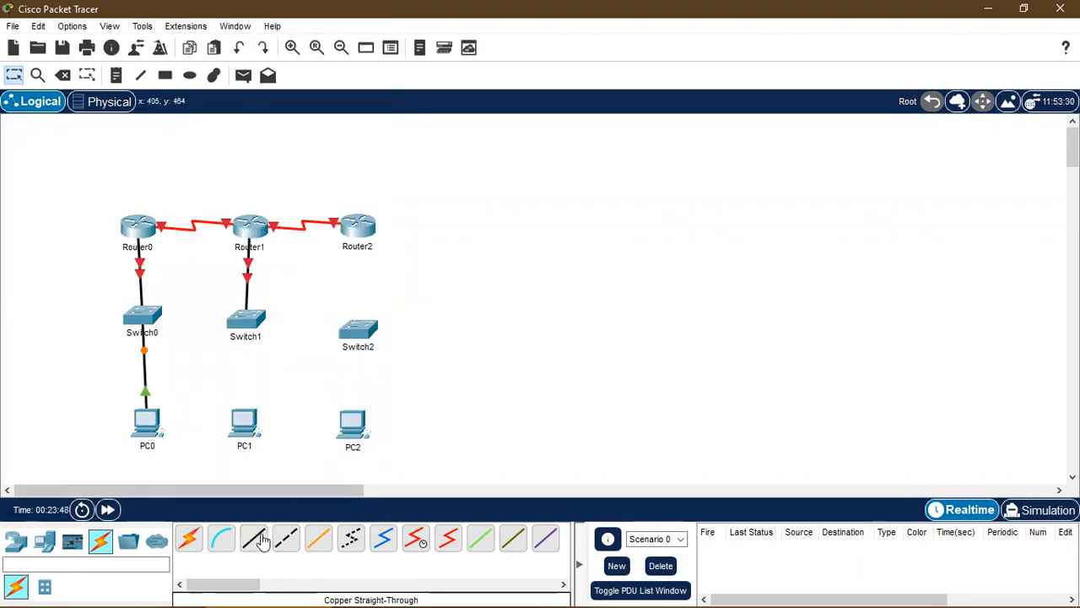
Connect Switch1 FastEthernet0/3 to PC1 FastEthernet0 with a copper straight-through cable
click(256, 319)
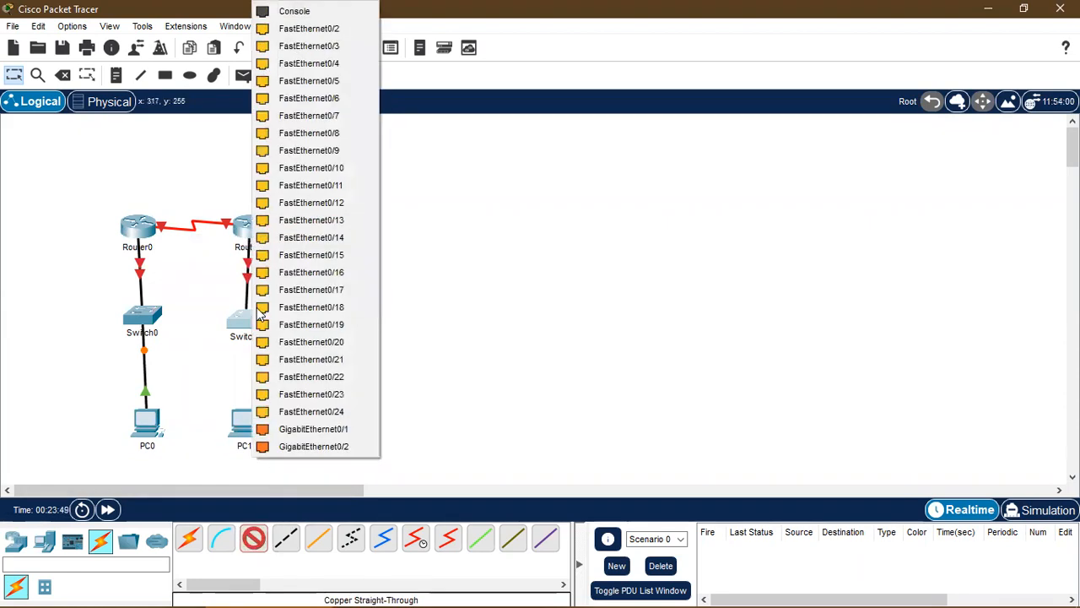
click(313, 44)
click(245, 422)
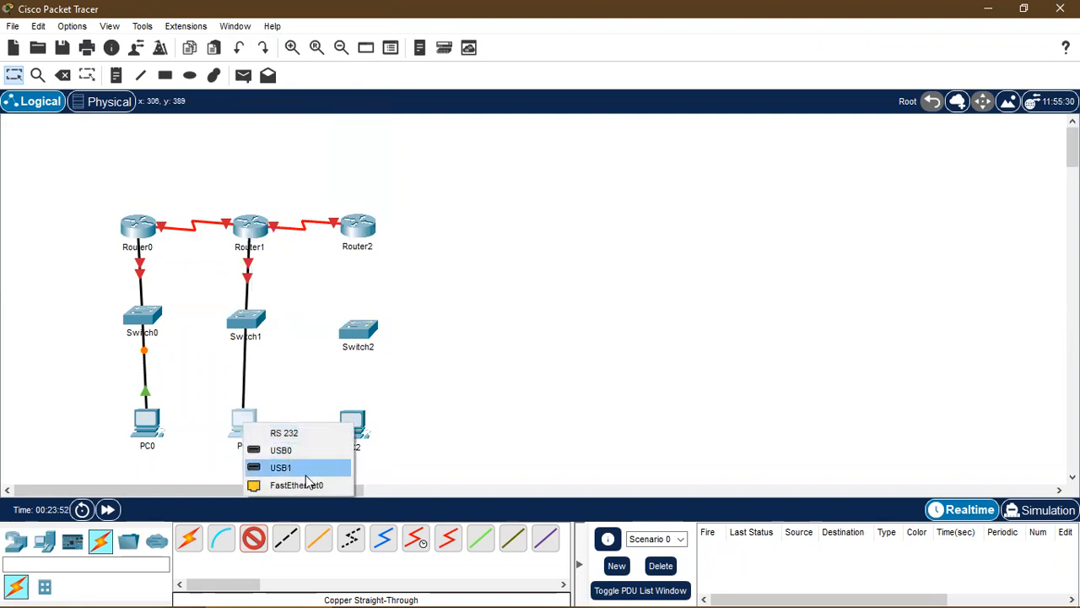
click(305, 488)
Connect Router2 GigabitEthernet0/0 to Switch2 FastEthernet0/1 with a copper straight-through cable
click(259, 544)
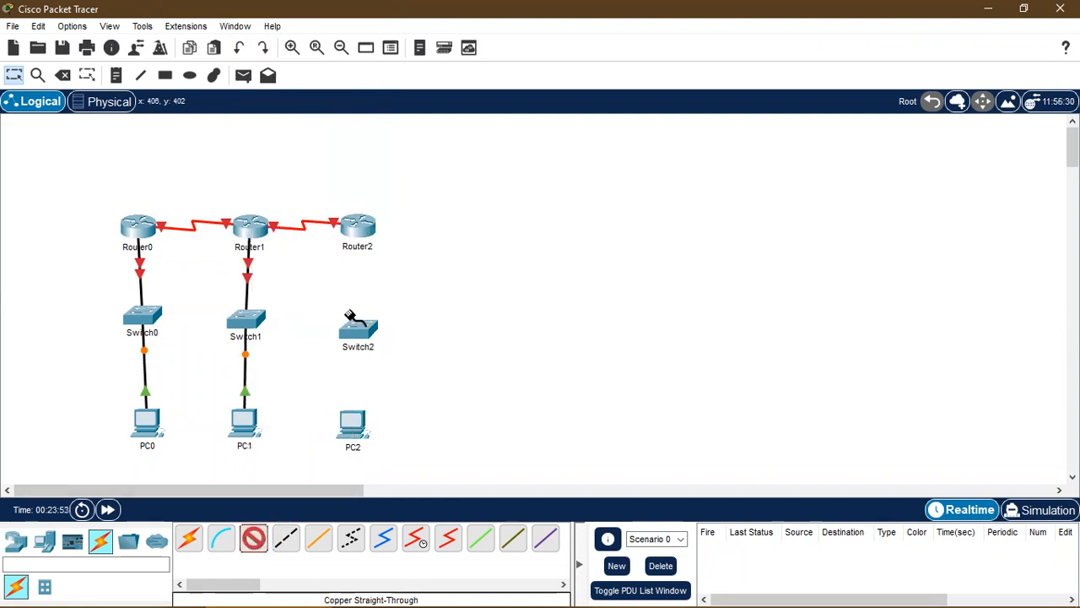
click(358, 235)
click(411, 280)
click(358, 328)
click(397, 28)
Connect Switch2 FastEthernet0/2 to PC2 FastEthernet0 with a copper straight-through cable
click(253, 537)
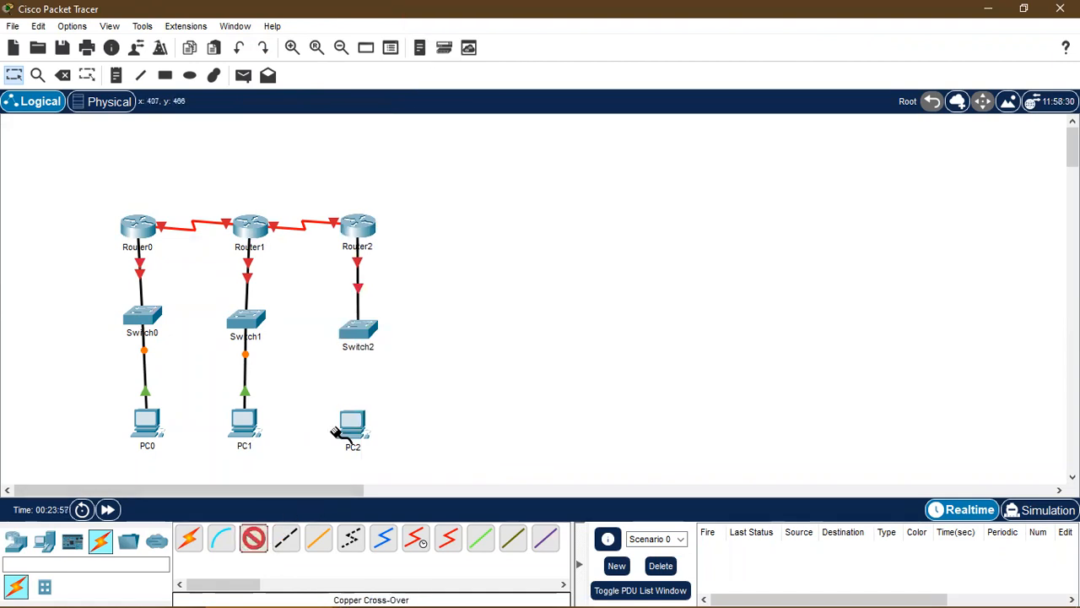
click(366, 333)
click(414, 29)
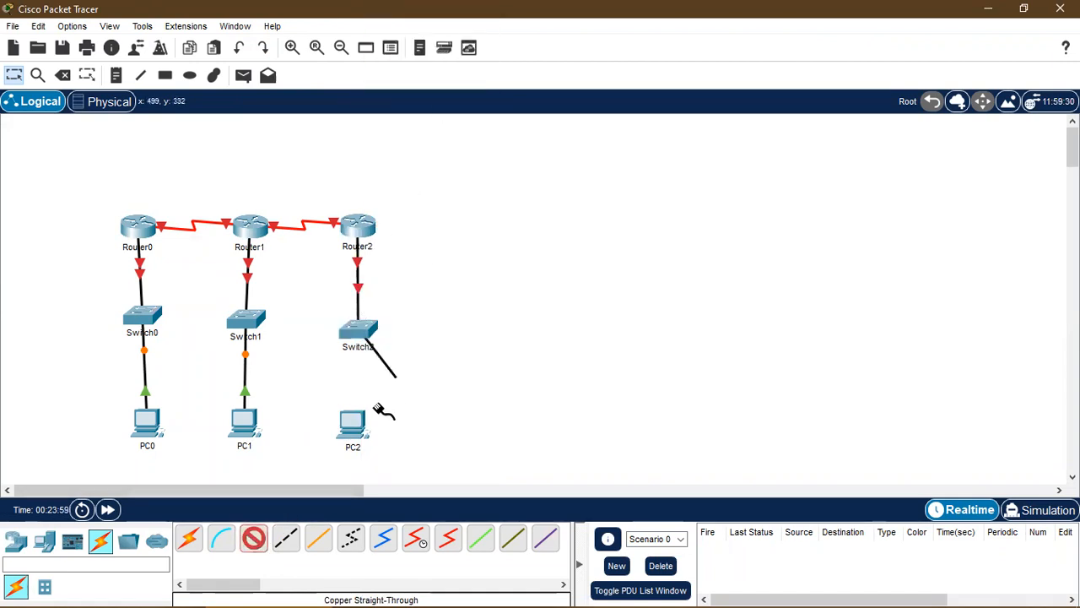
click(355, 430)
click(412, 496)
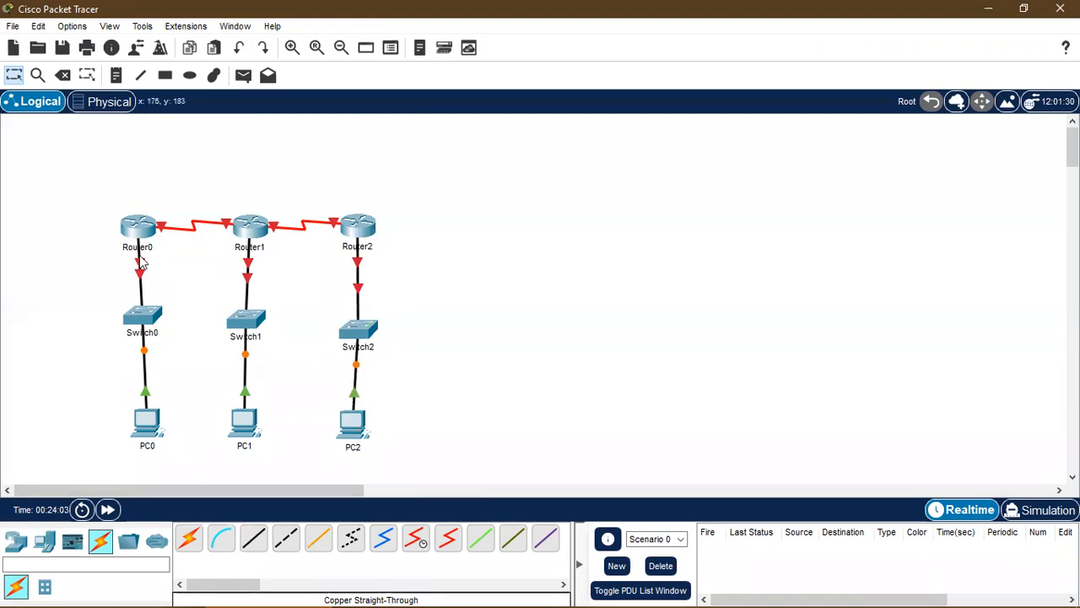
Move the whole topology to the workspace's upper-left corner and space the three router, switch and PC columns farther apart
drag(123, 190, 387, 484)
drag(222, 183, 334, 447)
click(395, 257)
drag(293, 153, 363, 152)
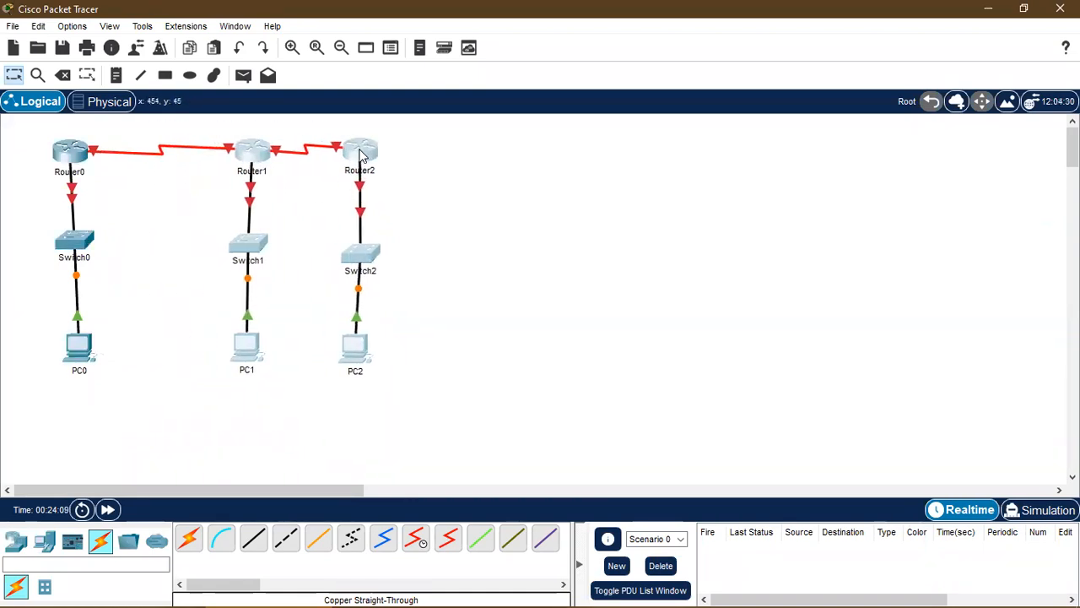
drag(323, 116, 412, 392)
drag(369, 151, 451, 152)
click(144, 332)
Add notes below the PCs: 192.168.0.100/24 for PC0, 192.168.1.100/24 for PC1 and 192.168.2.100/24 for PC2
click(116, 75)
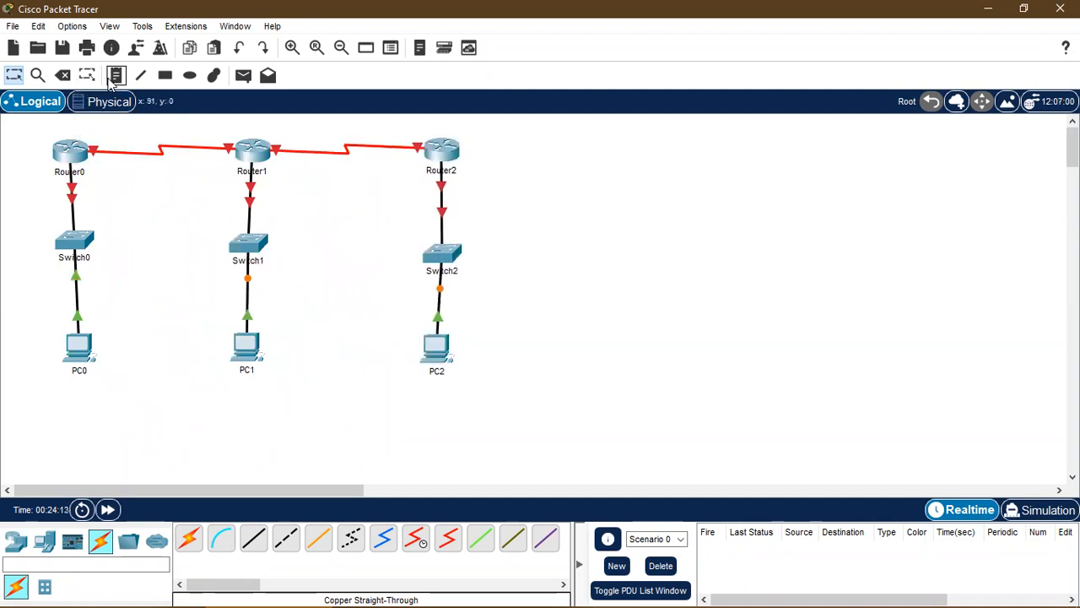
click(30, 384)
text(192.168.0)
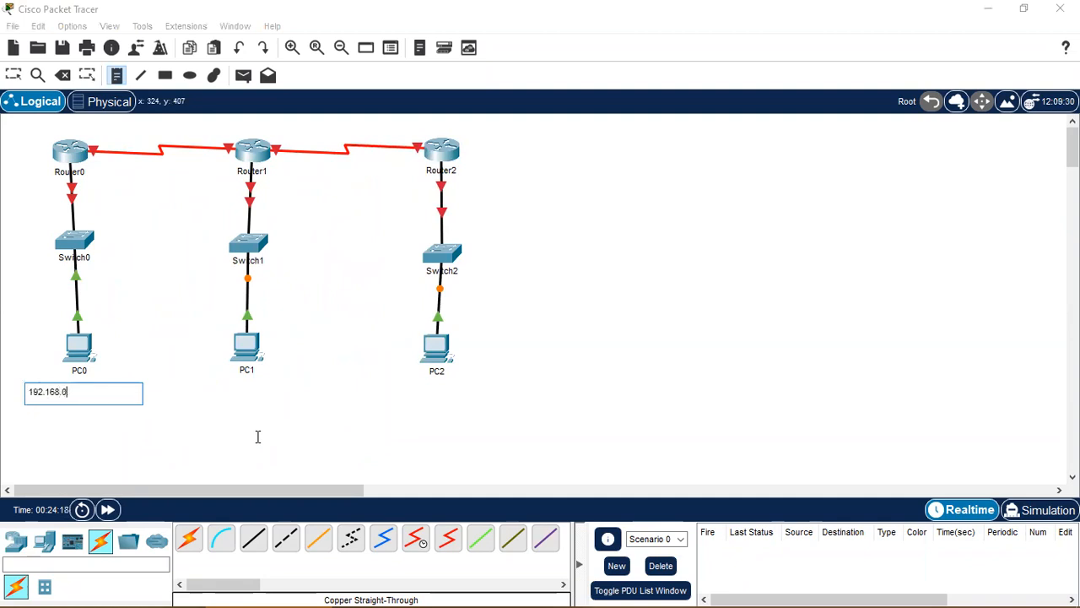
text(.100/24)
click(215, 375)
text(192)
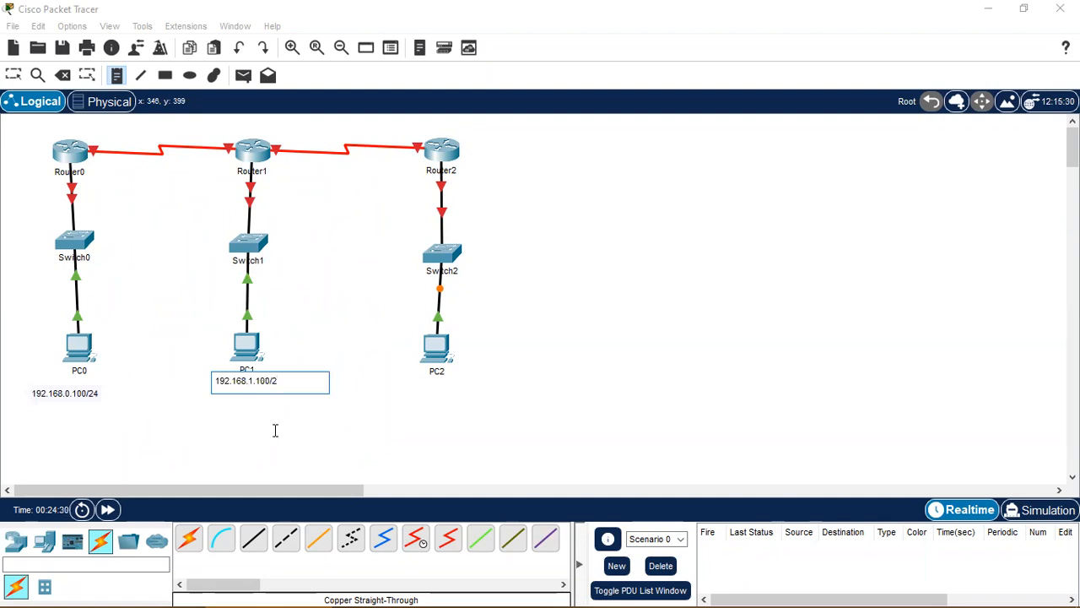
click(390, 384)
text(192.168.2.100/24)
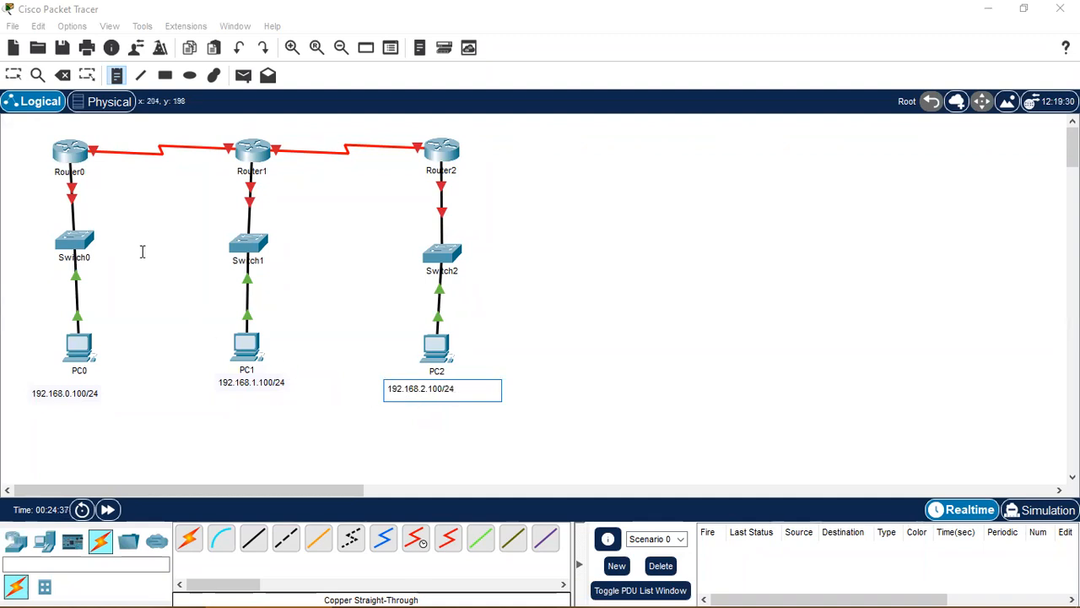
Add LAN address notes below the routers: 192.168.0.1/24 for Router0, 192.168.1.1/24 for Router1 and 192.168.2.1/24 for Router2
click(25, 178)
text(192.16)
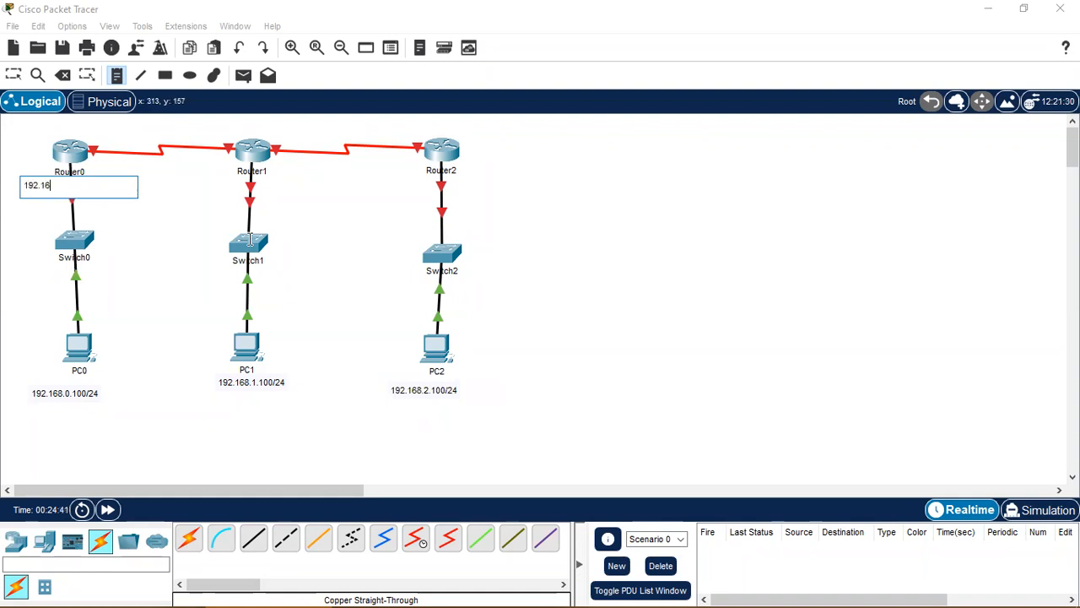
text(8.0.1/24)
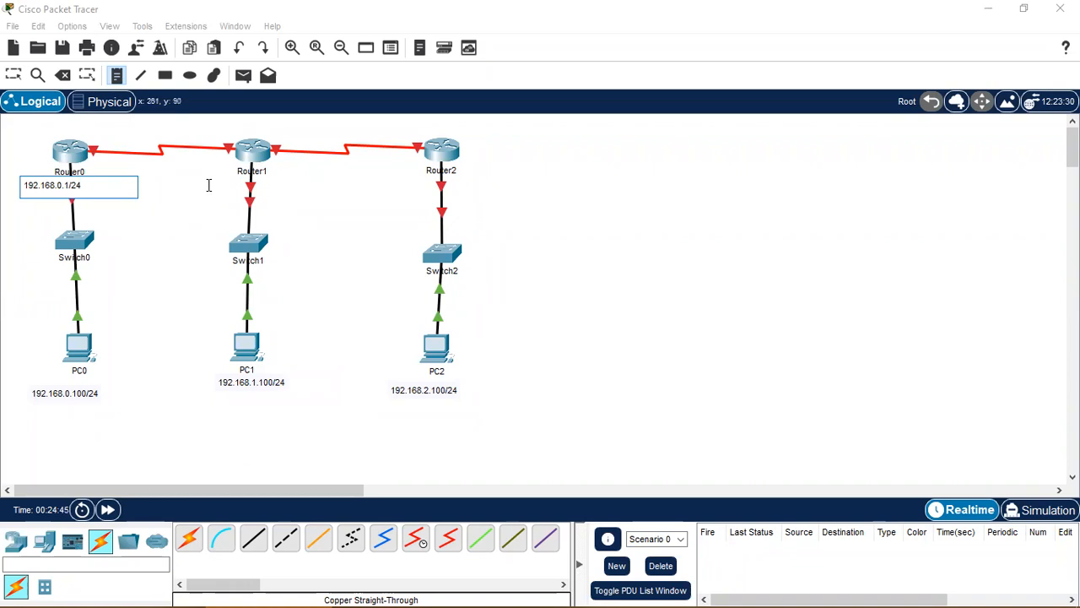
click(208, 185)
text(192.168.1.1/24)
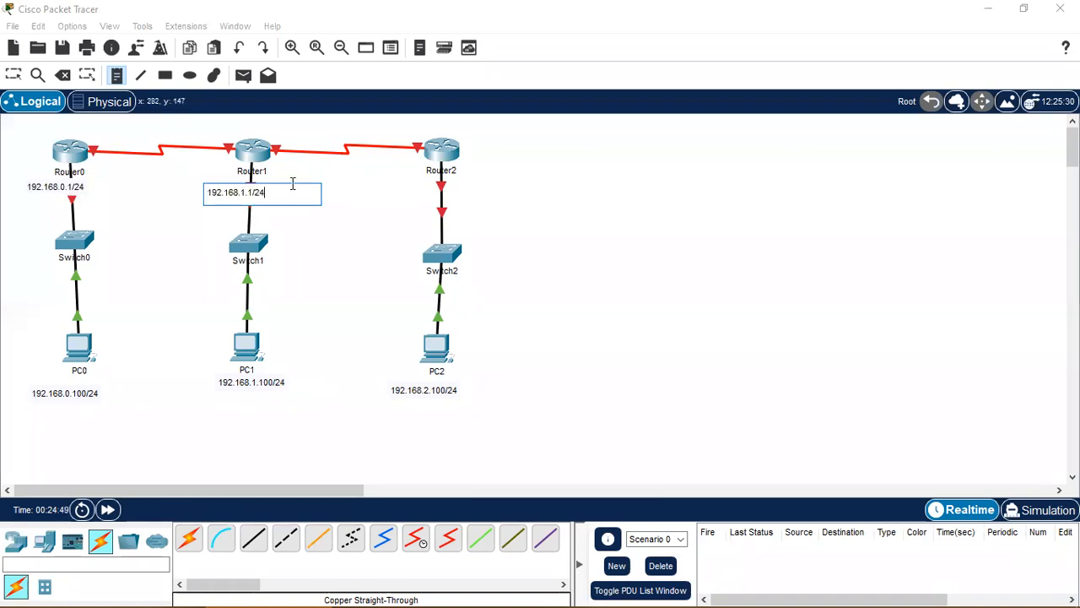
click(406, 190)
text(192.168.2.1/24)
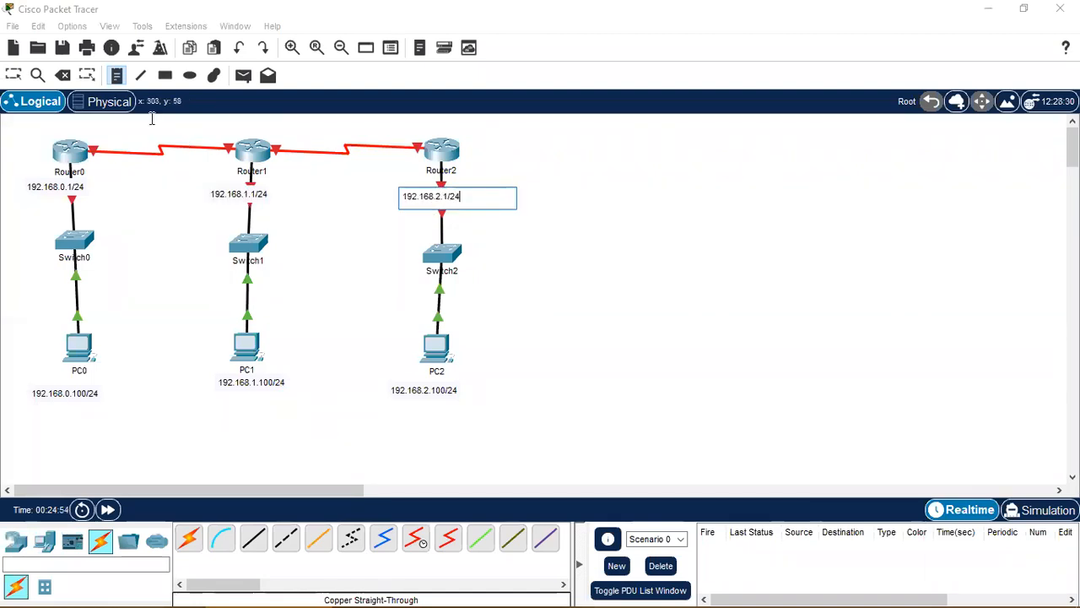
Label Router0's end of the serial link to Router1 with the note 192.168.3.1/30
click(88, 132)
text(192.157.3.1/30)
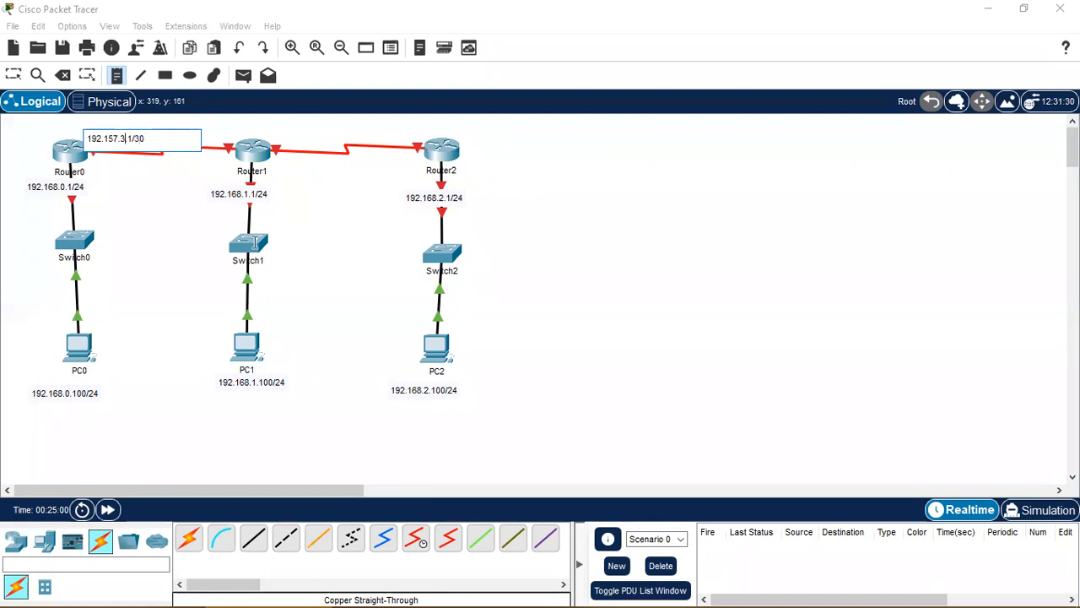
key(BackSpace)
key(BackSpace)
text(68)
key(BackSpace)
click(255, 242)
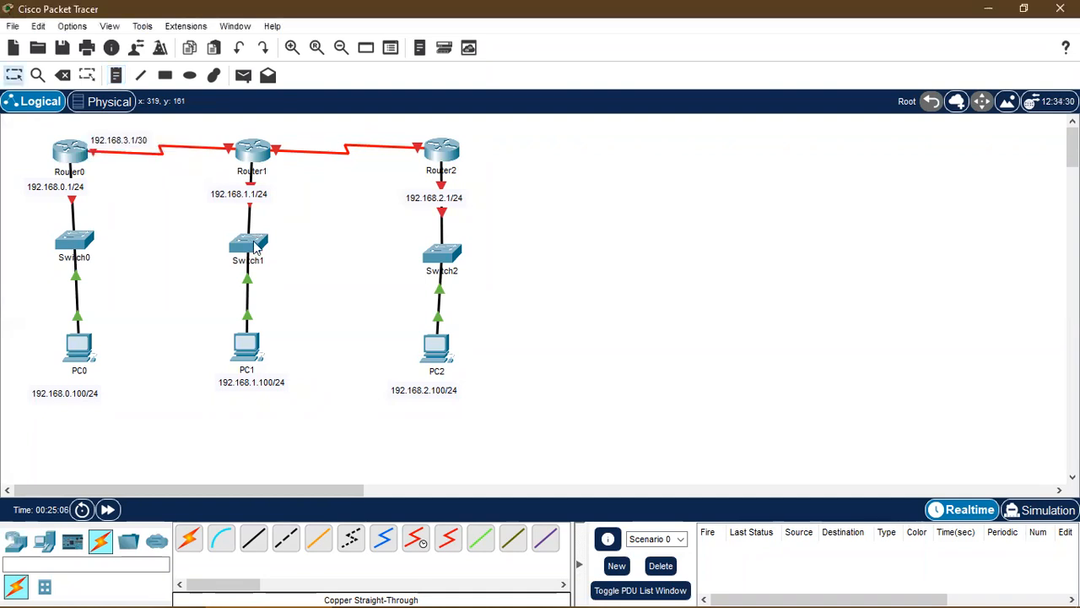
Label Router1's end of the serial link to Router0 with the note 192.168.3.2/30
click(116, 75)
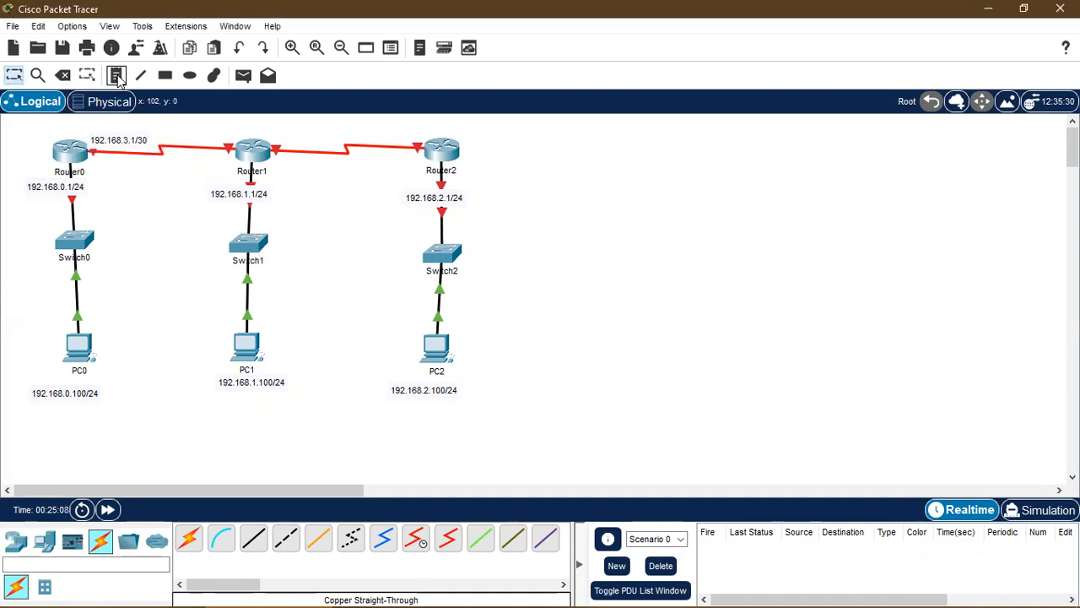
click(169, 161)
text(192.168)
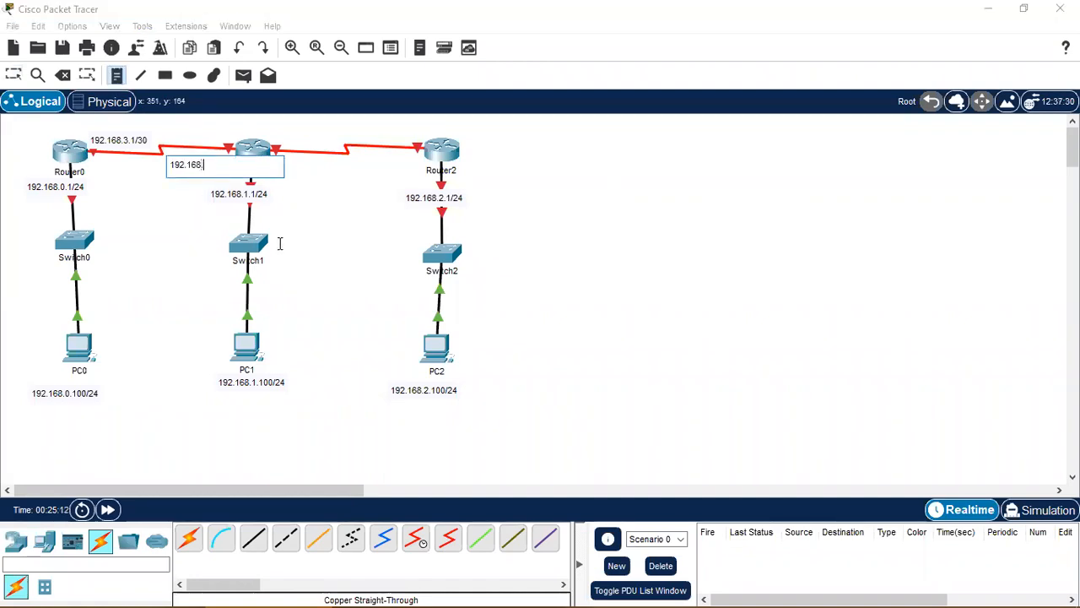
text(.3.2/30)
Label the Router1–Router2 serial link with notes 192.168.3.5/30 at Router1 and 192.168.3.6/30 at Router2
click(271, 128)
text(192.168.3.5/30)
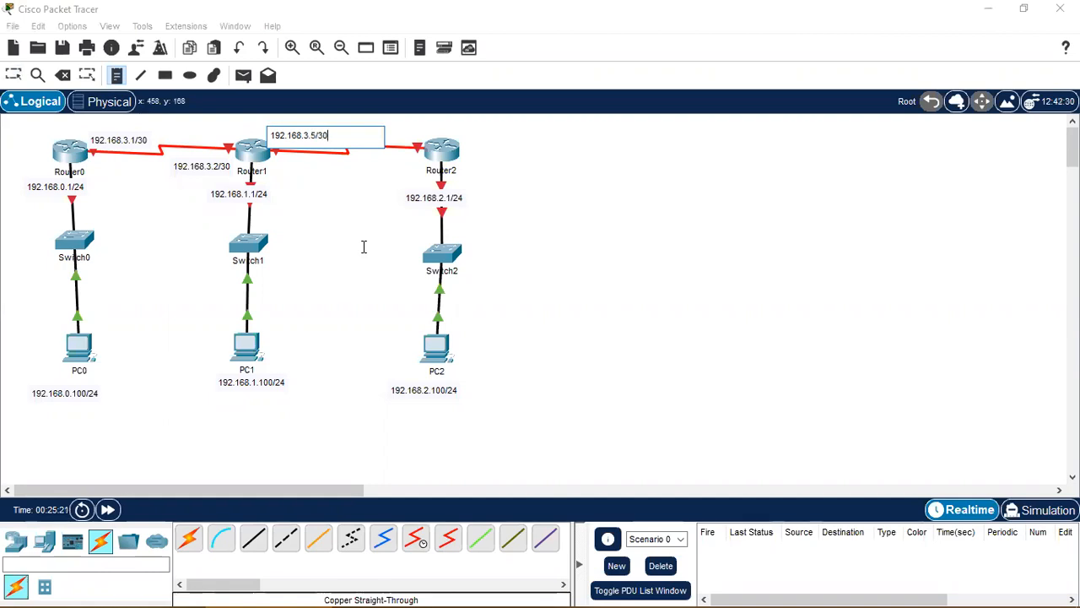
click(358, 158)
text(192.168.3.6/30)
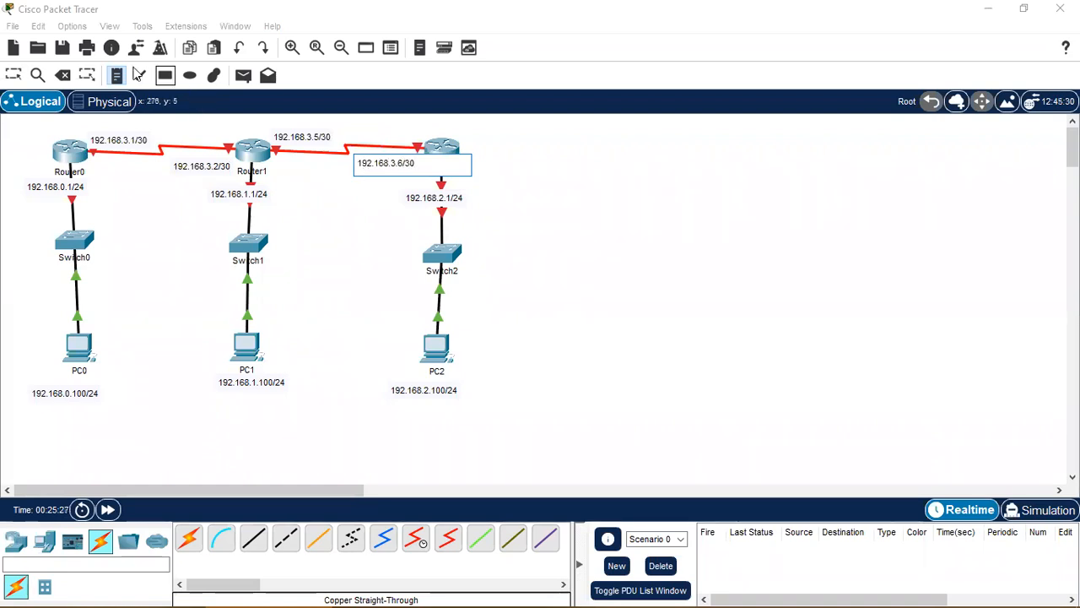
Reposition the address notes near Router2, Router1, PC2 and PC0 so they sit neatly beside their devices
click(14, 76)
drag(384, 164, 384, 163)
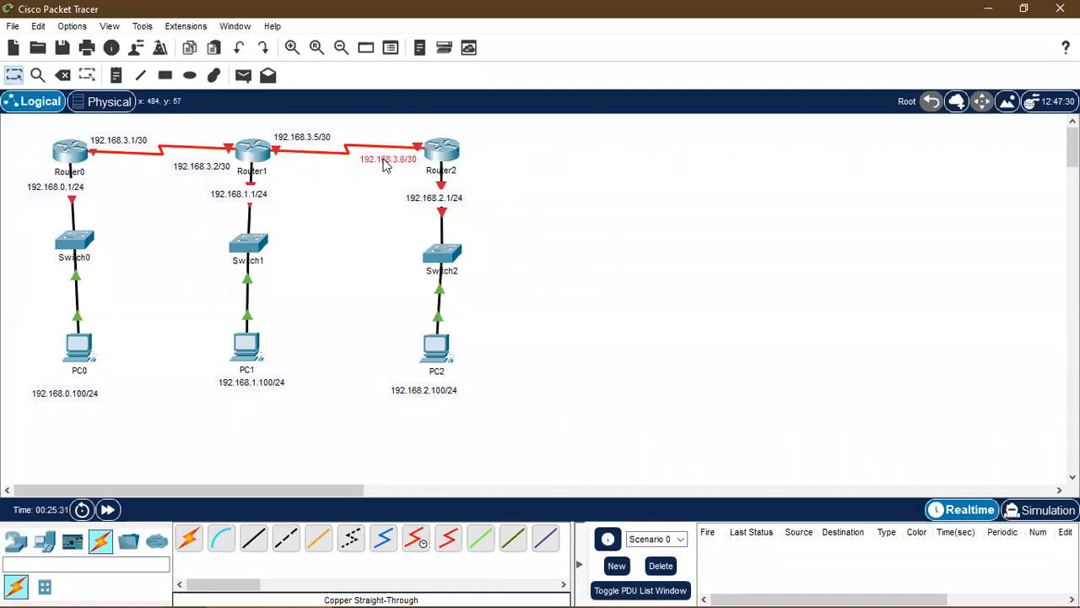
drag(442, 204, 467, 196)
drag(259, 194, 258, 191)
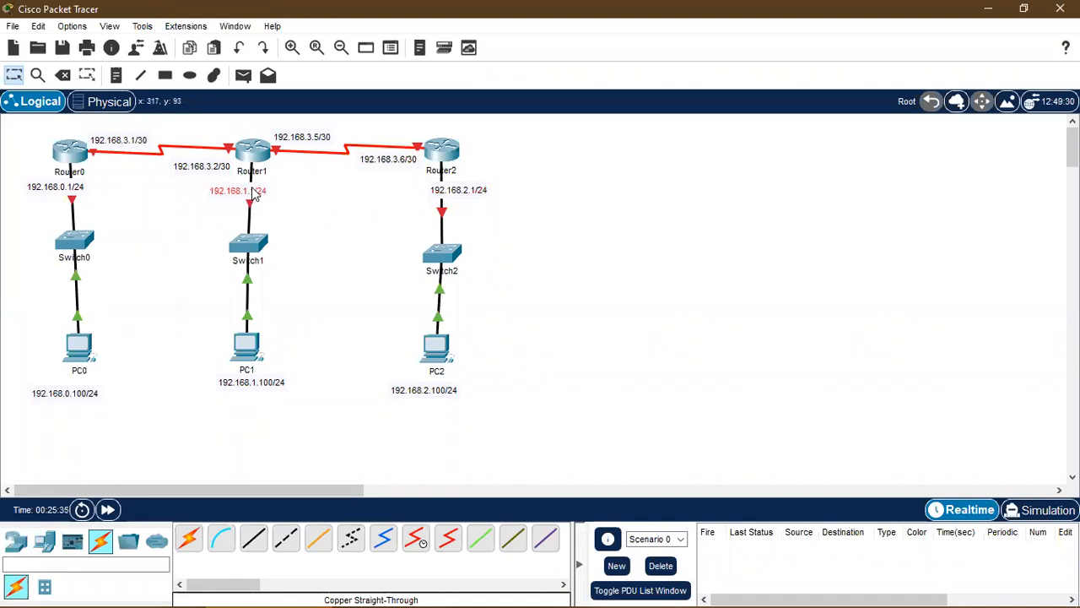
click(427, 392)
drag(427, 392, 442, 387)
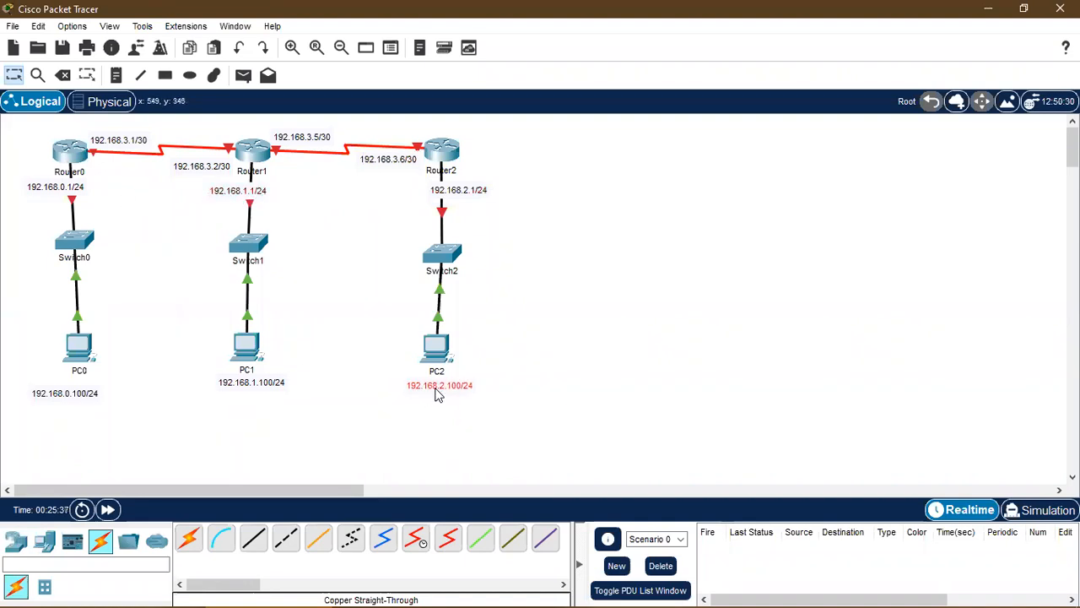
drag(63, 392, 77, 388)
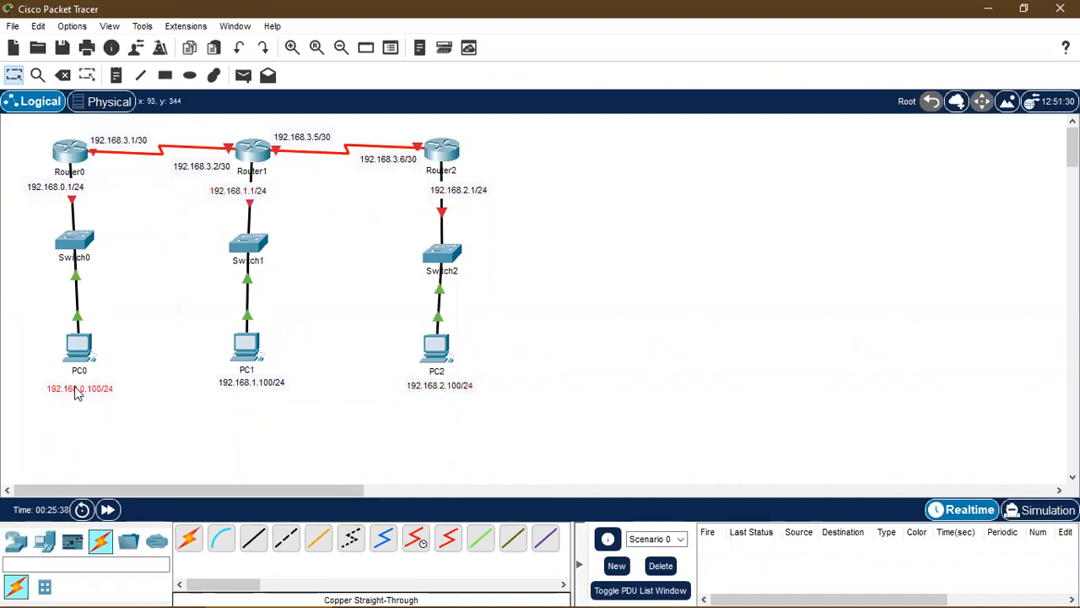
Assign PC0 the static IPv4 address 192.168.0.100 with subnet mask 255.255.255.0
click(88, 346)
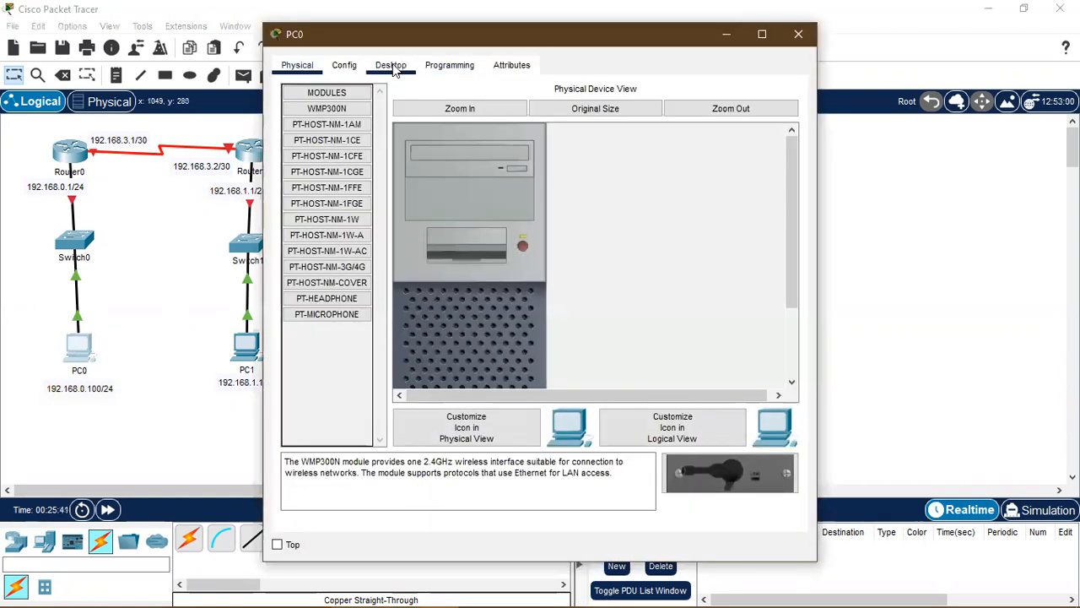
click(391, 65)
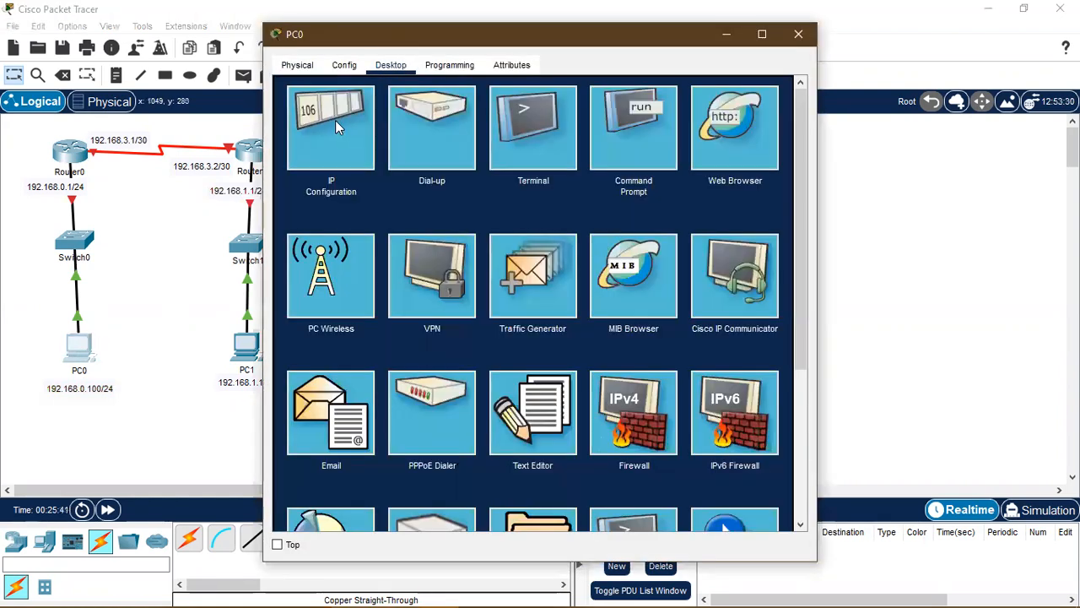
click(335, 120)
click(517, 176)
text(192.168.0)
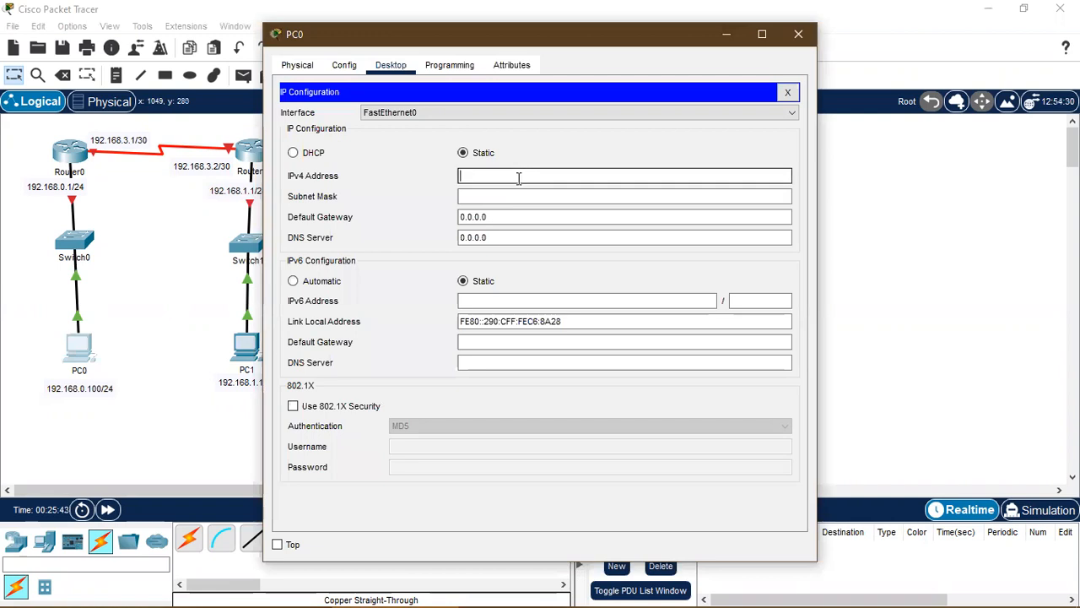
text(.100)
click(530, 196)
Set PC0's default gateway to 192.168.0.1 and close its configuration window
drag(522, 217, 440, 217)
text(192.168.0.1)
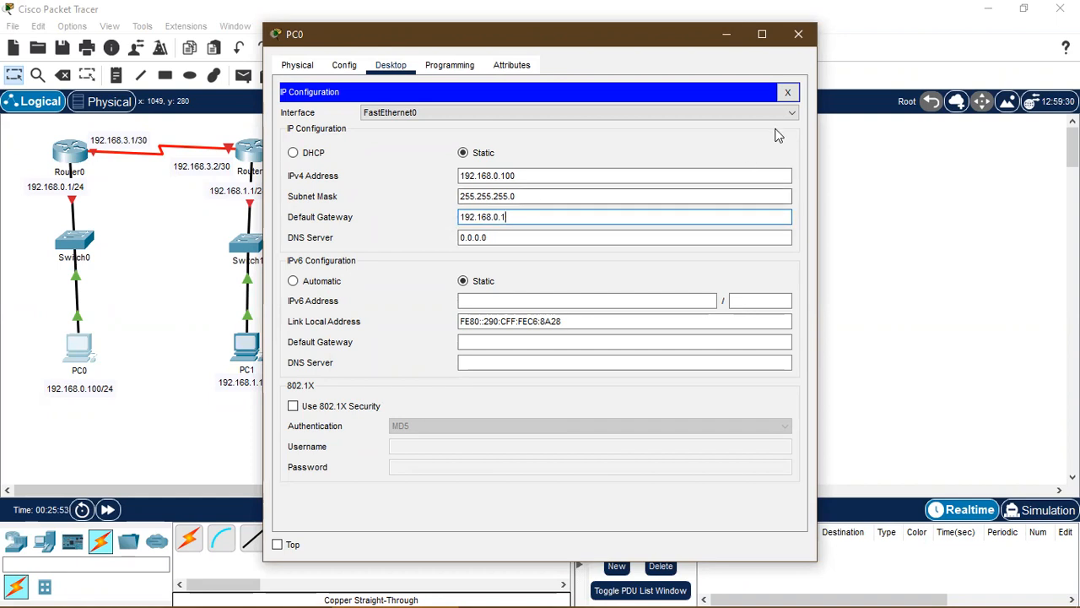
click(787, 92)
click(798, 34)
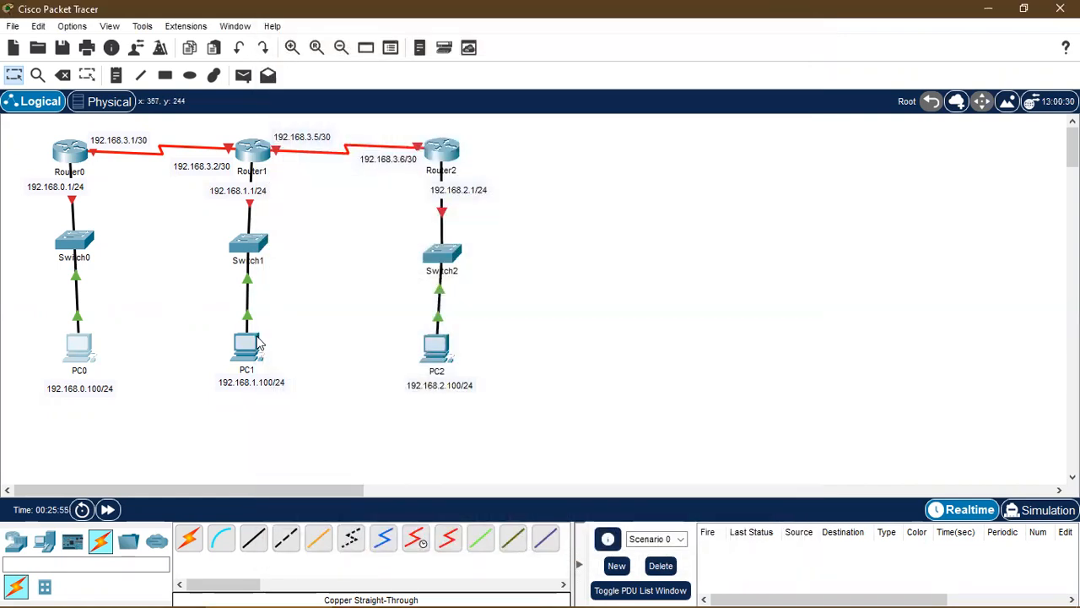
Assign PC1 the static IPv4 address 192.168.1.100 with subnet mask 255.255.255.0
click(259, 344)
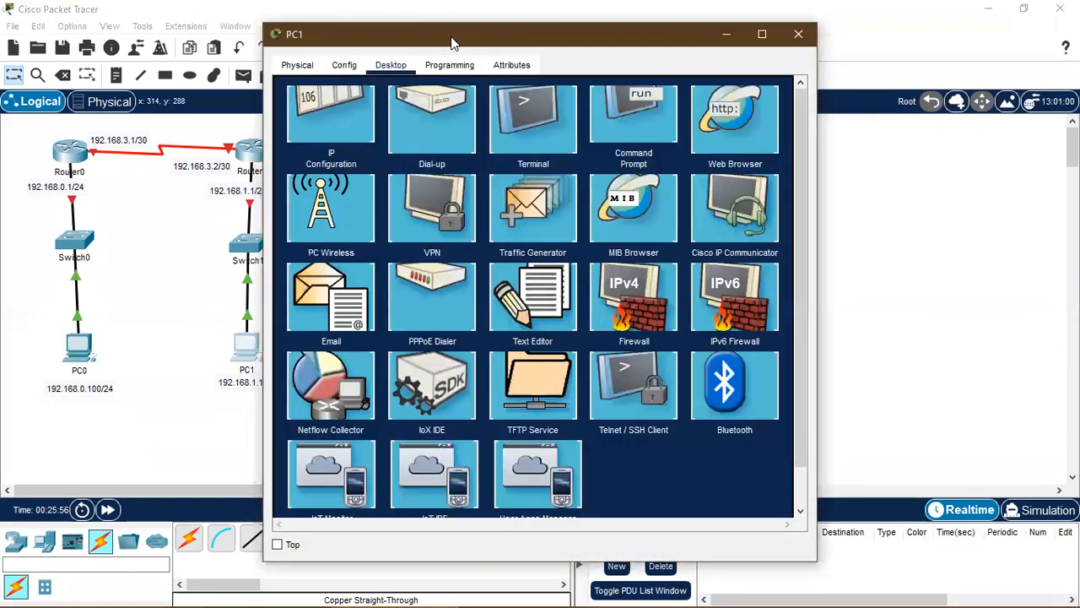
drag(454, 32, 519, 28)
click(411, 107)
click(558, 173)
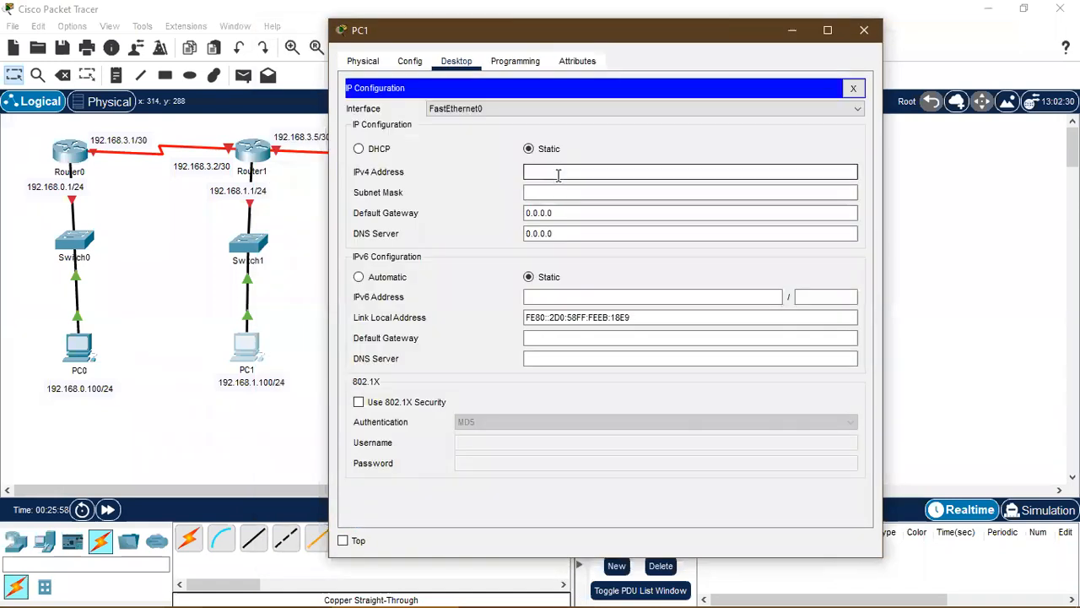
text(192.168.1.10)
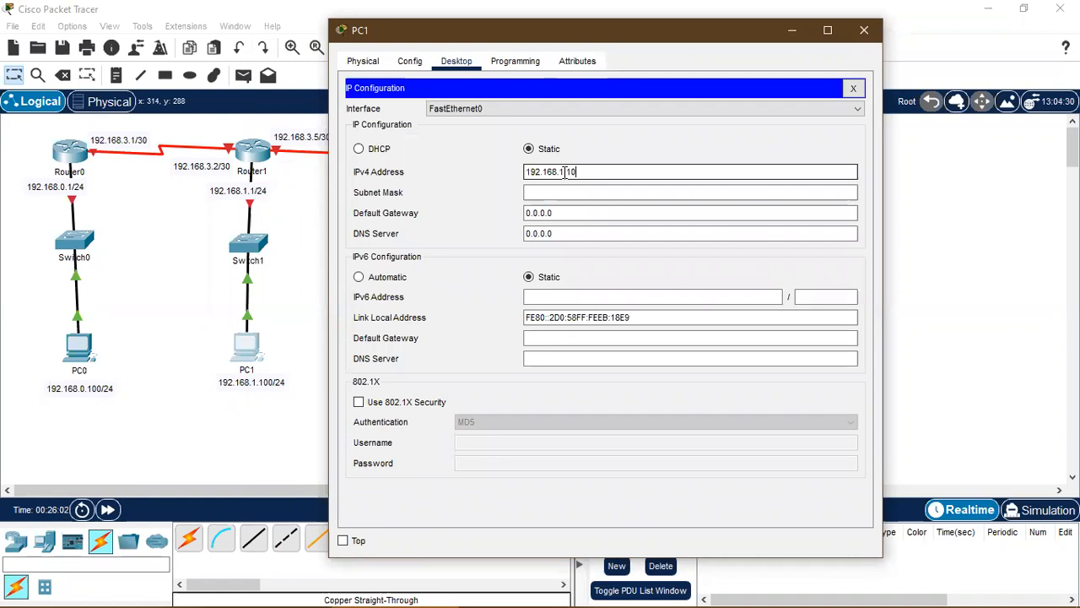
text(0)
key(Tab)
Set PC1's default gateway to 192.168.1.1 and close its configuration window
key(Tab)
text(192.168.1.1)
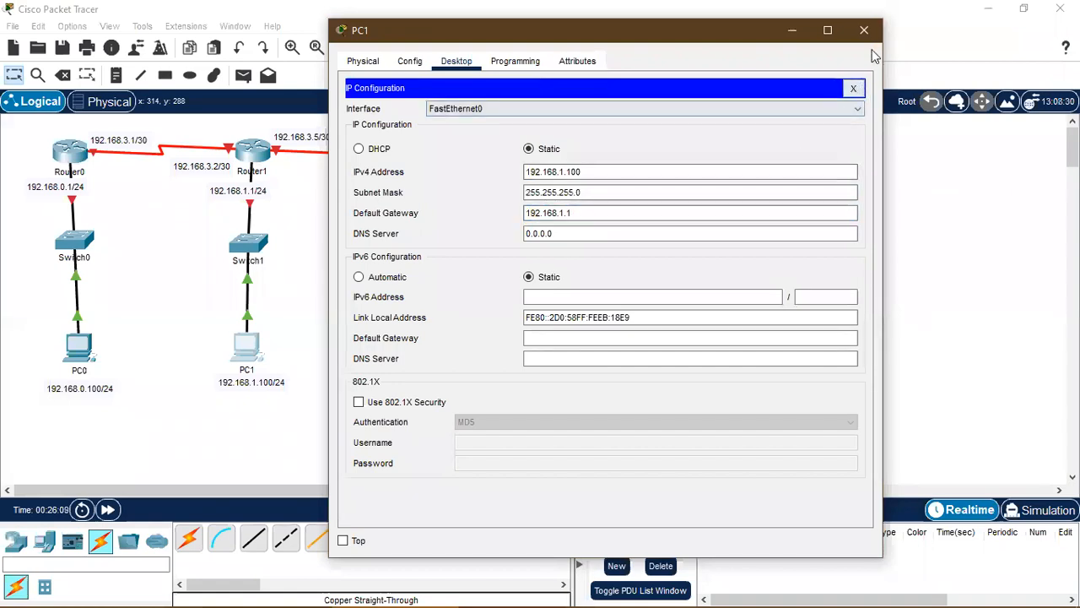
click(853, 88)
click(863, 30)
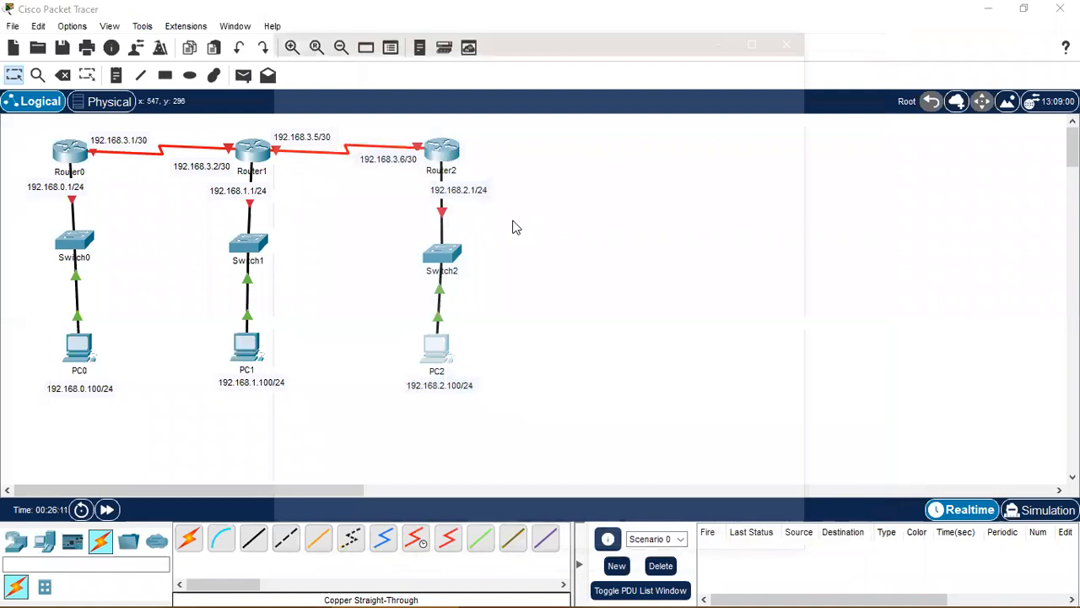
Assign PC2 the static IPv4 address 192.168.2.100 with subnet mask 255.255.255.0
click(436, 346)
click(391, 65)
click(330, 132)
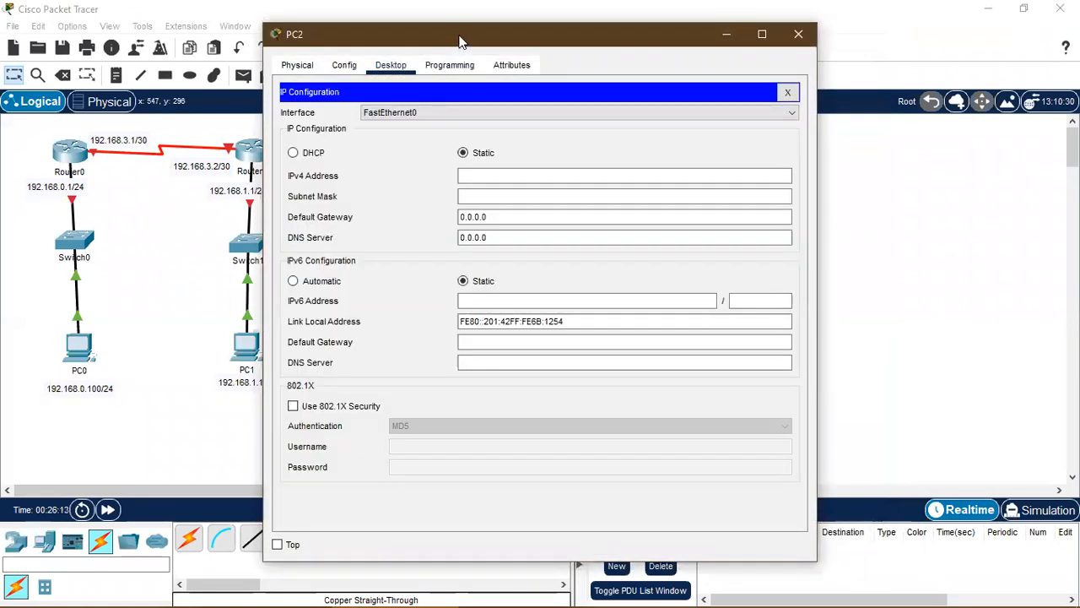
drag(584, 32, 704, 18)
click(601, 162)
text(1)
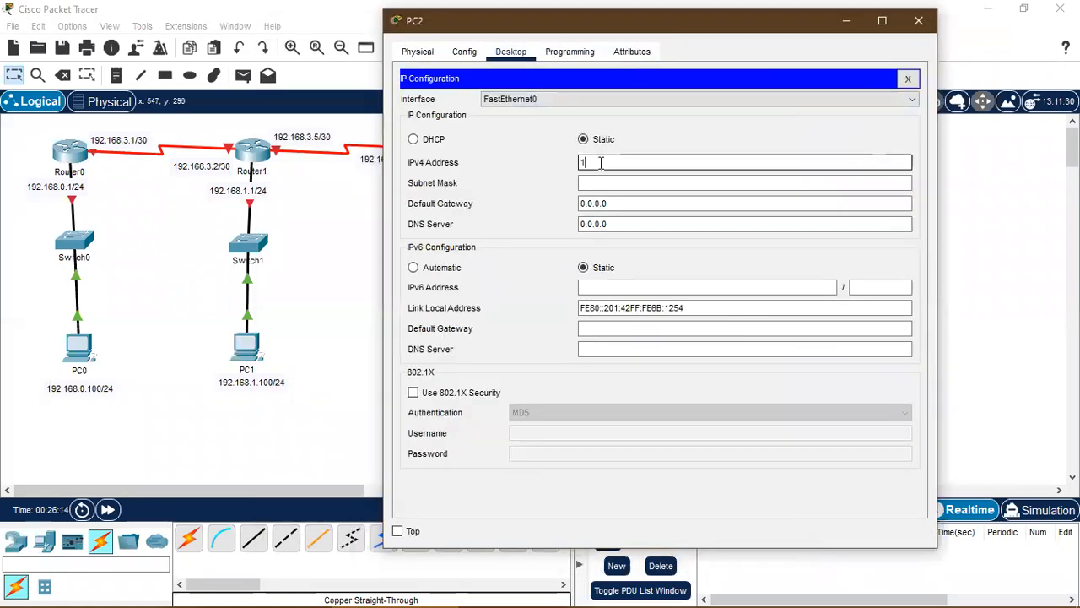
text(92.168.2.100)
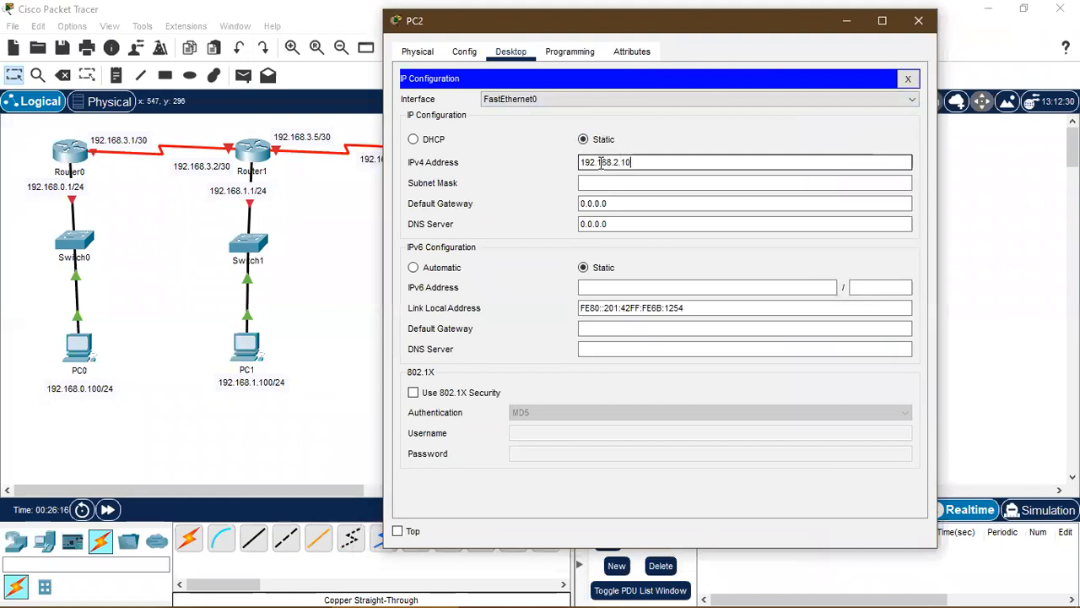
click(633, 180)
Set PC2's default gateway to 192.168.2.1 and close its configuration window
click(647, 203)
key(ctrl+a)
text(192.1)
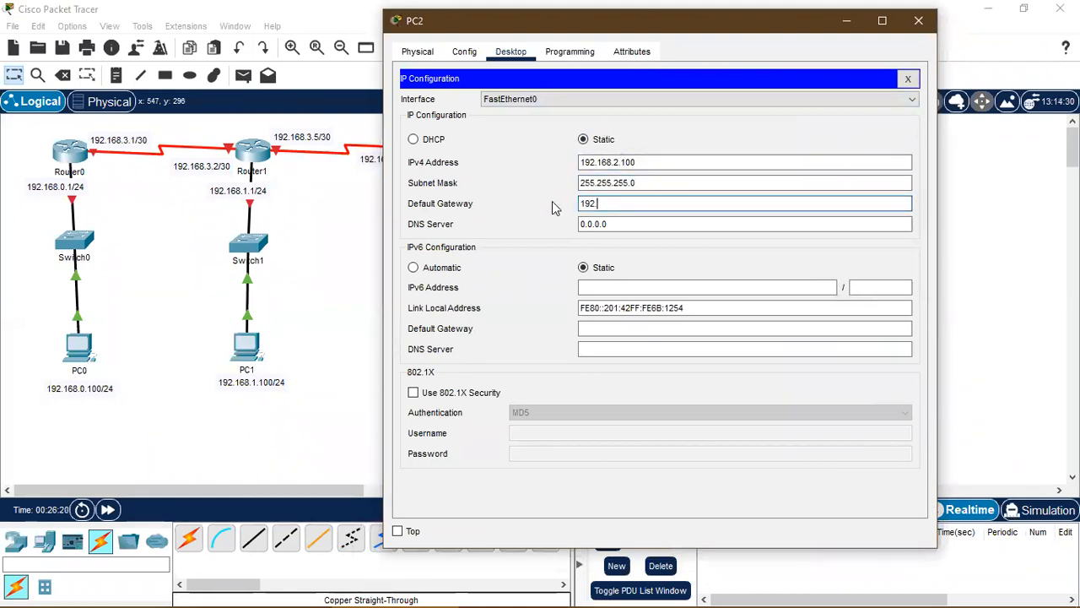
text(68.2.1)
click(909, 78)
click(922, 23)
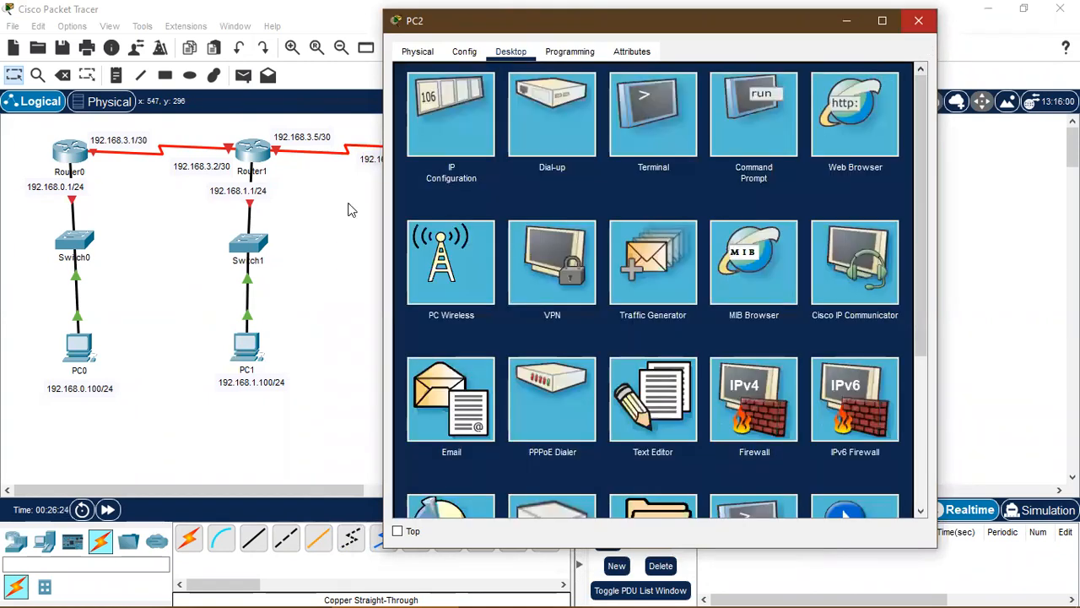
Open Router0's command line, decline the initial configuration dialog and enter global configuration mode
click(79, 157)
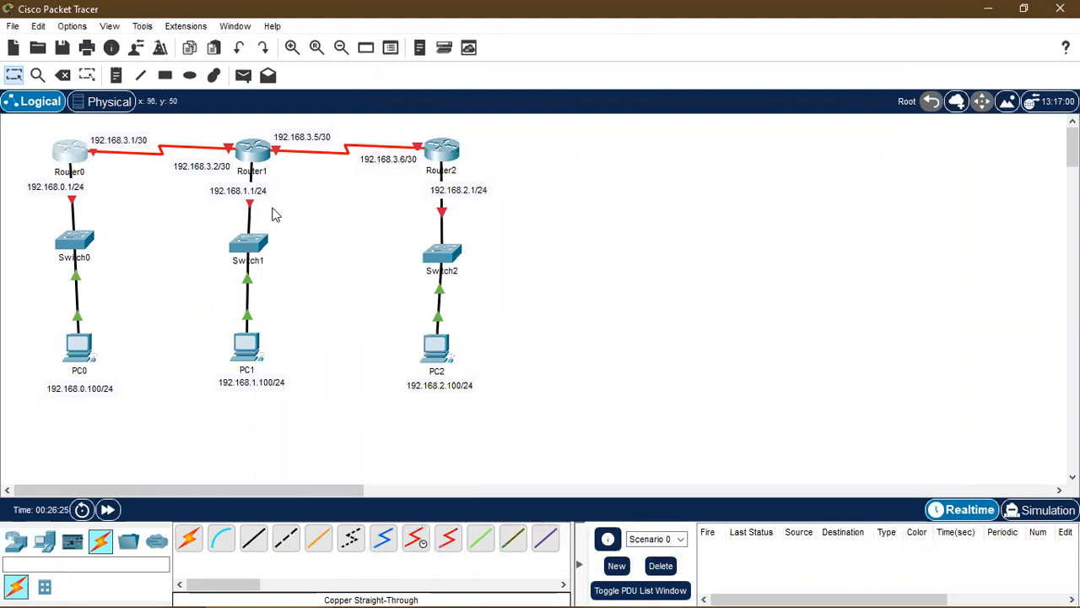
drag(471, 38, 669, 37)
click(580, 65)
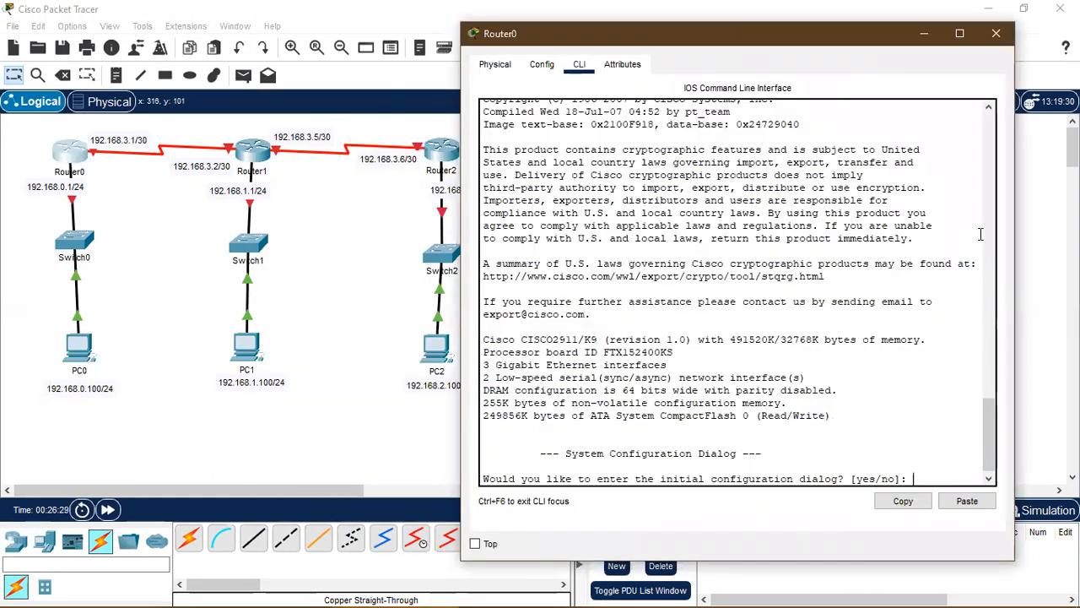
text(n)
key(Return)
key(Return)
text(enable)
key(Return)
text(configure terminal)
key(Return)
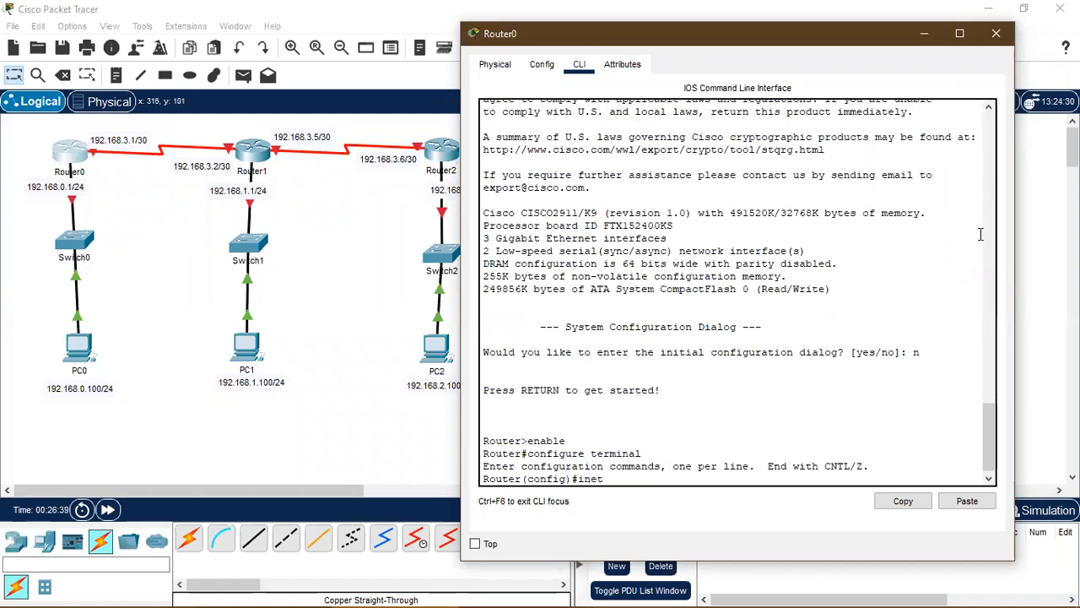
Assign 192.168.0.1 with mask 255.255.255.0 to Router0's interface gi0/0 and enable it with no shutdown
text(ine)
key(BackSpace)
text(terface gi0/0)
key(Return)
text(ip address 192.168.0.1 255.255.255.0)
key(Return)
text(no shutdown)
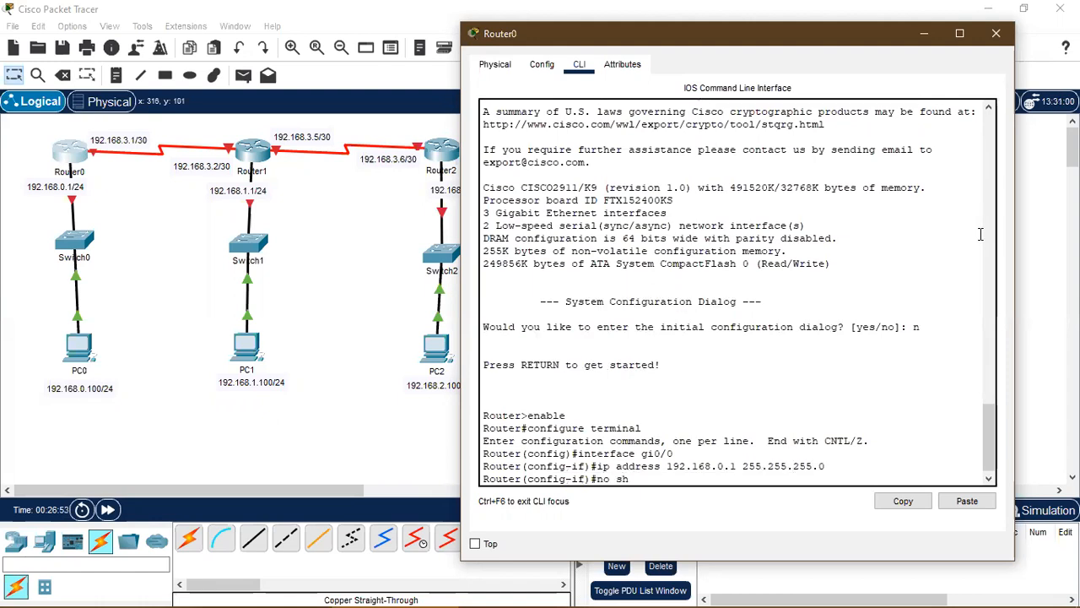
key(Return)
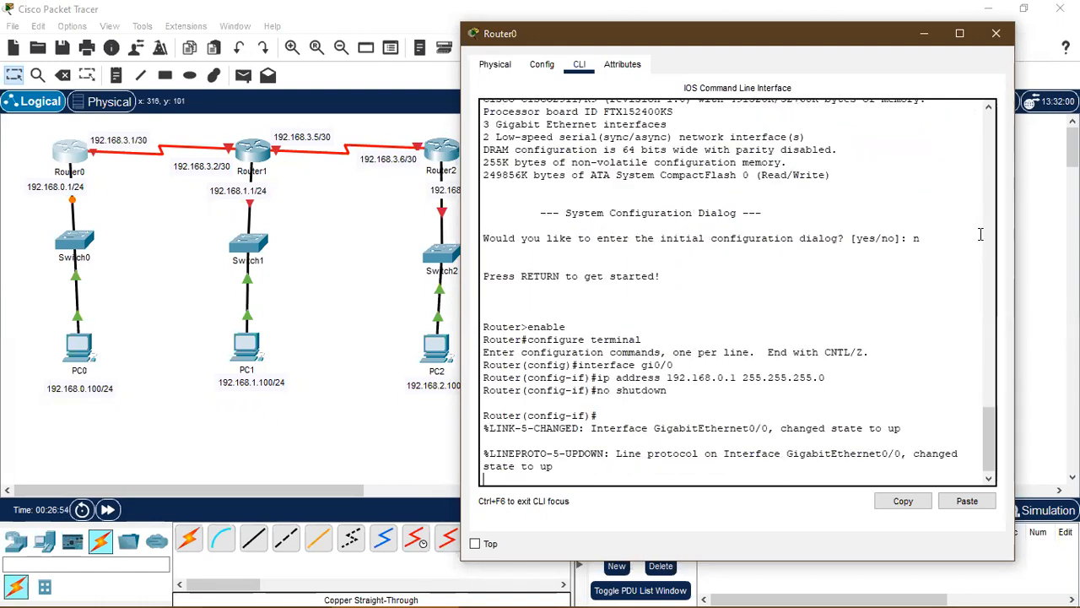
Assign 192.168.3.1 with mask 255.255.255.252 to Router0's interface serial 0/0/0, enable it and close the router's window
key(Return)
text(interface serial 0/0/0)
key(Return)
text(ip address 192.168.3.1 255.255.2)
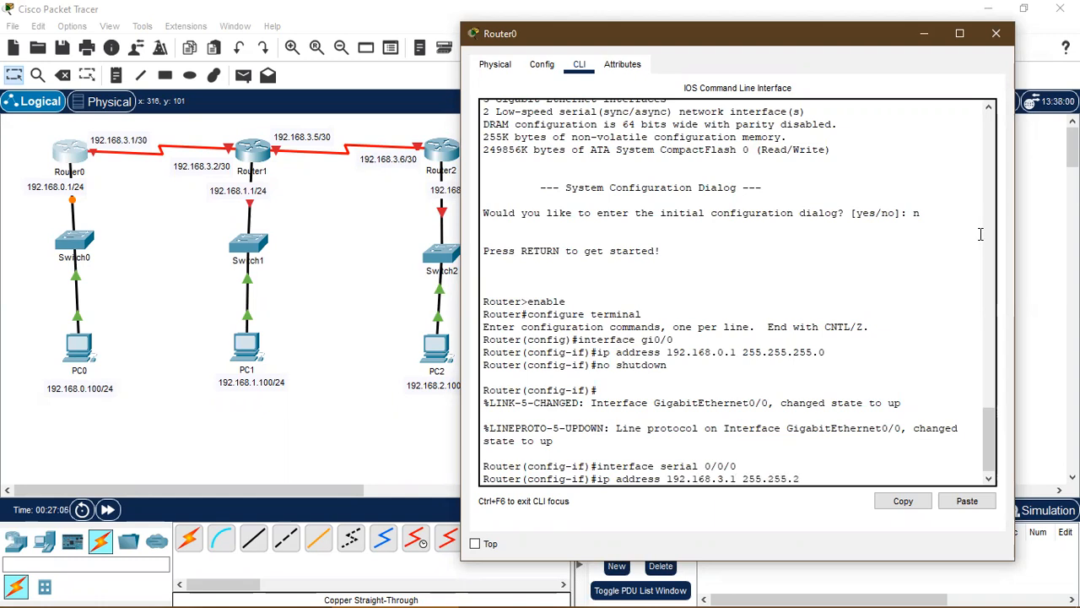
text(55.252)
key(Return)
text(no shutdown)
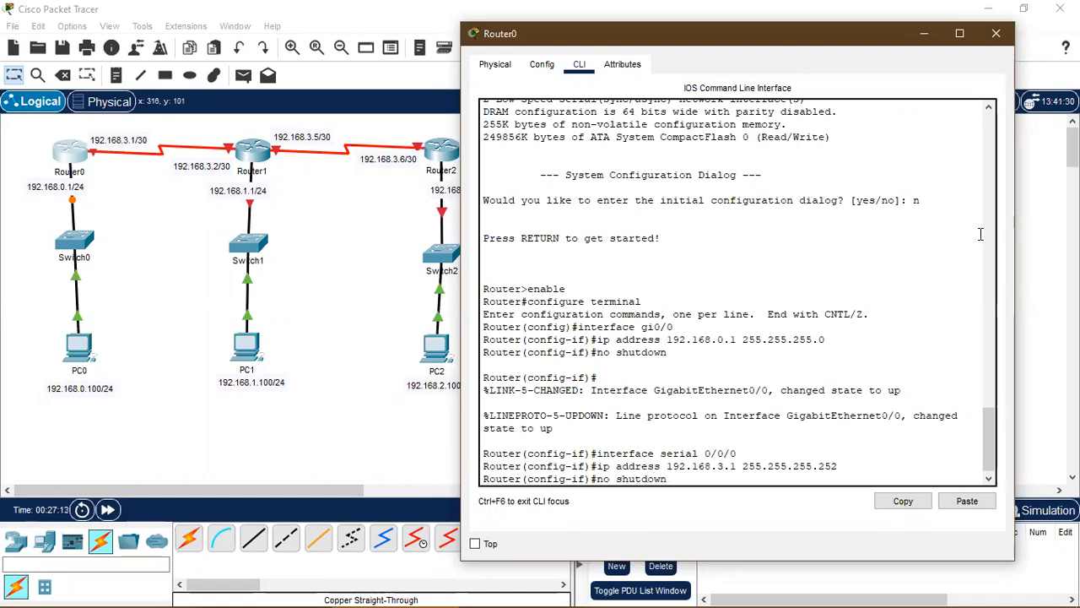
key(Return)
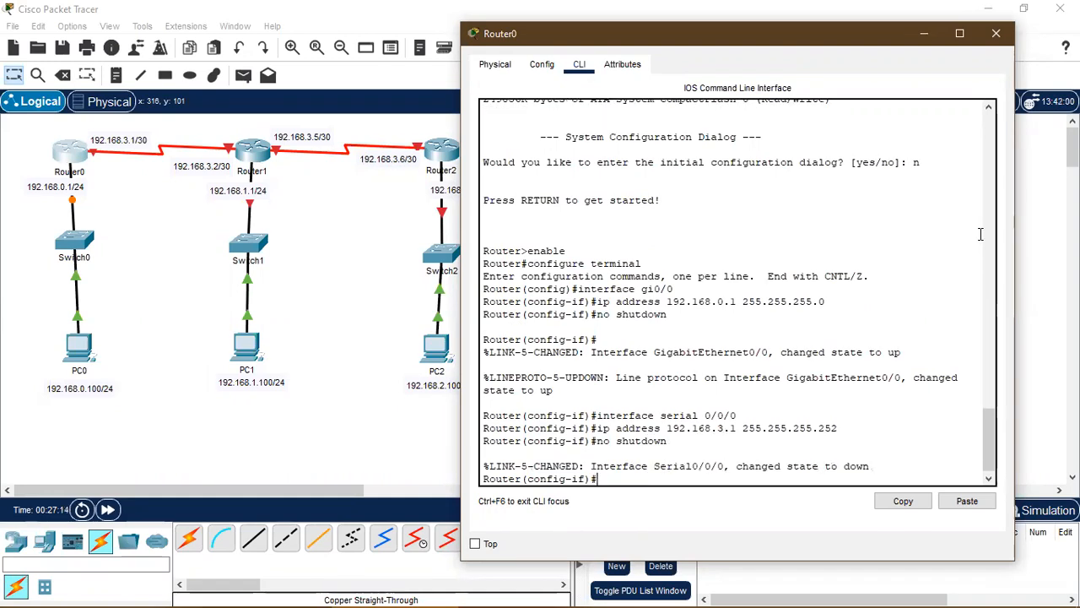
scroll(982, 233, up, 1)
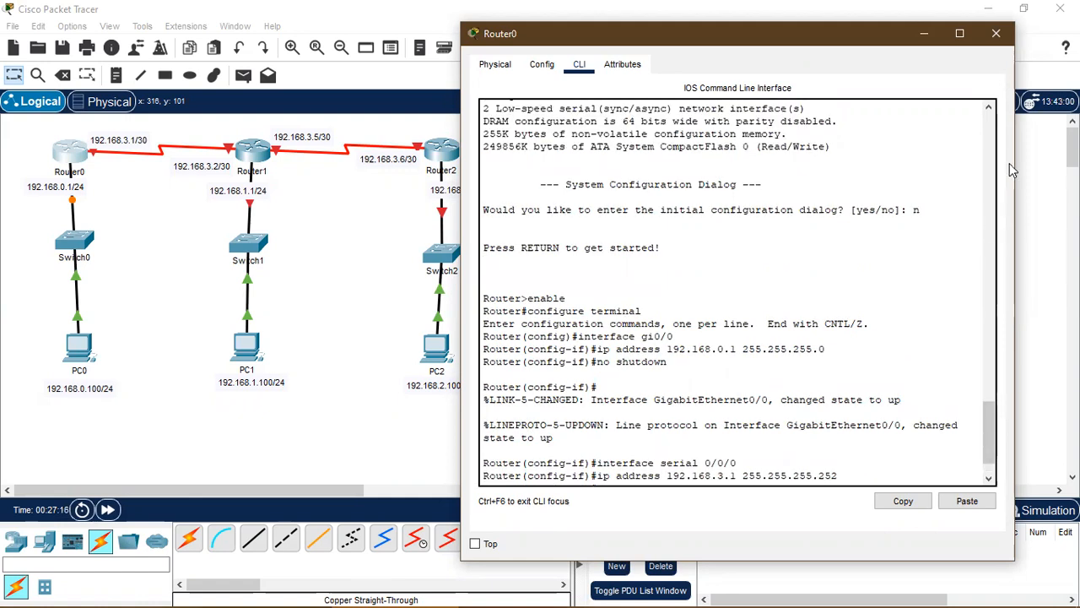
scroll(956, 237, down, 1)
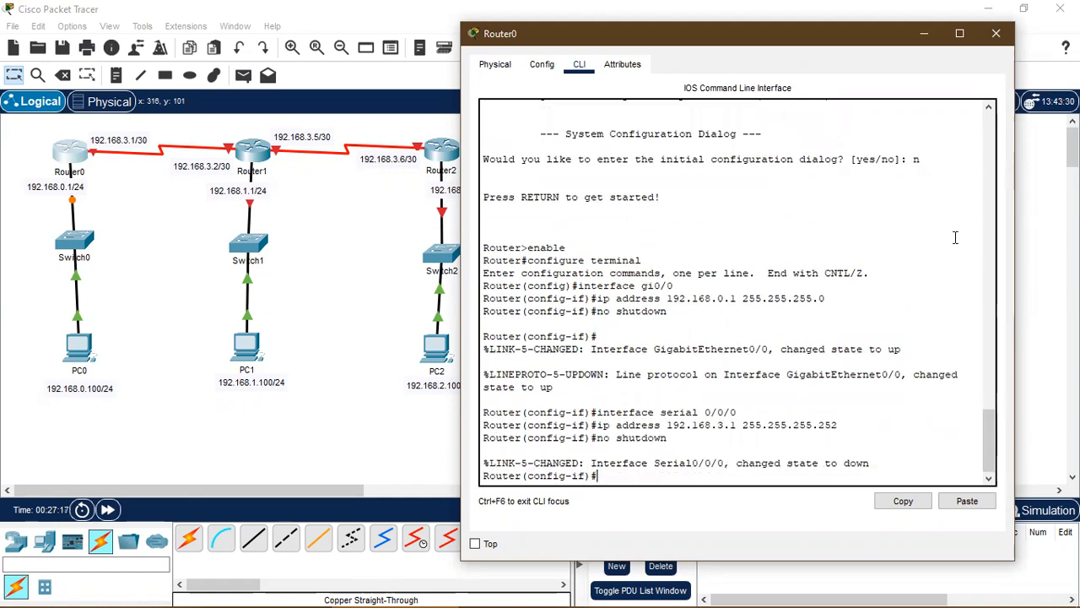
click(996, 34)
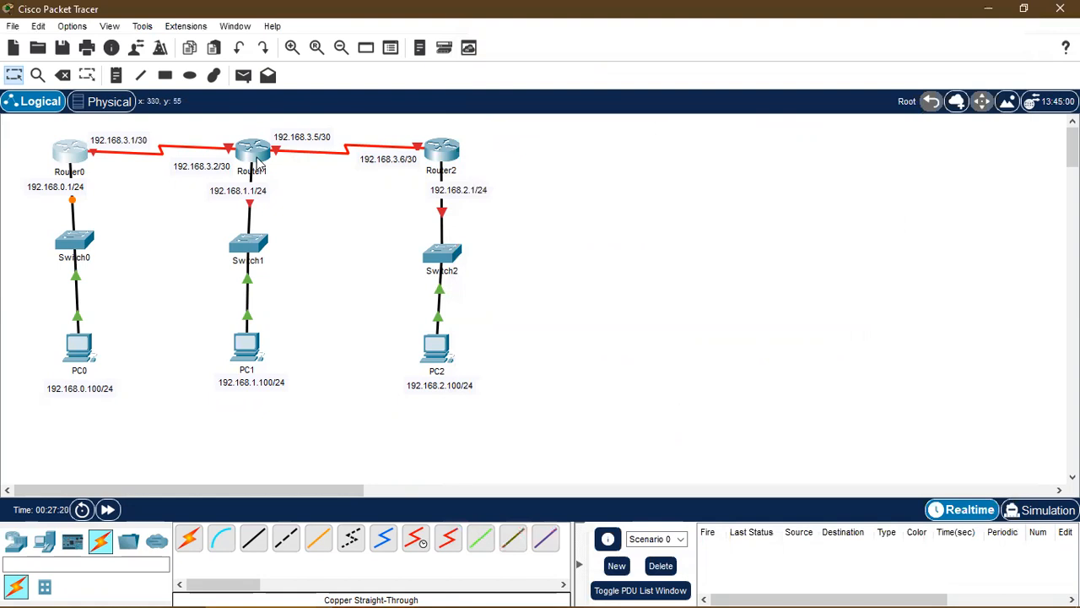
Open Router1's command line, decline the initial configuration dialog and enter global configuration mode
click(256, 157)
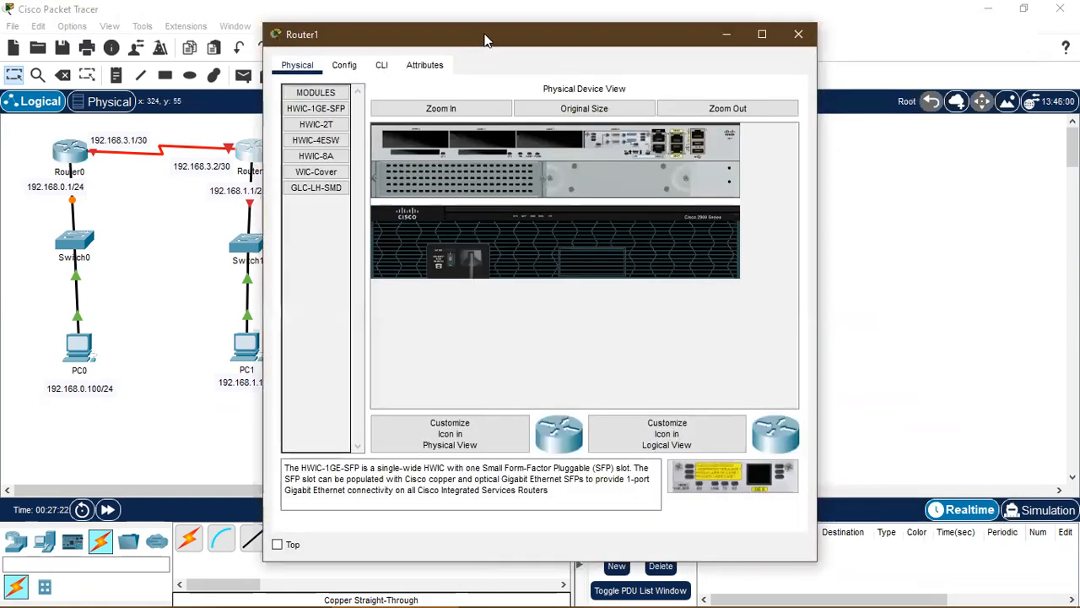
drag(485, 39, 667, 39)
click(563, 64)
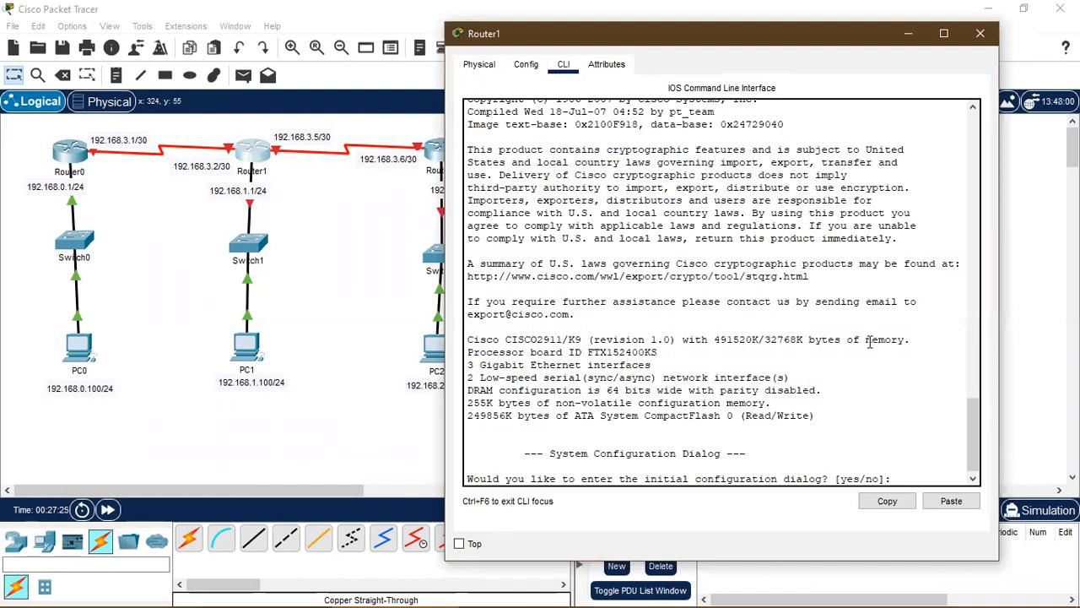
key(Return)
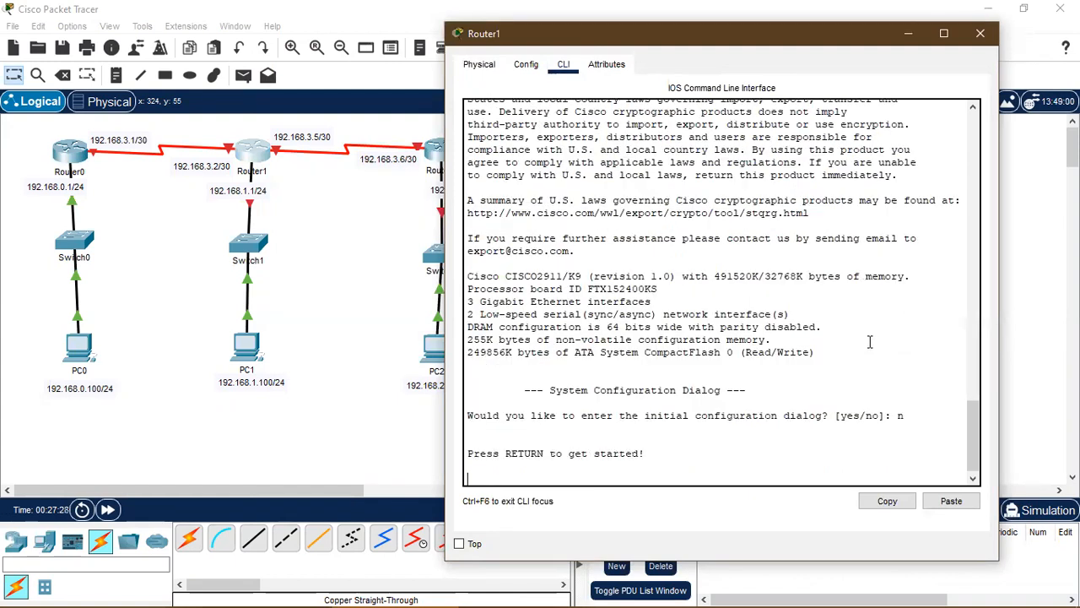
key(Return)
text(enable)
key(Return)
text(c)
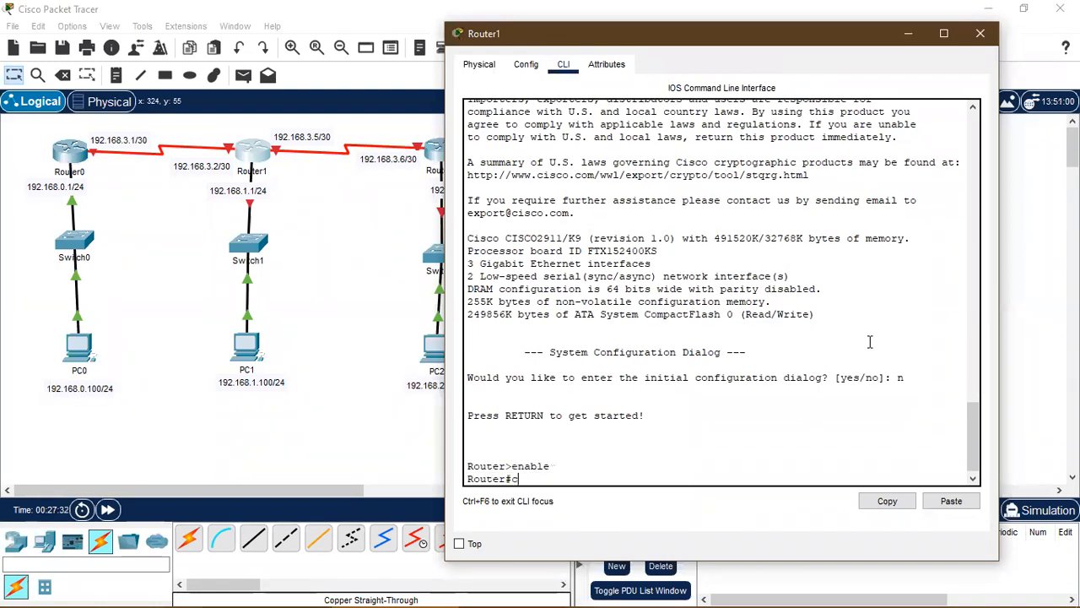
text(onfigure terminal)
key(Return)
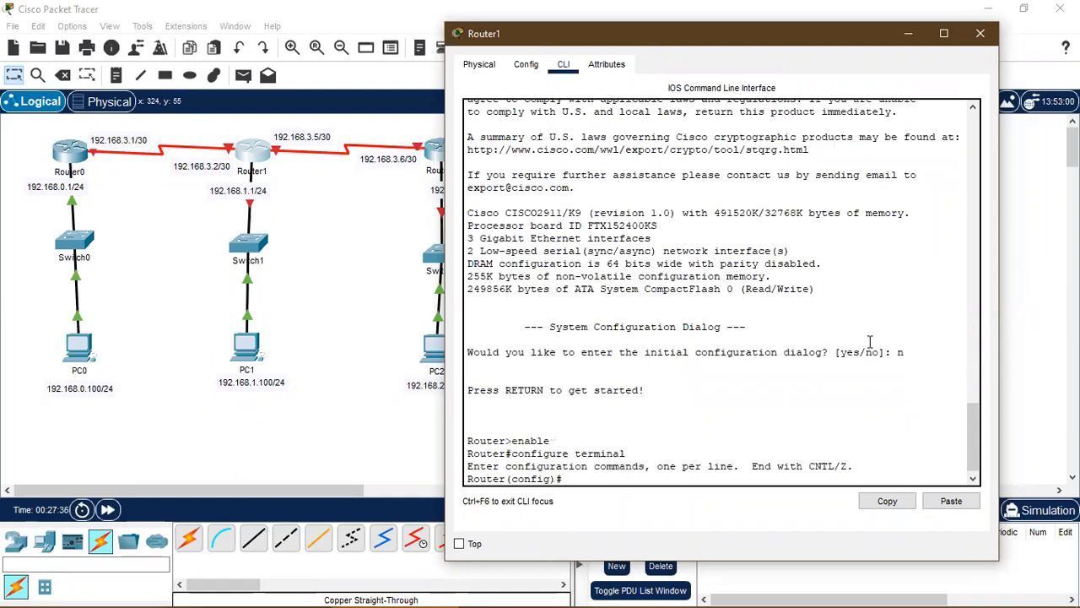
Assign 192.168.1.1 with mask 255.255.255.0 to Router1's interface gi0/0 and enable it with no shutdown
text(interface )
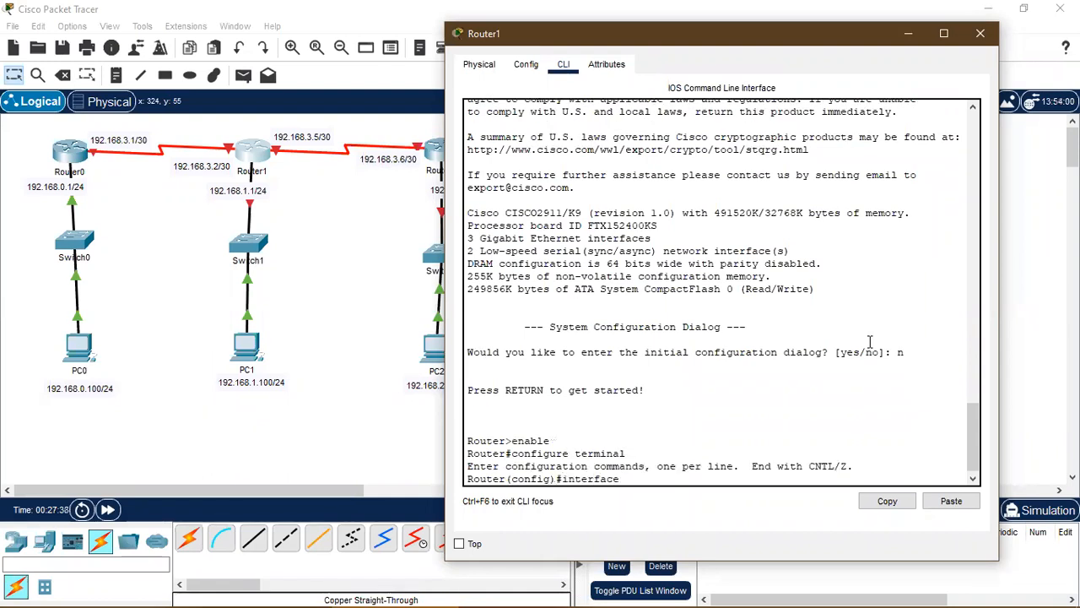
text(go)
key(BackSpace)
key(BackSpace)
text(0/0)
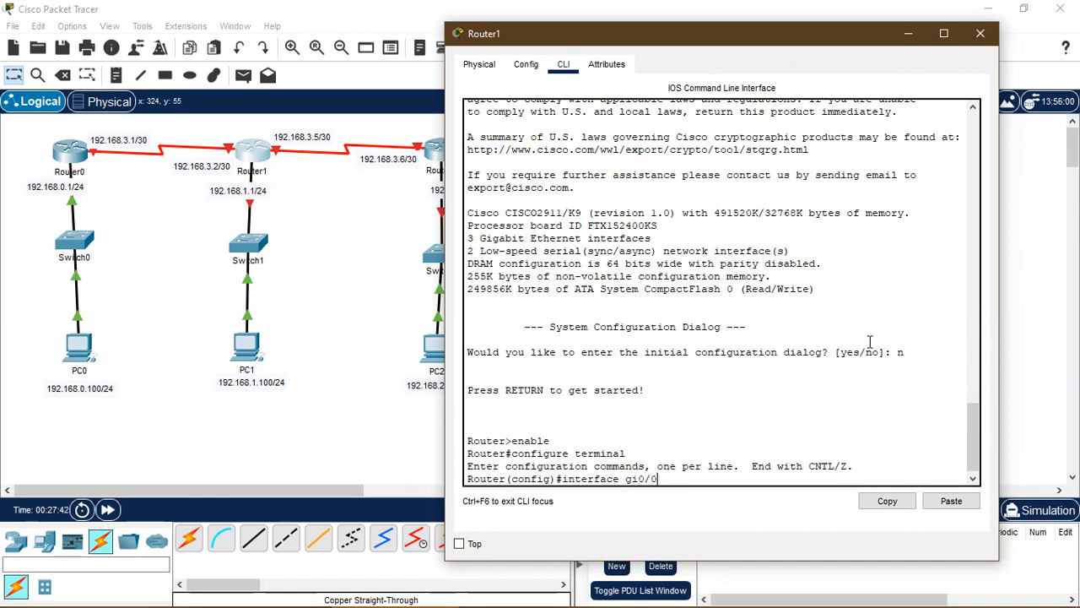
key(Return)
text(ip a)
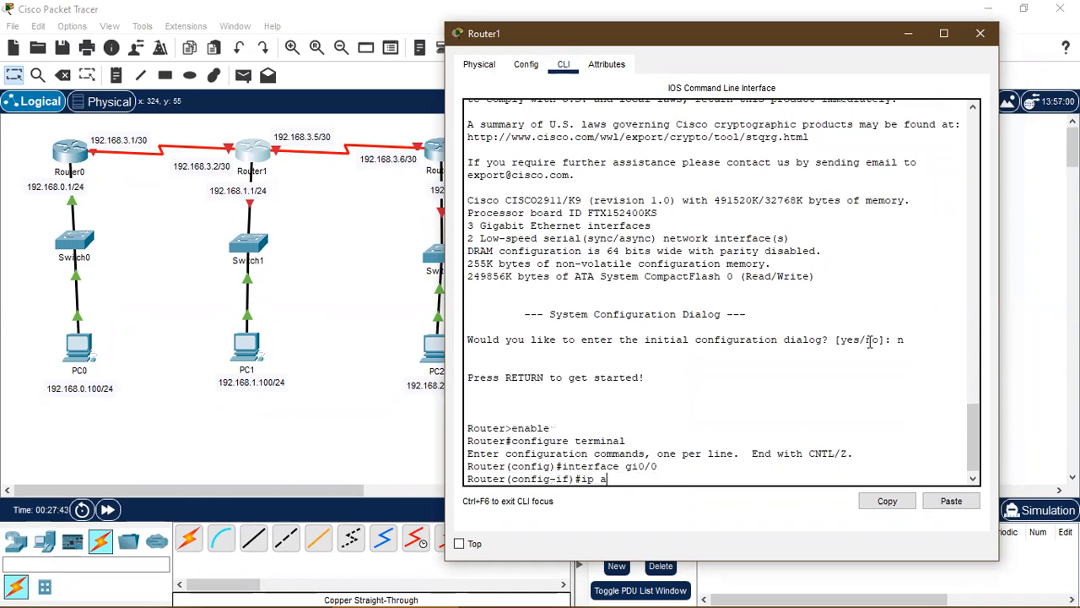
text(ddress 192.168.1.1 255.255.255)
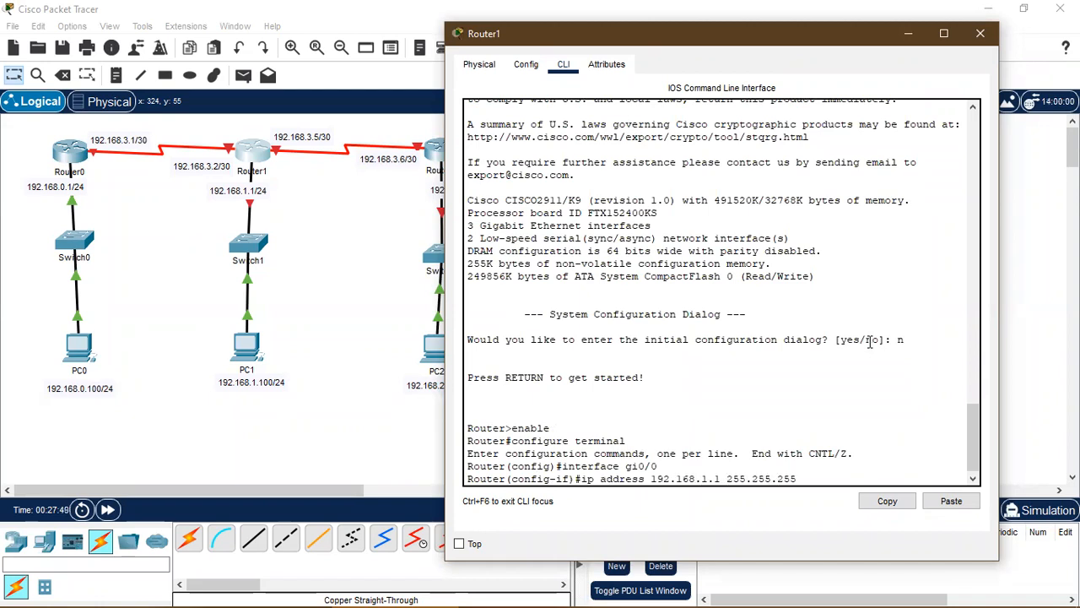
text(.0)
key(Return)
text(no shutdown)
key(Return)
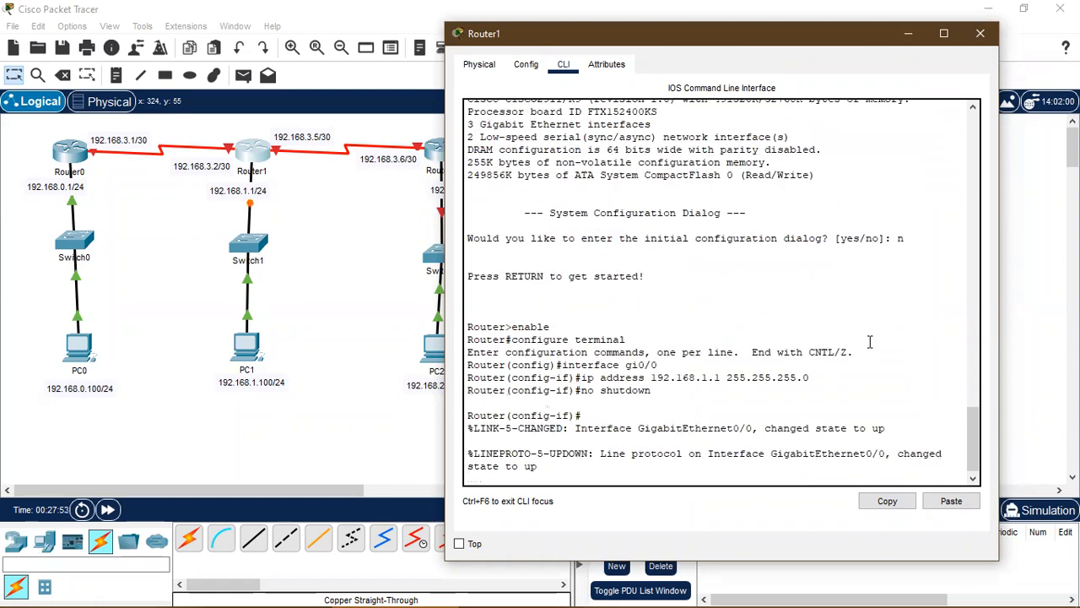
Assign 192.168.3.2 with mask 255.255.255.252 to Router1's interface serial 0/0/0 and enable it with no shutdown
key(Return)
text(interface serial 0/0/0)
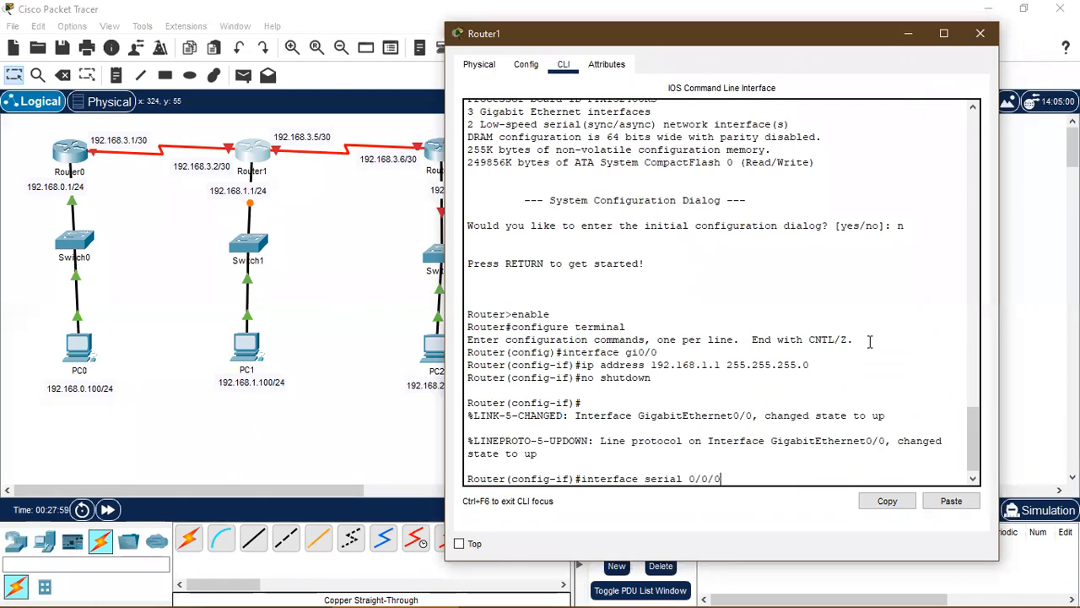
key(Return)
text(ip addres)
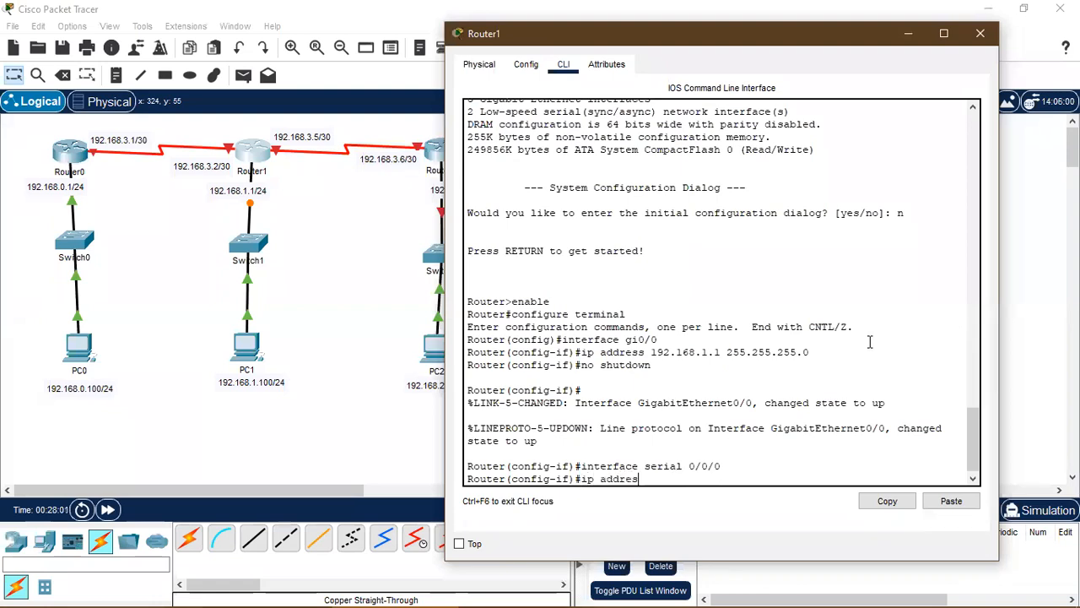
text(s 192.1693)
key(BackSpace)
text(8.3.2 255.255.255.252)
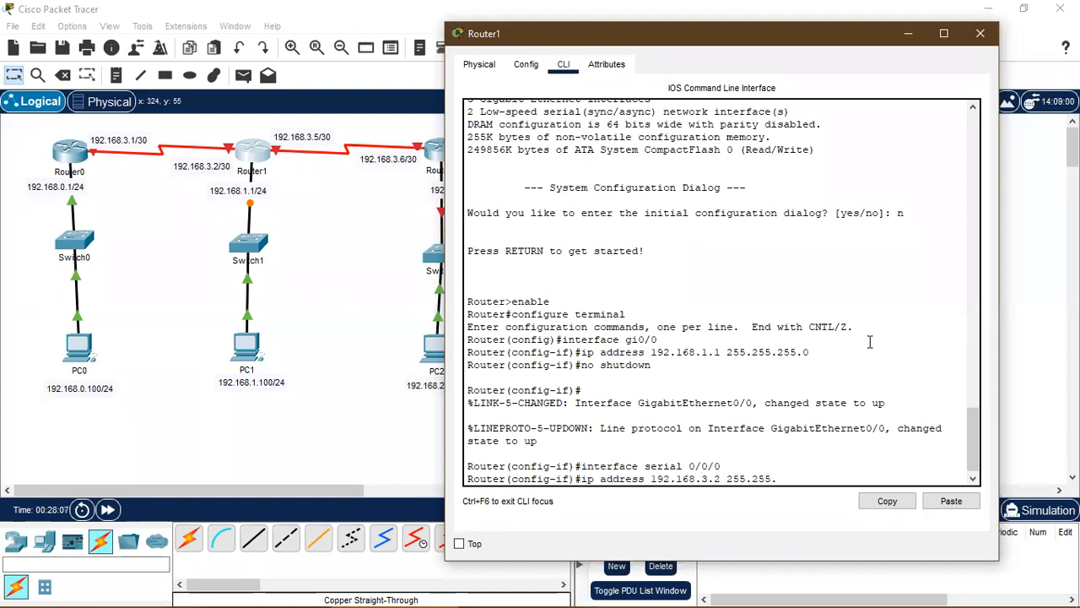
key(Return)
text(no shutdown)
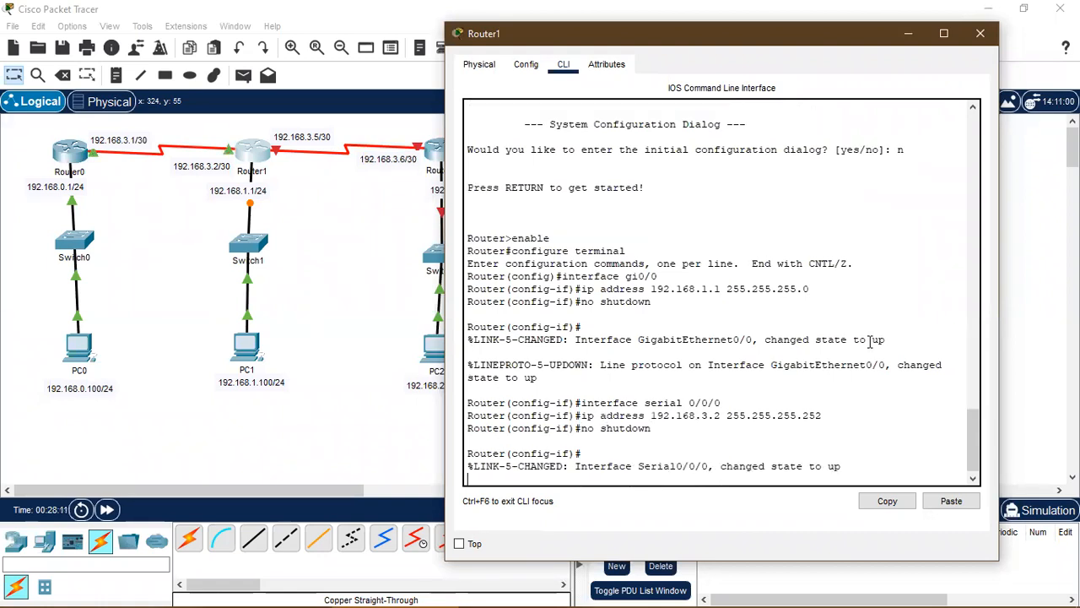
key(Return)
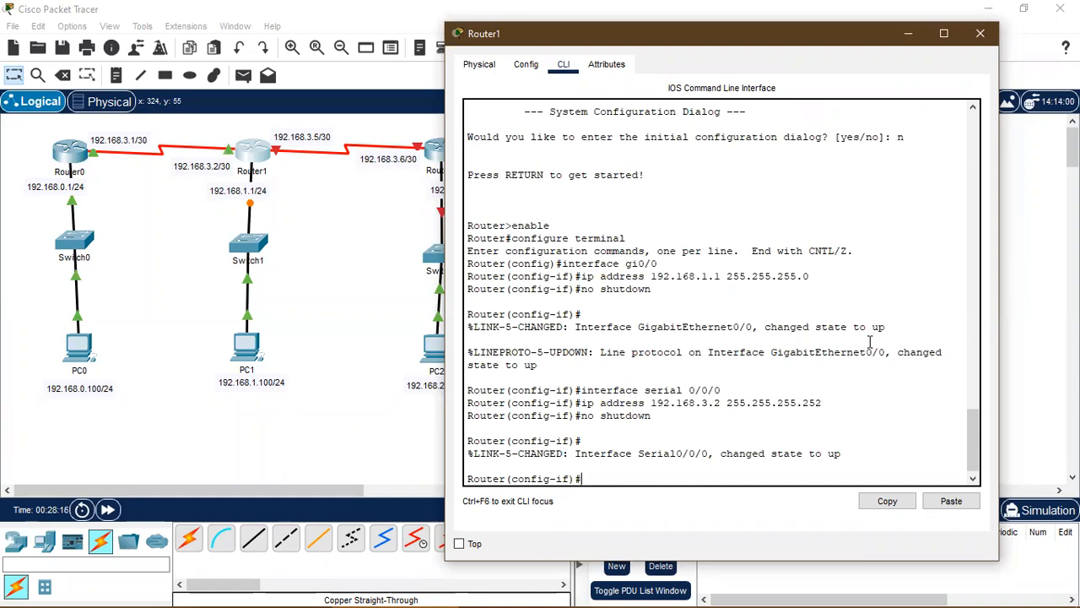
Assign 192.168.3.5 with mask 255.255.255.252 to Router1's interface serial 0/0/1, enable it and close the router's window
text(ine)
key(BackSpace)
text(ter)
key(BackSpace)
key(BackSpace)
scroll(870, 341, up, 1)
scroll(869, 341, down, 1)
text(interface serial 0/0/1)
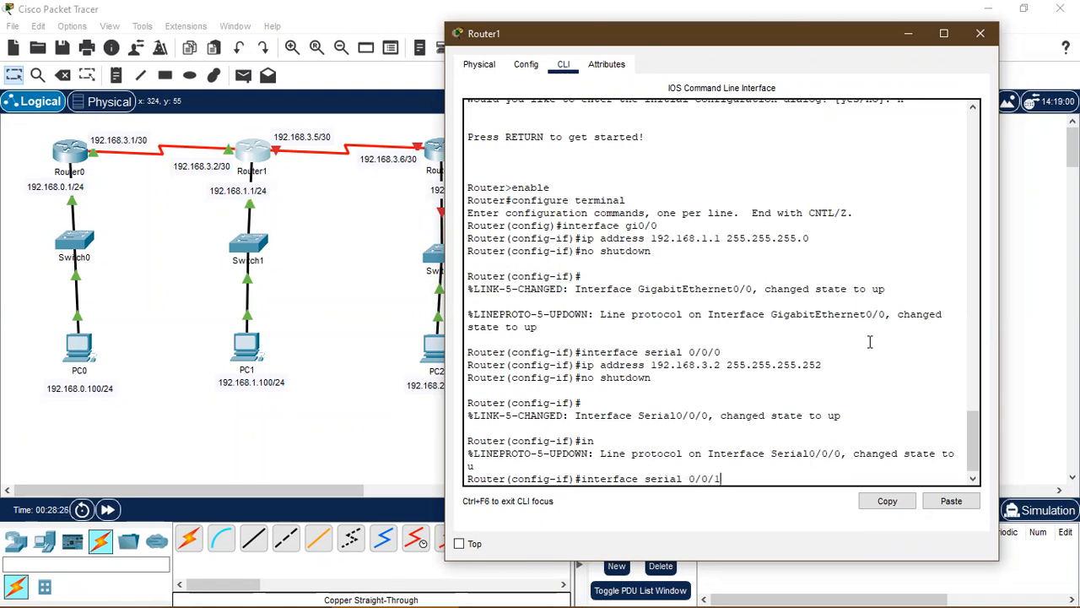
key(Return)
text(ip address 192.168.3.5 255.255.255.252)
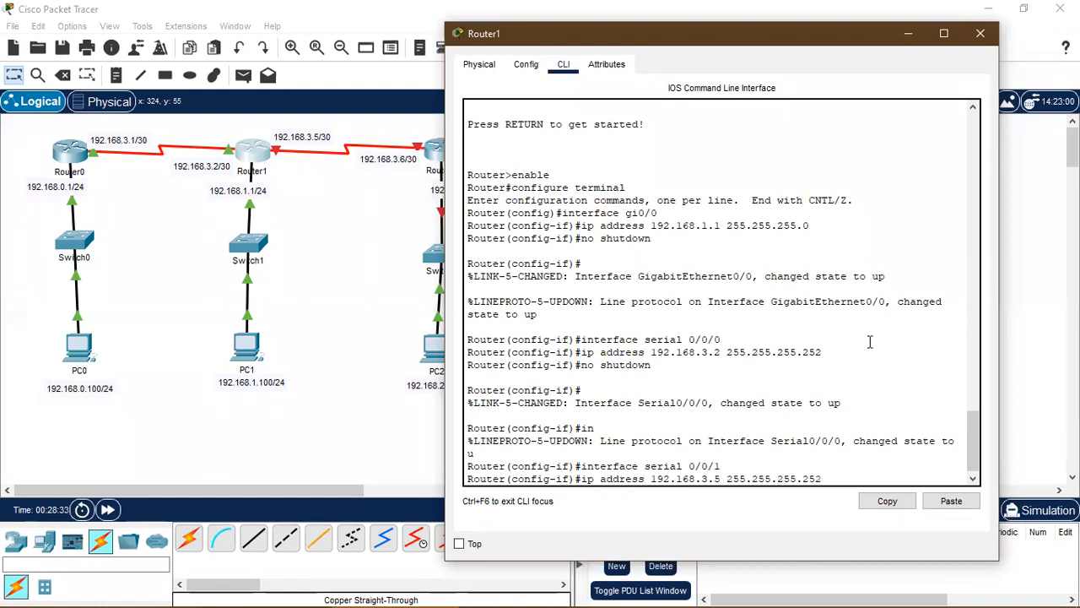
key(Return)
text(no shutdown)
key(Return)
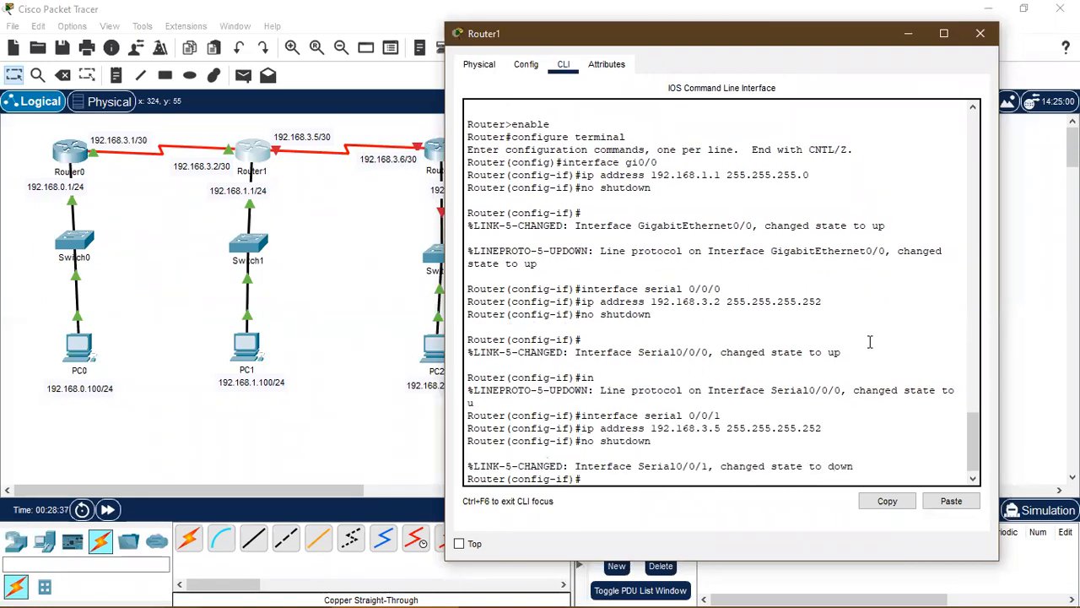
click(980, 35)
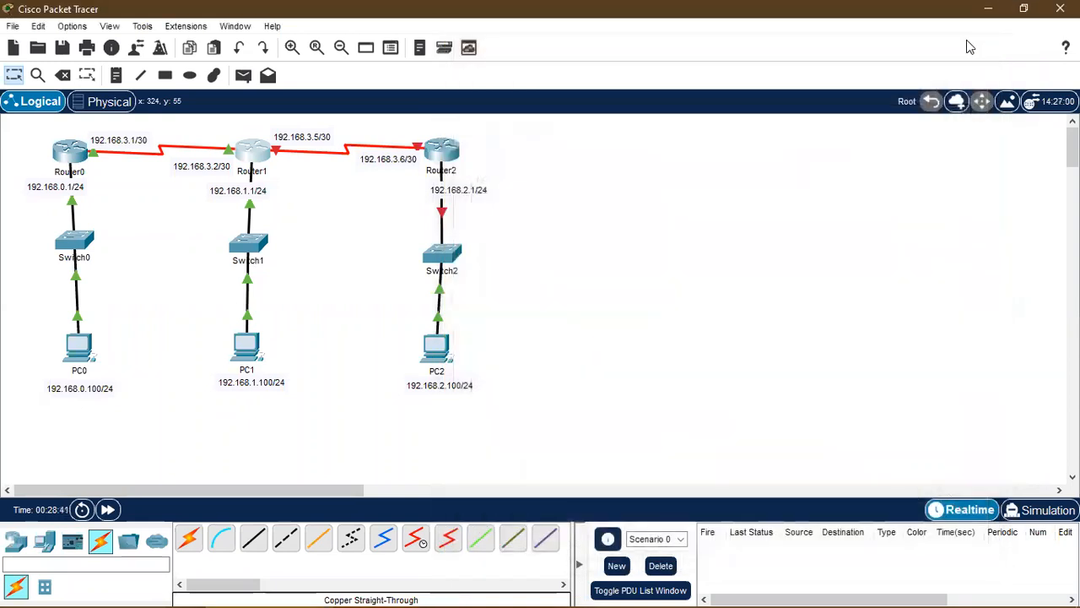
Open Router2's command line, decline the initial configuration dialog and enter global configuration mode
click(461, 156)
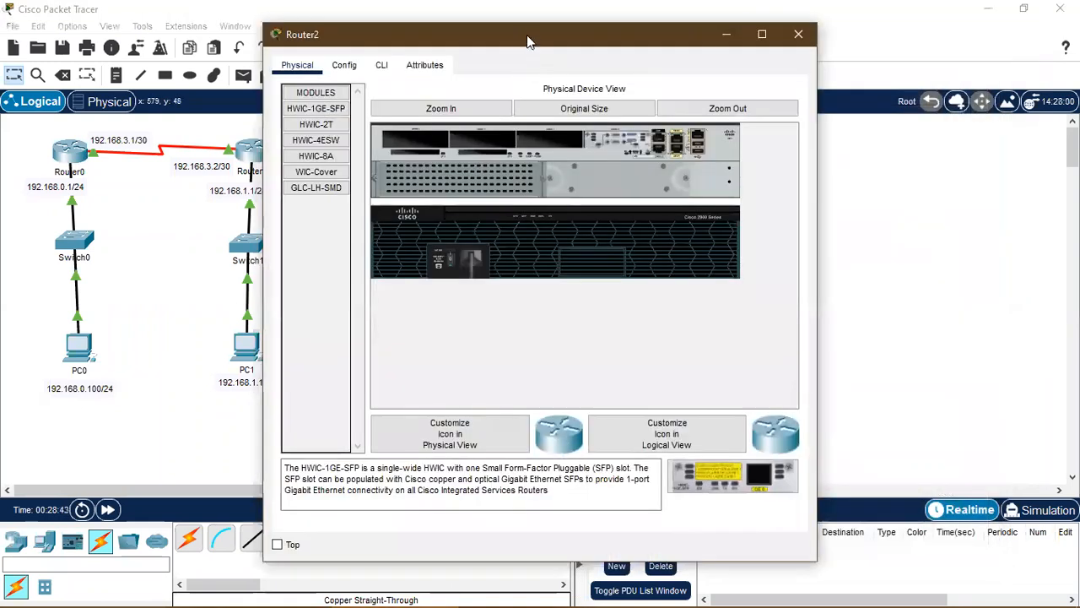
drag(718, 48, 935, 51)
click(607, 67)
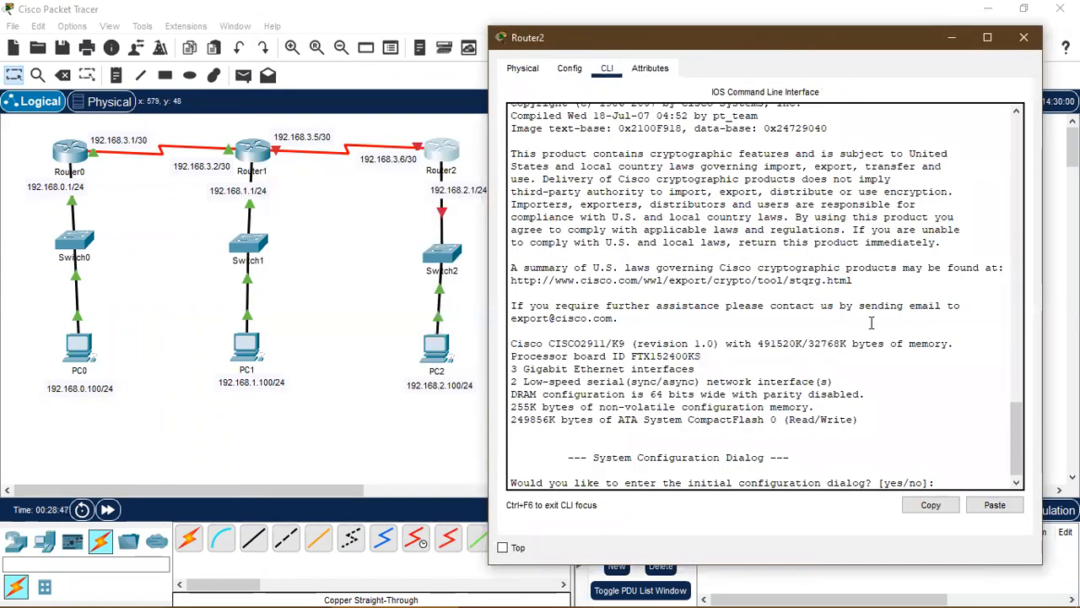
text(n)
key(Return)
key(Return)
text(enabl)
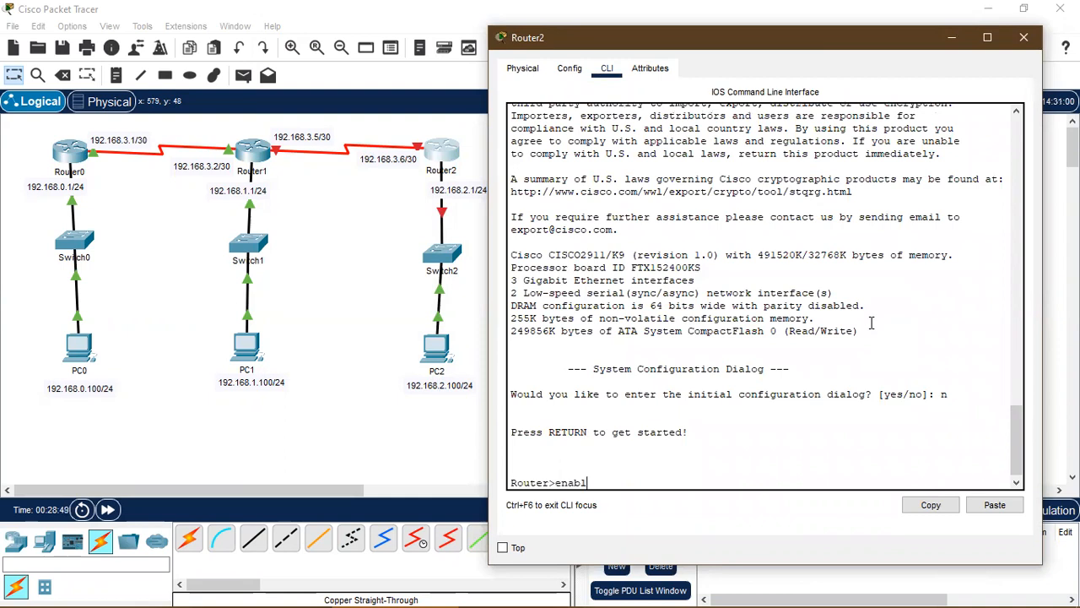
key(Return)
text(con)
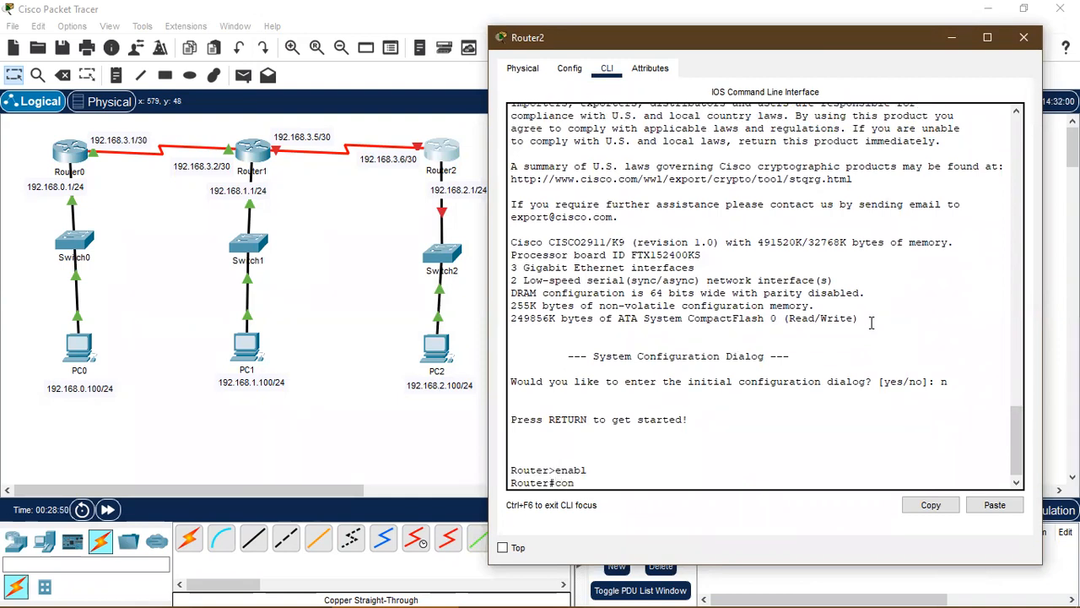
text(figure termi)
key(BackSpace)
text(m)
key(Tab)
key(Return)
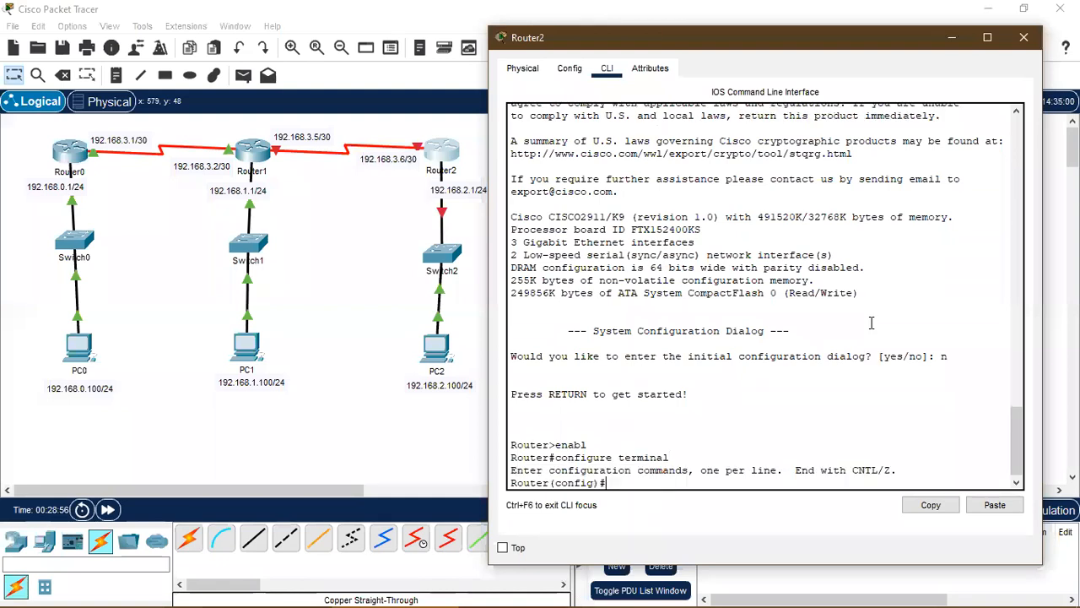
Assign 192.168.2.1 with mask 255.255.255.0 to Router2's interface gi0/0 and enable it with no shutdown
text(interface fi)
key(BackSpace)
key(BackSpace)
text(gi0/0)
key(Return)
text(ip address 192.168.2.1 255.255.255.0)
key(Return)
text(no shutdown)
key(Return)
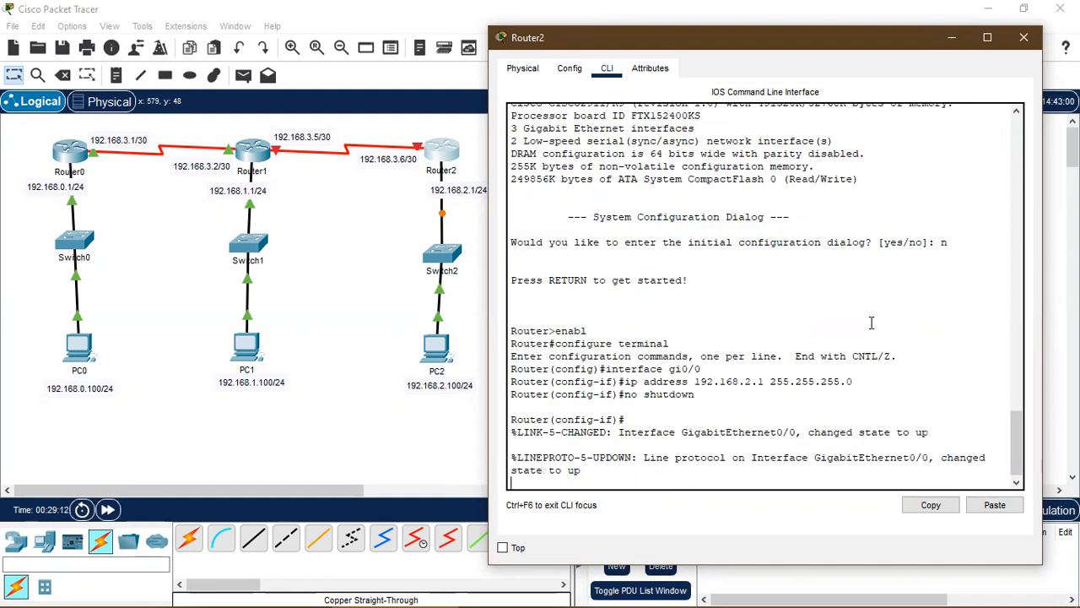
Assign 192.168.3.6 with mask 255.255.255.252 to Router2's interface serial 0/0/0, enable it and close the router's window
key(Return)
text(interface )
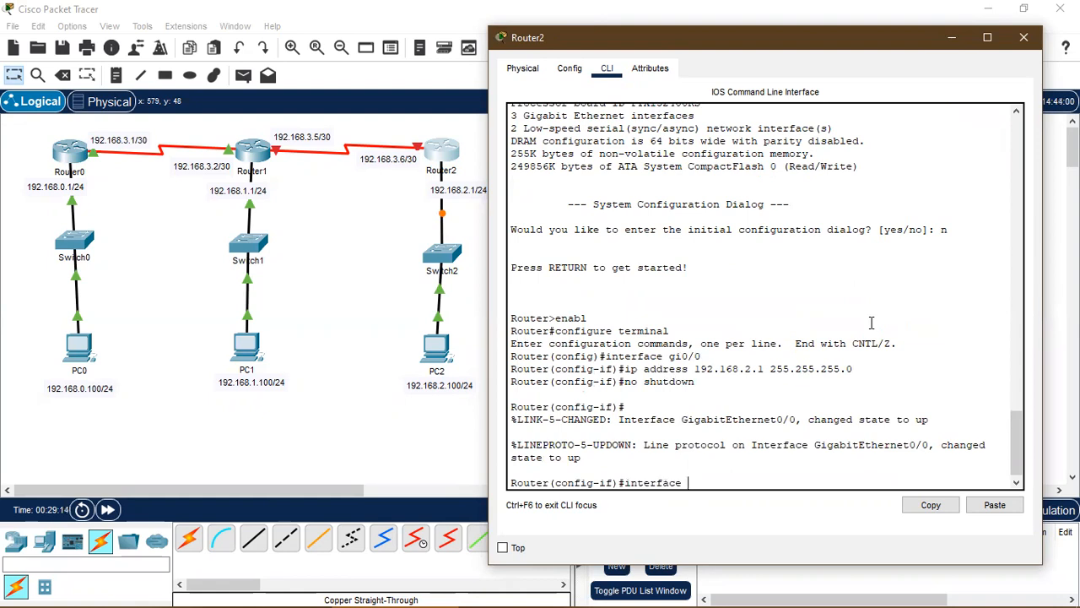
text(serial 0/0/0)
key(Return)
text(ip address 192.168.3.6 255.255.255.2)
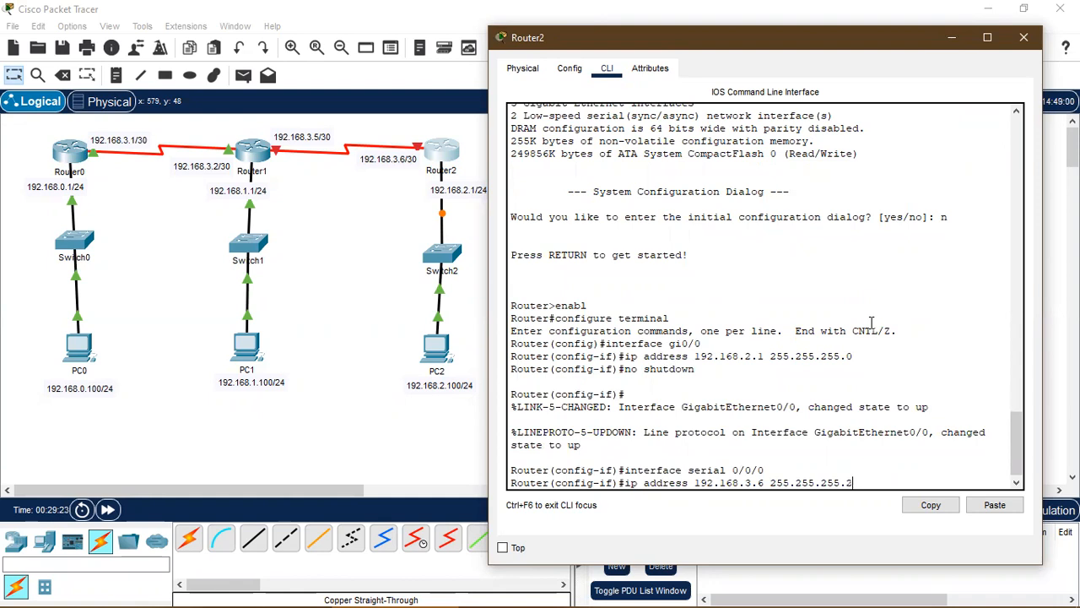
text(52)
key(Return)
text(no shutdown)
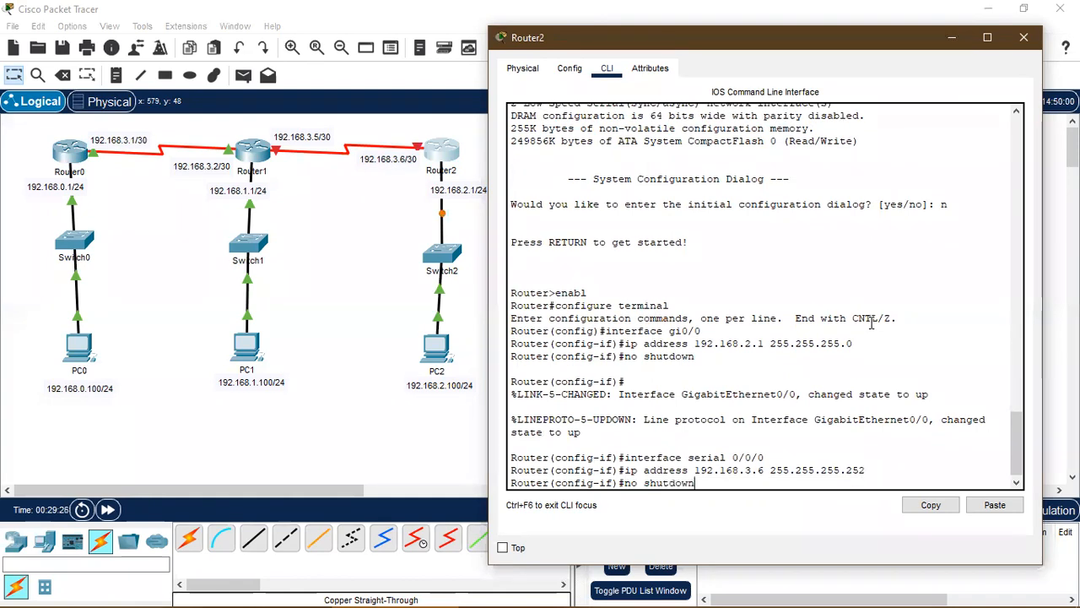
key(Return)
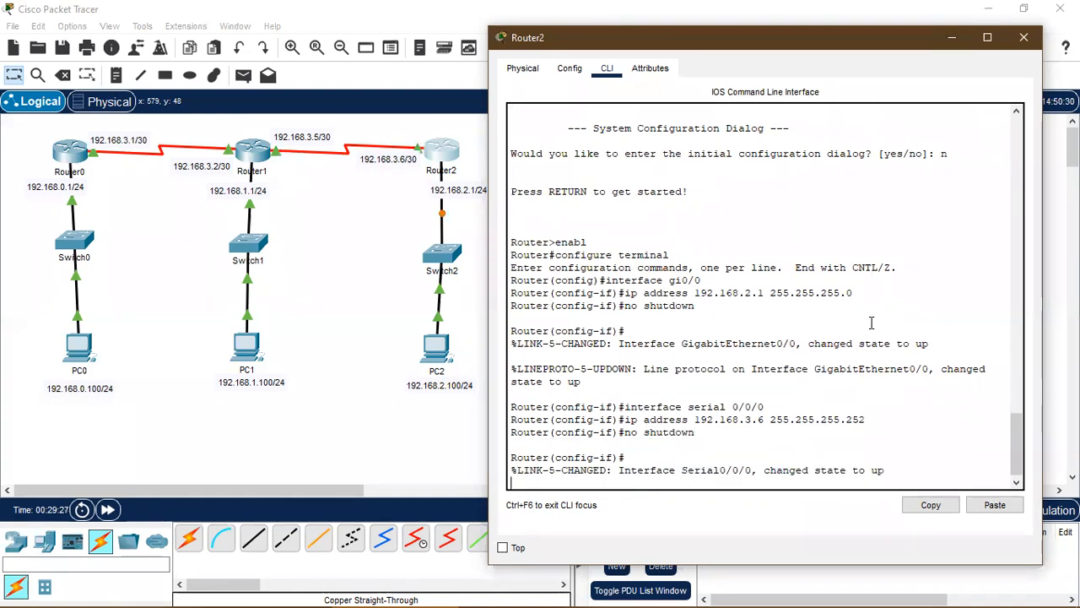
key(Return)
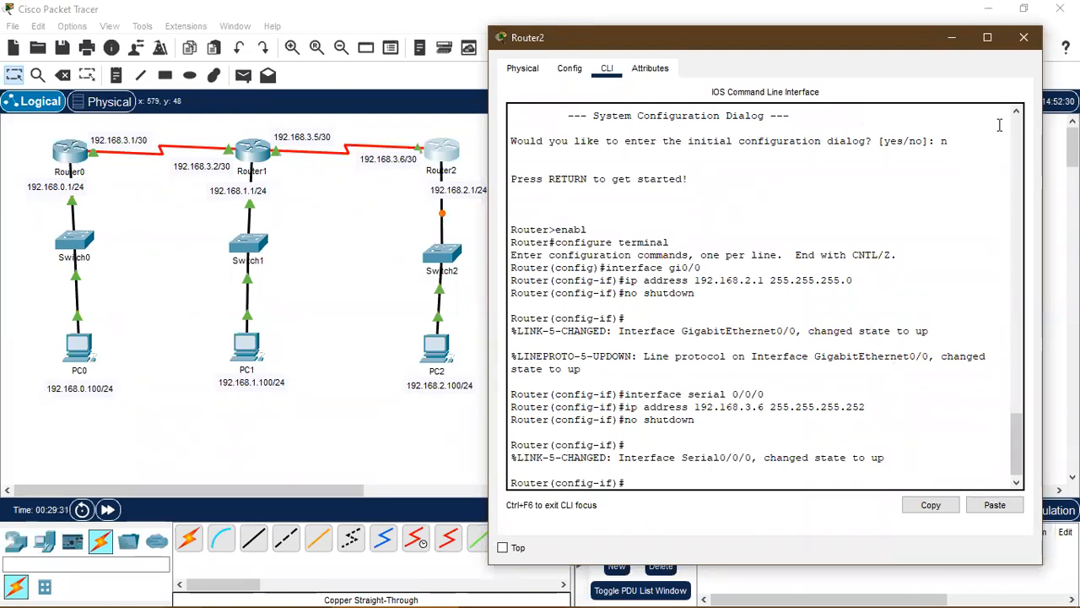
click(1025, 39)
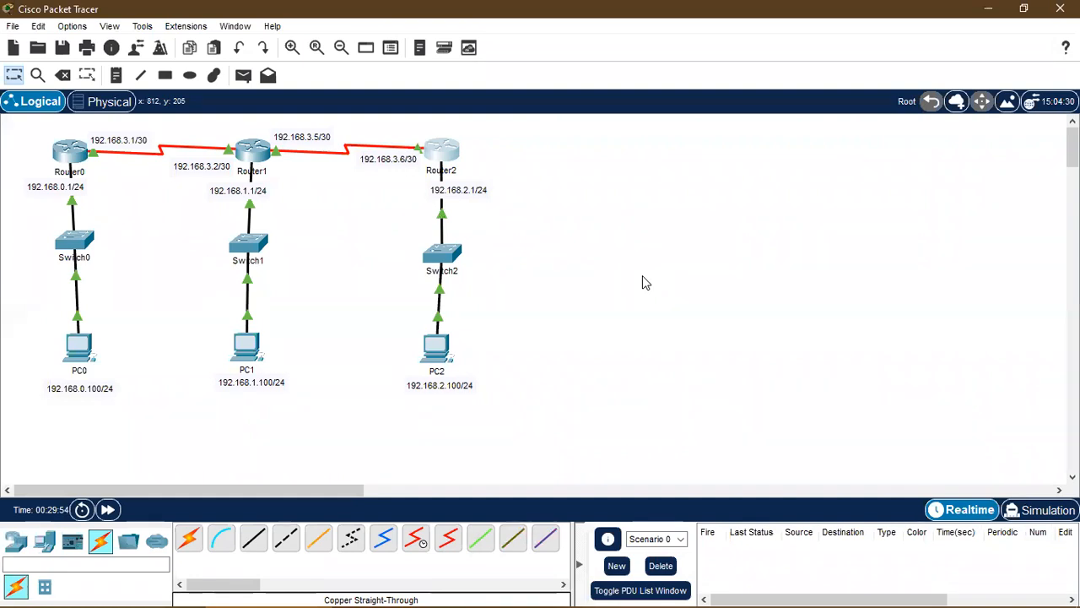
Open Router0's command line, leave configuration mode with end and display the routing table with show ip route
click(72, 156)
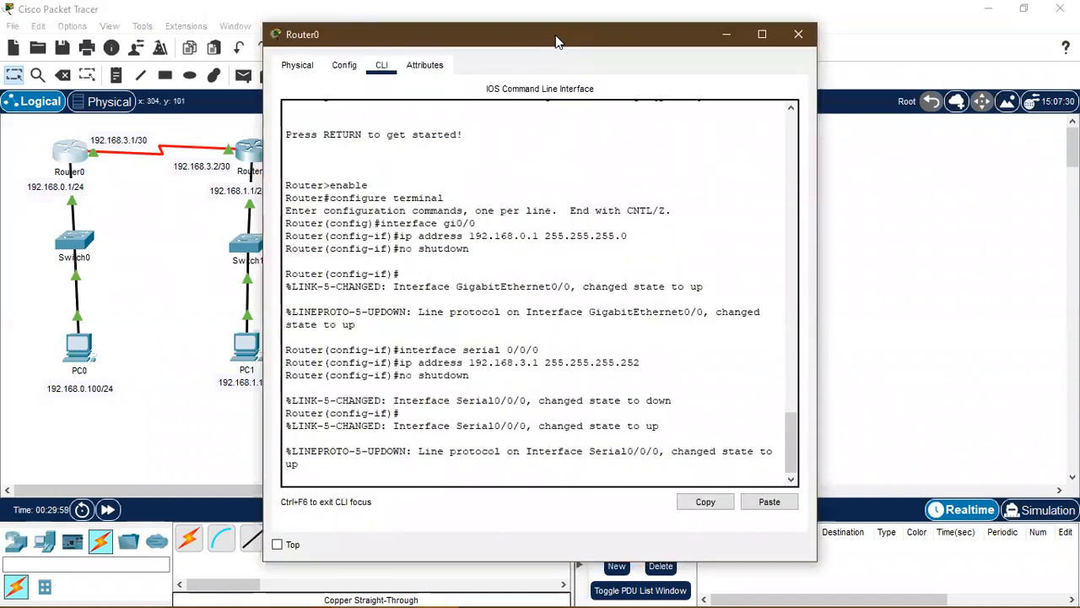
drag(557, 40, 769, 47)
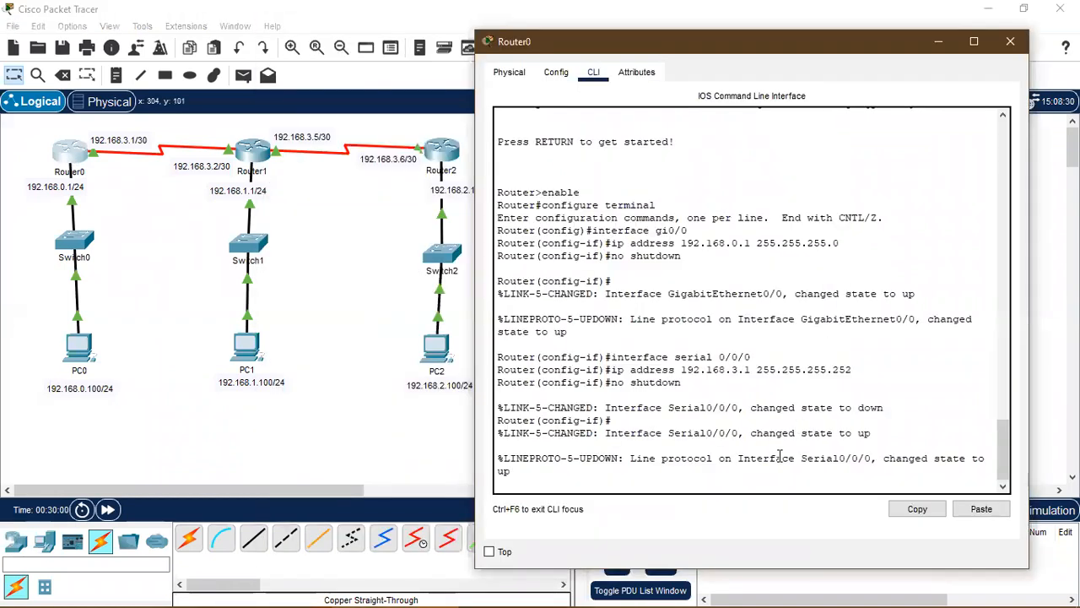
click(896, 253)
key(Return)
text(end)
key(Return)
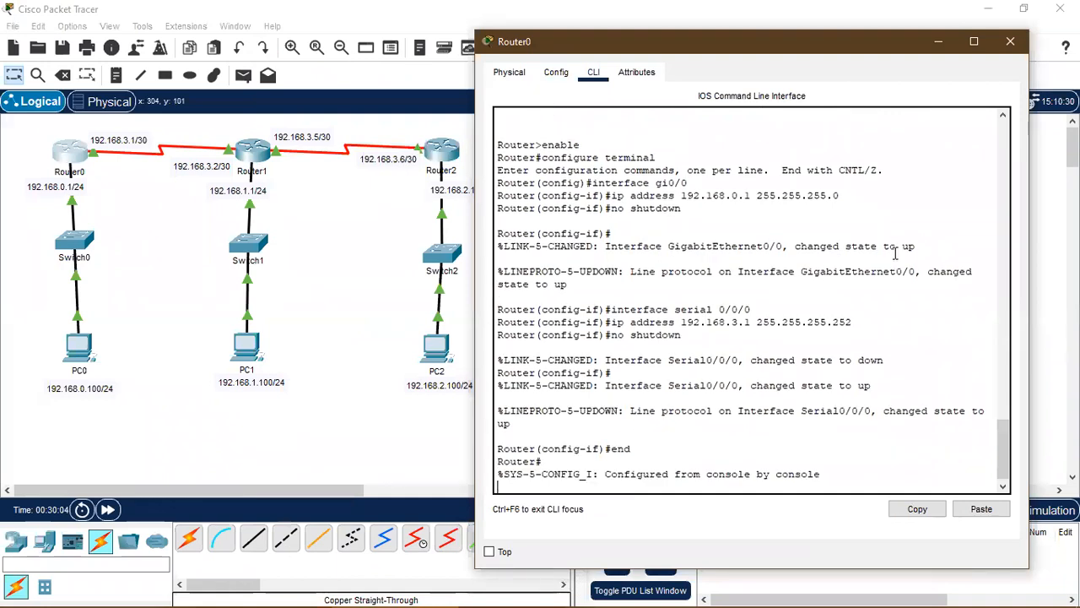
text(sho)
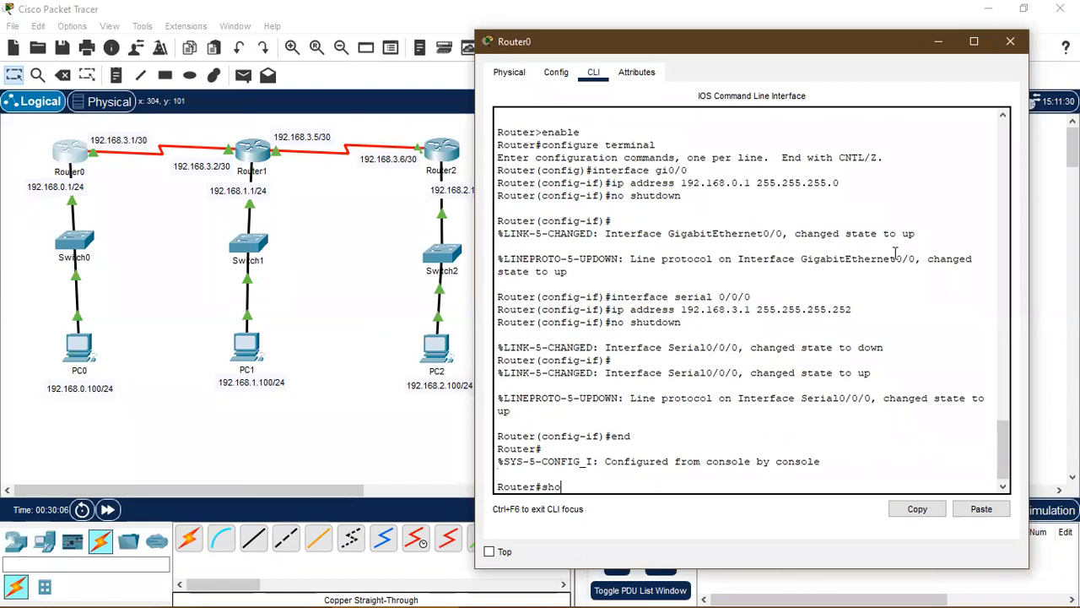
text(w ip route)
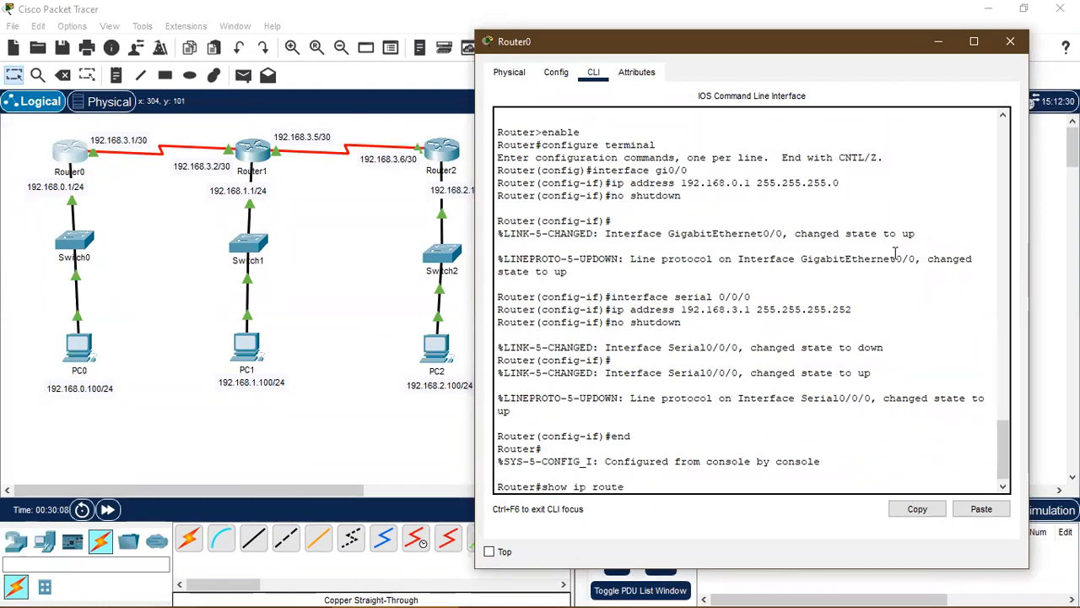
key(Return)
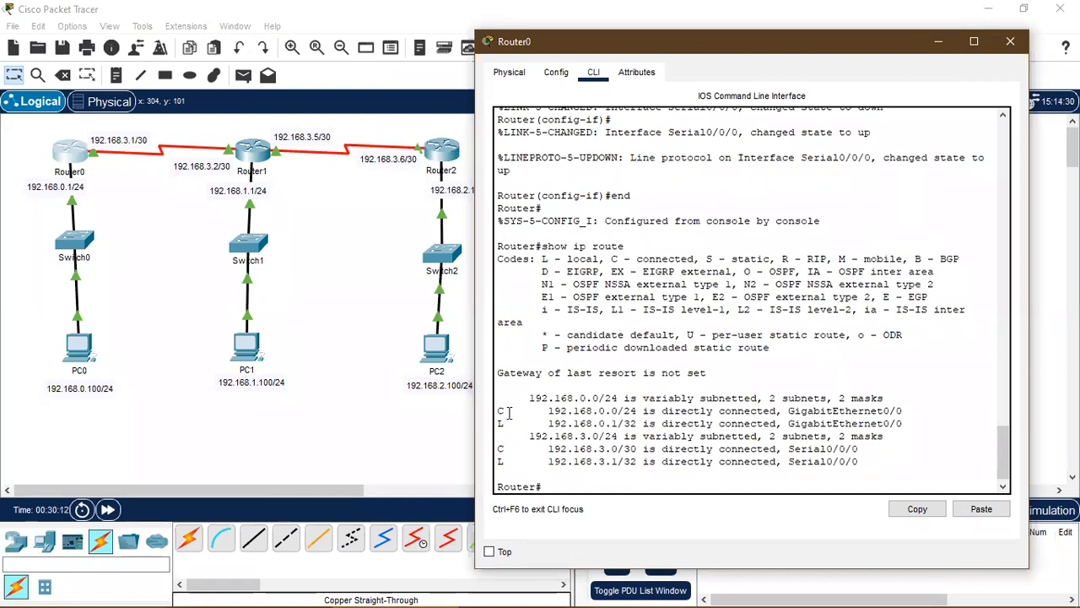
Examine the connected and local route entries for Router0's GigabitEthernet0/0 and Serial0/0/0 interfaces in the routing table
drag(544, 411, 904, 411)
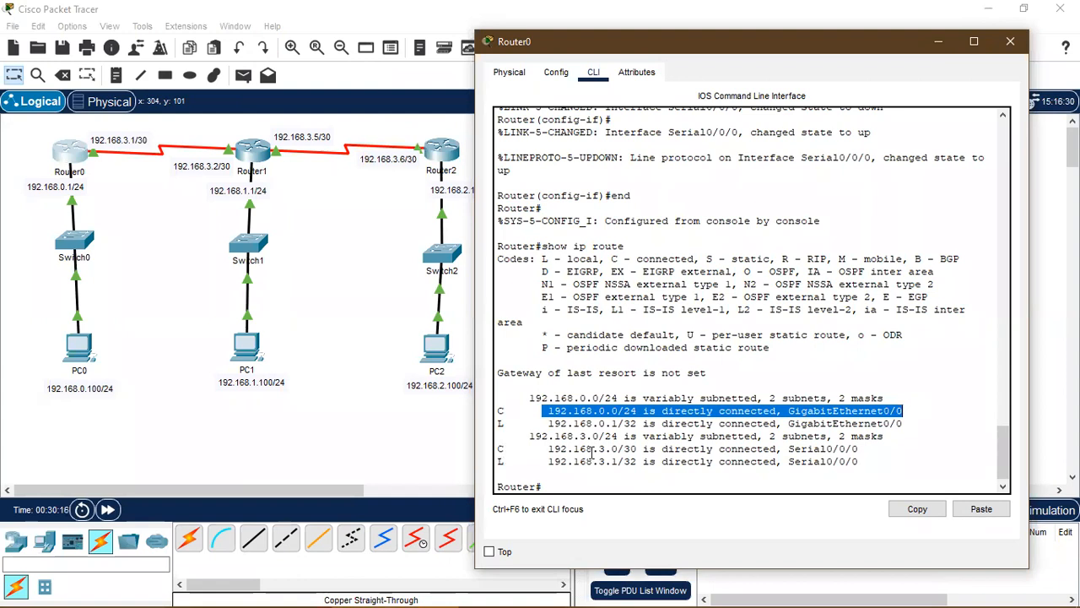
drag(498, 451, 910, 452)
click(908, 452)
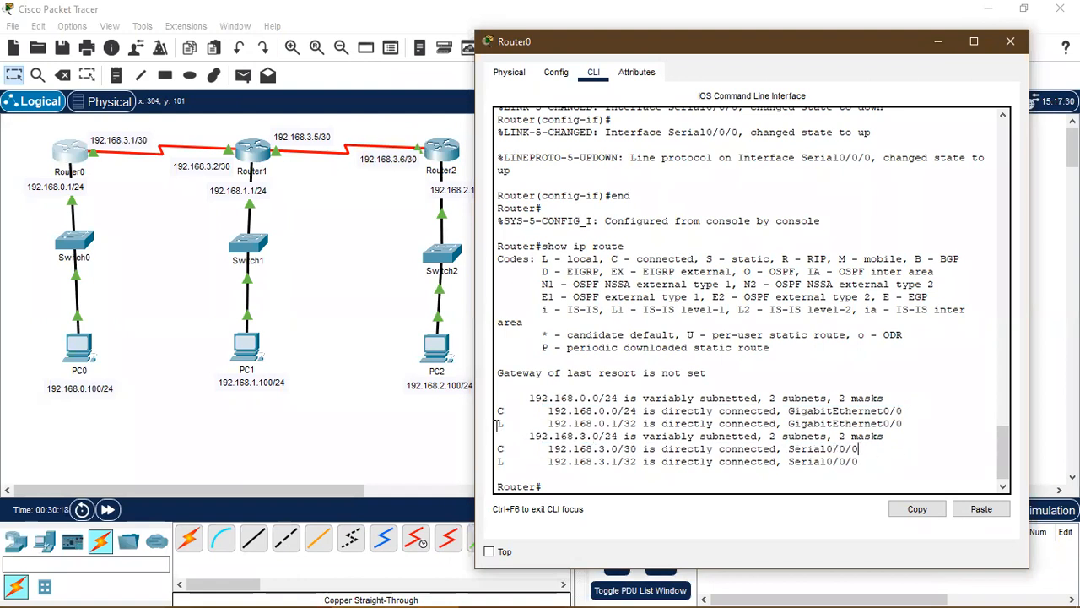
drag(498, 423, 910, 424)
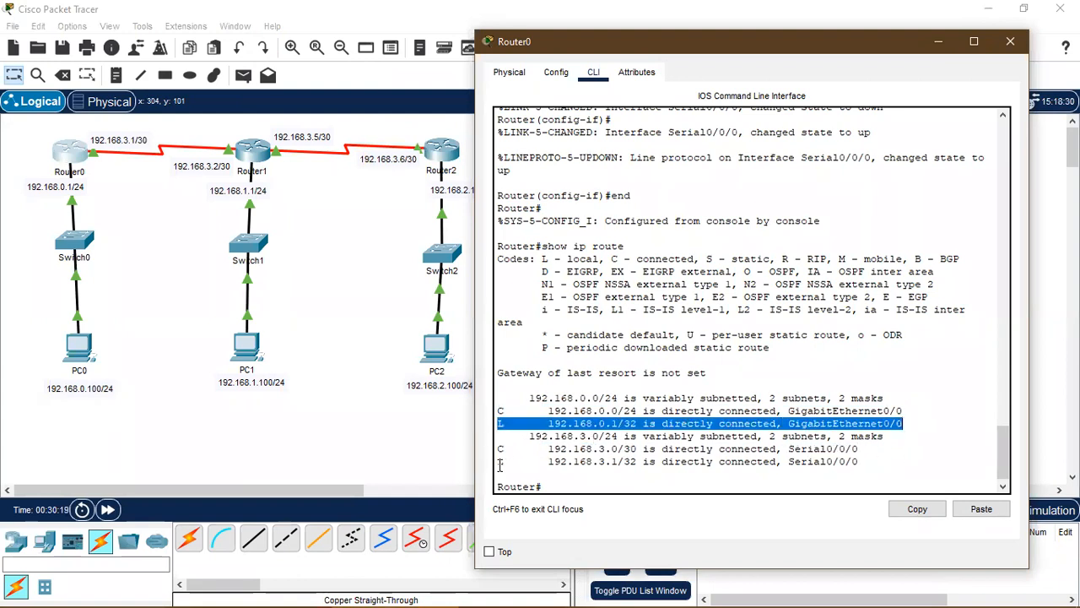
drag(500, 462, 878, 462)
click(878, 463)
drag(499, 449, 861, 449)
click(861, 450)
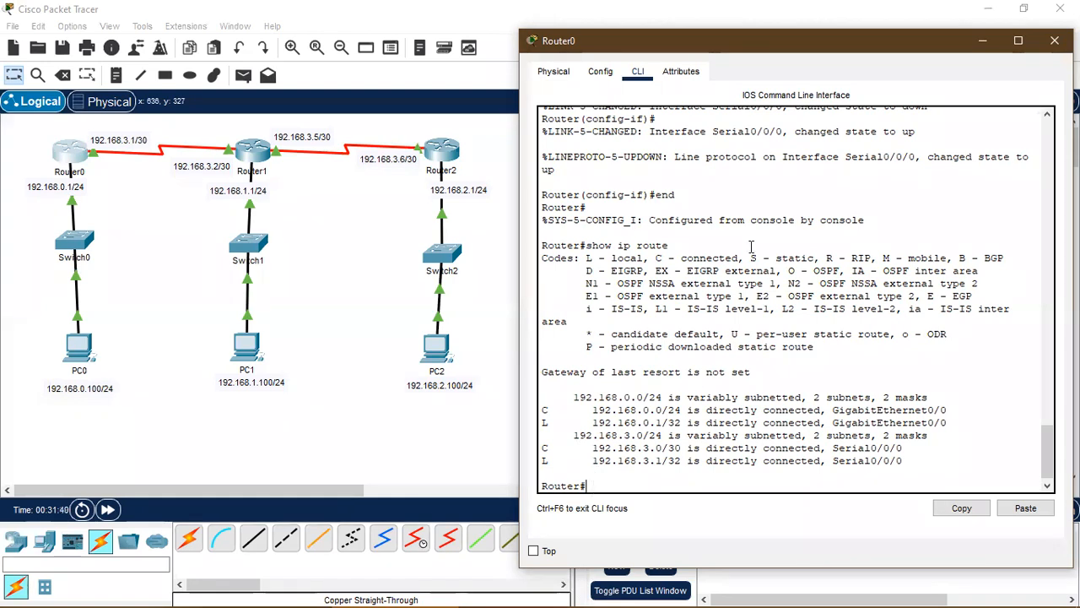
drag(688, 49, 668, 37)
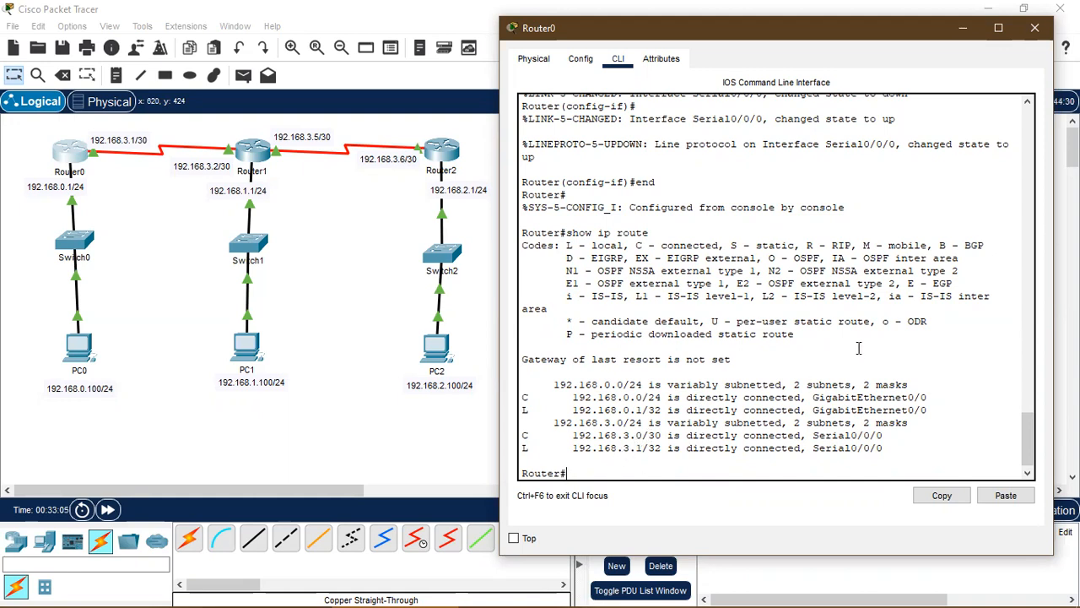
Enter global configuration mode on Router0 and start OSPF with process ID 100, consulting the help for the router command
text(configure terminal)
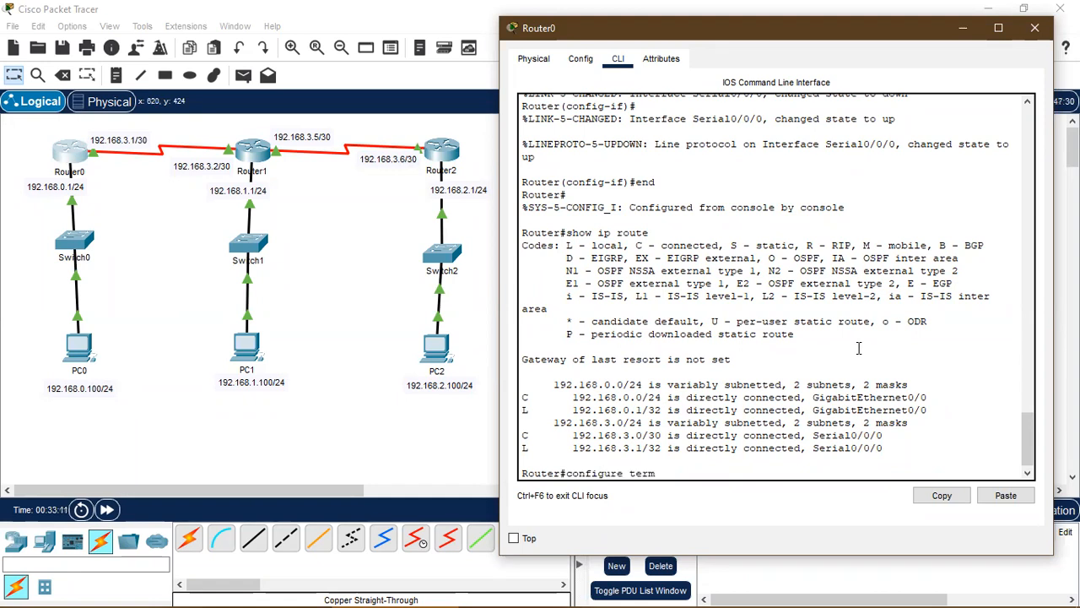
key(Return)
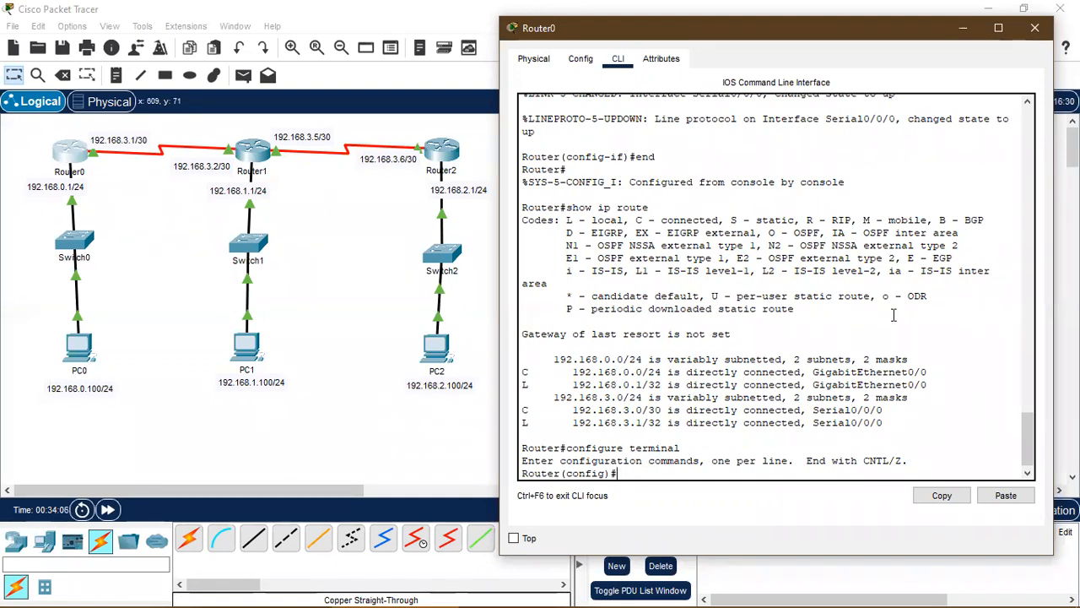
text(router)
text(?)
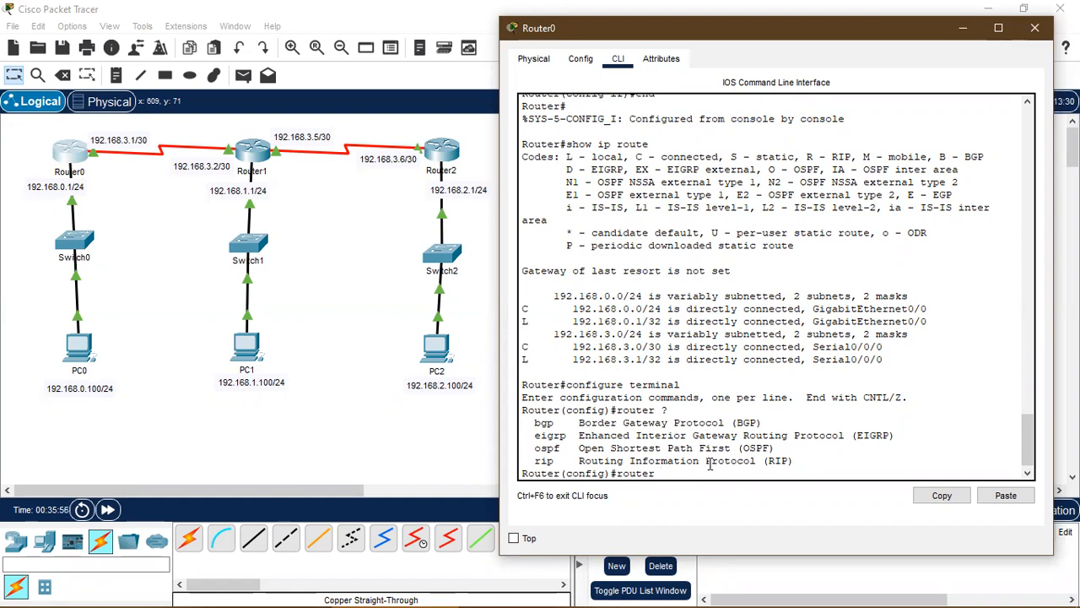
text(ospf ?)
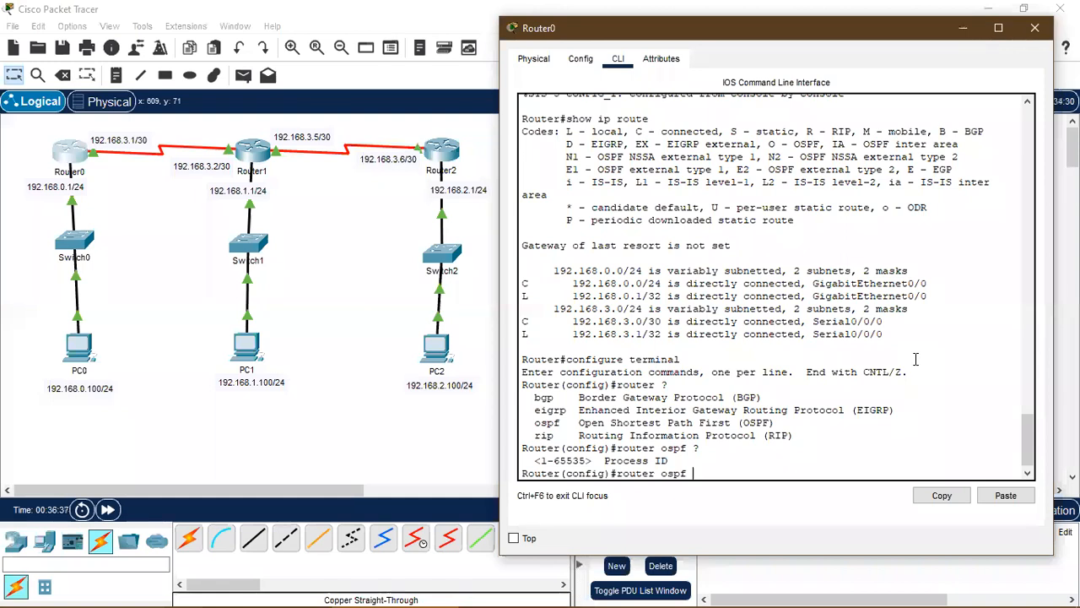
text(00)
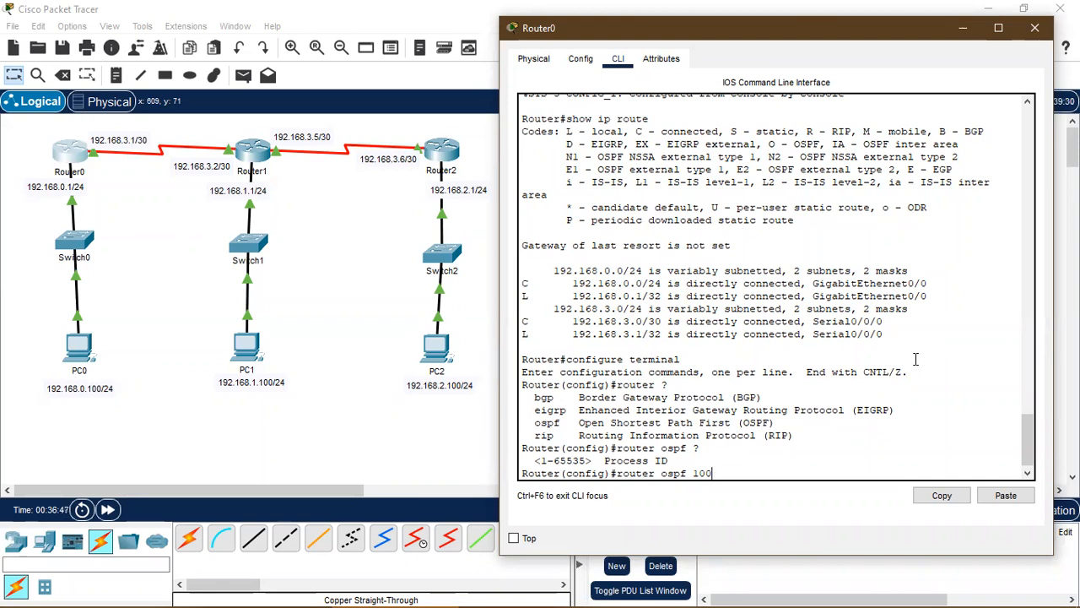
key(Return)
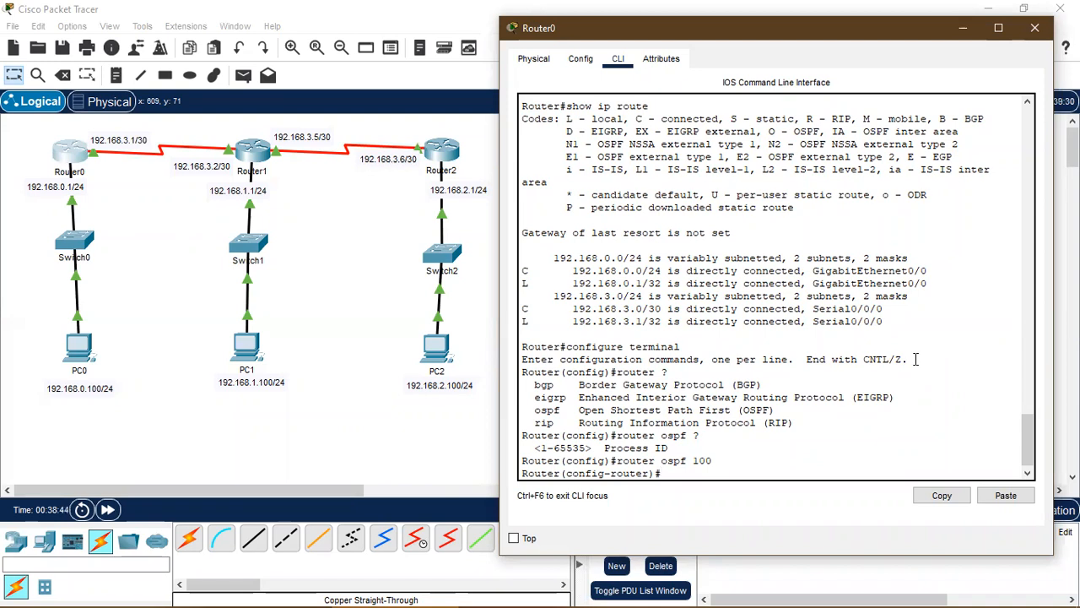
Set the OSPF router ID of Router0 to 1.0.0.0
text(router-)
key(Tab)
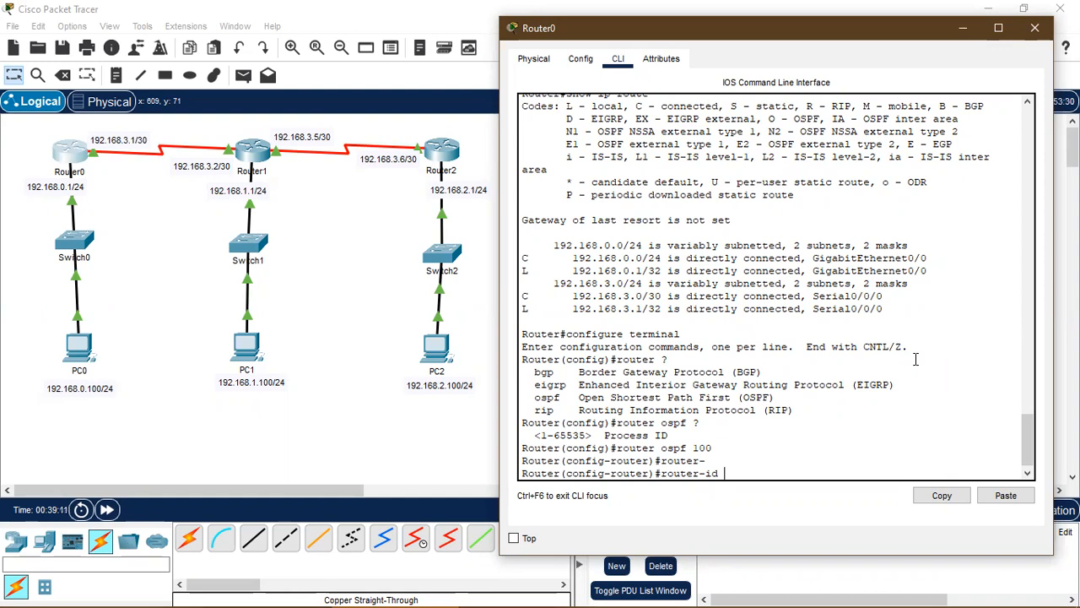
text(1.0.0.0)
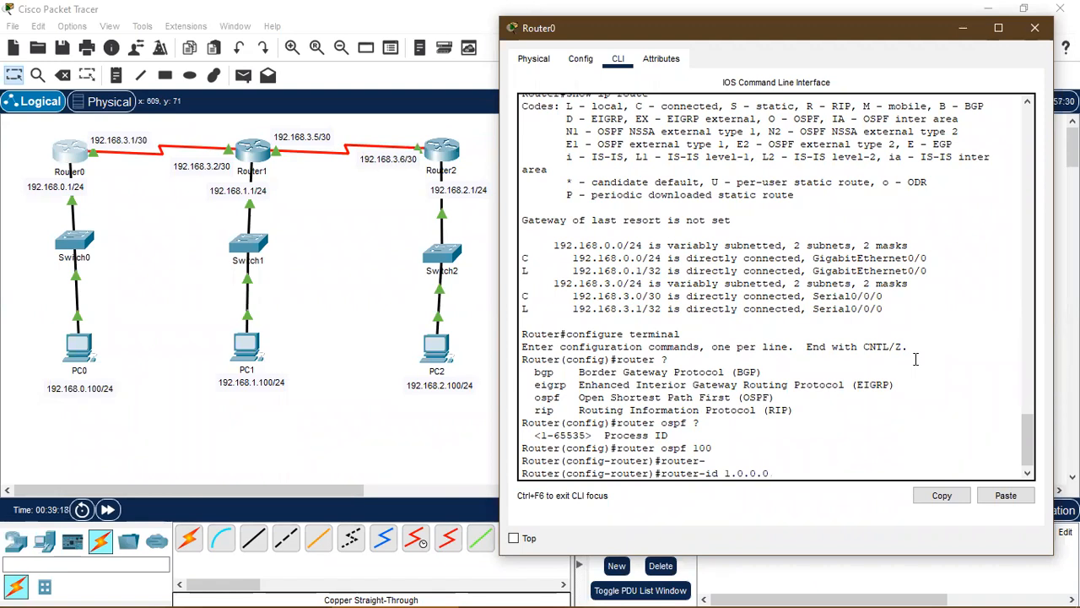
key(Return)
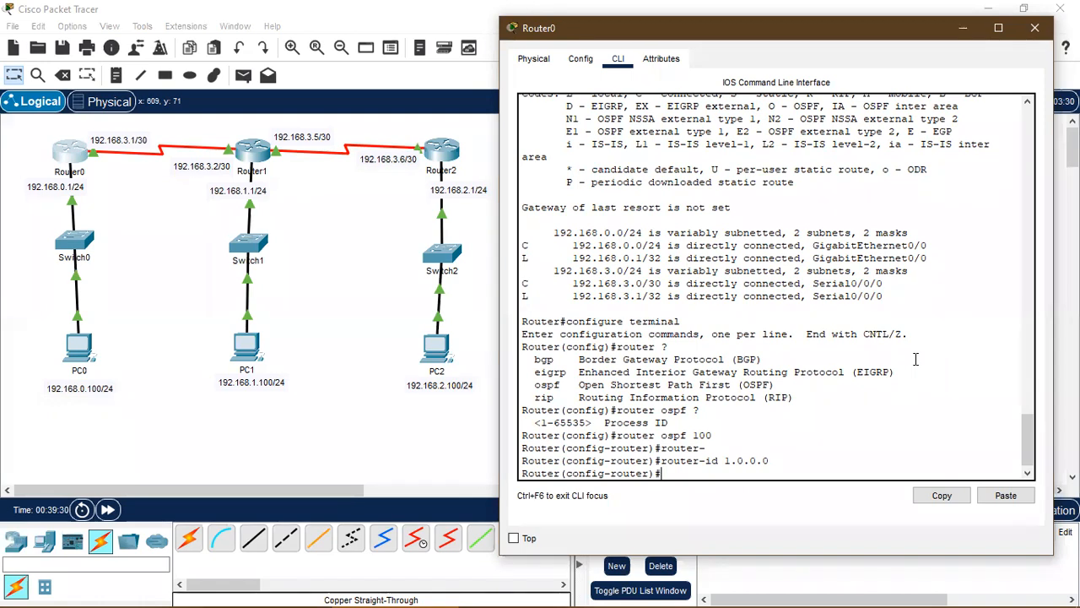
Begin an OSPF network command on Router0 and show the help for its first argument
text(neighbo)
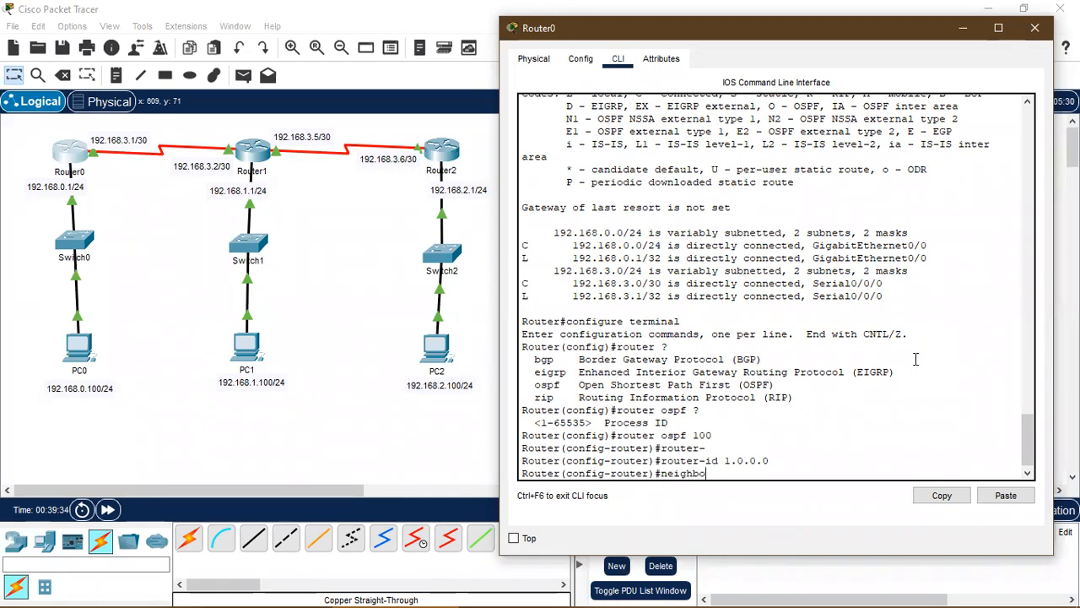
text(r)
key(BackSpace)
key(BackSpace)
key(BackSpace)
key(BackSpace)
key(BackSpace)
key(BackSpace)
text(twork ?)
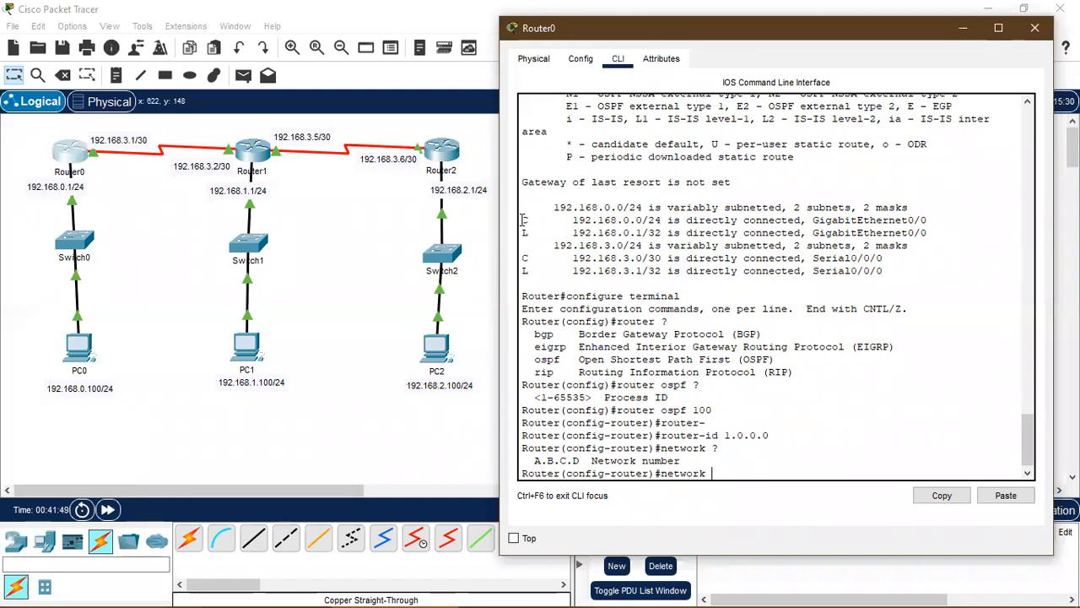
Examine the directly connected network addresses in Router0's routing table to identify the networks OSPF should advertise
drag(523, 219, 660, 221)
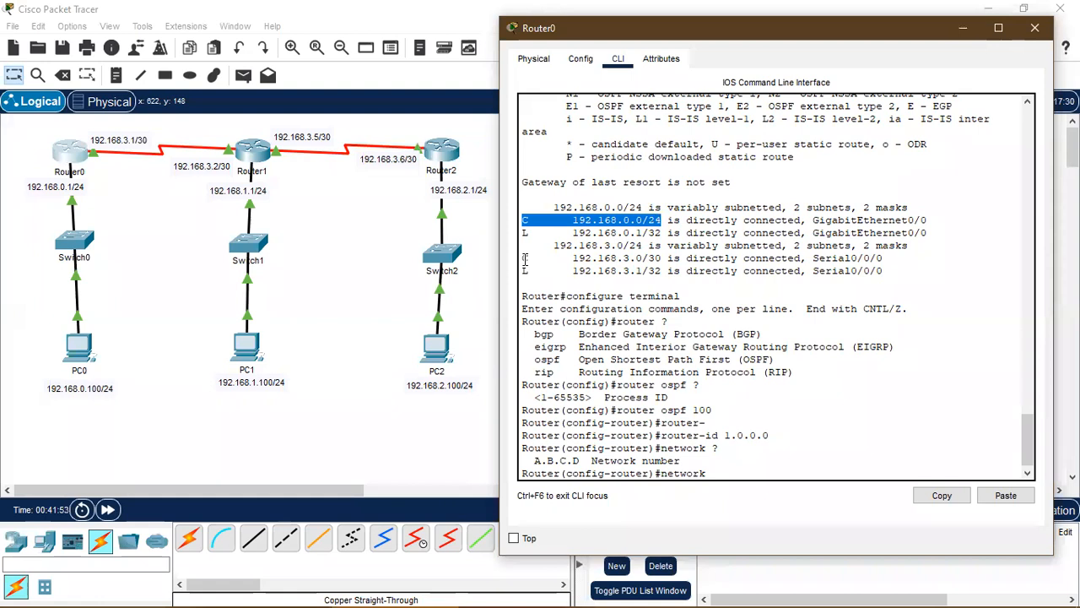
click(623, 261)
drag(523, 258, 640, 260)
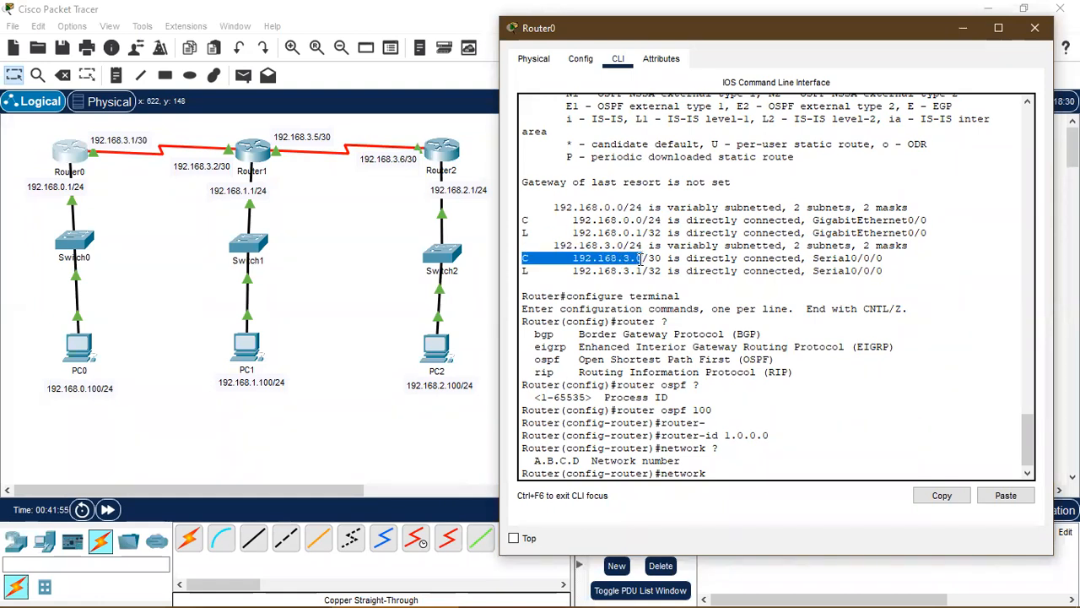
click(642, 261)
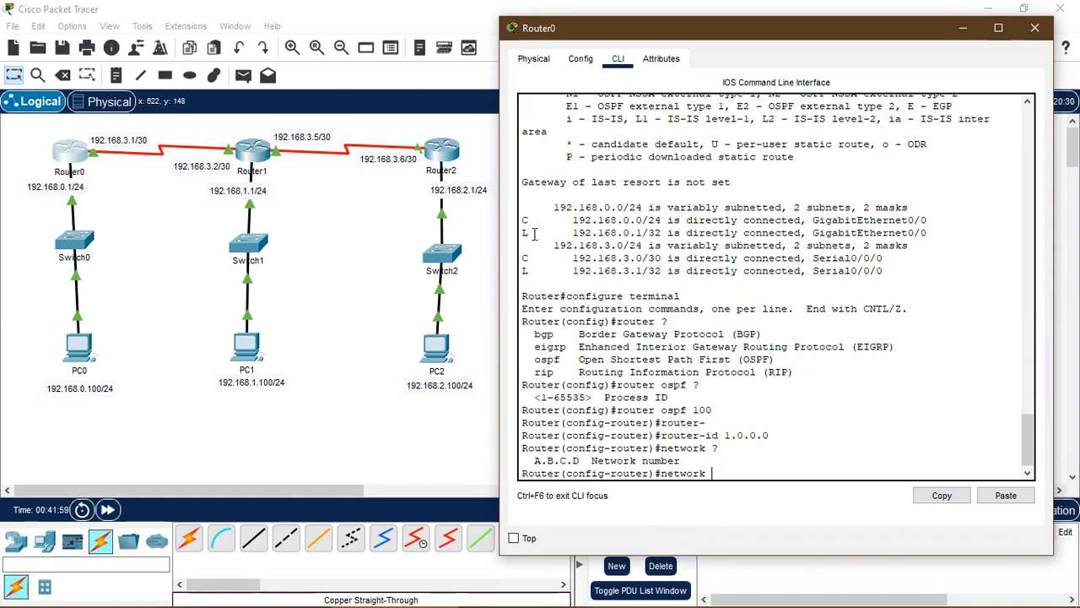
drag(523, 219, 642, 220)
click(617, 220)
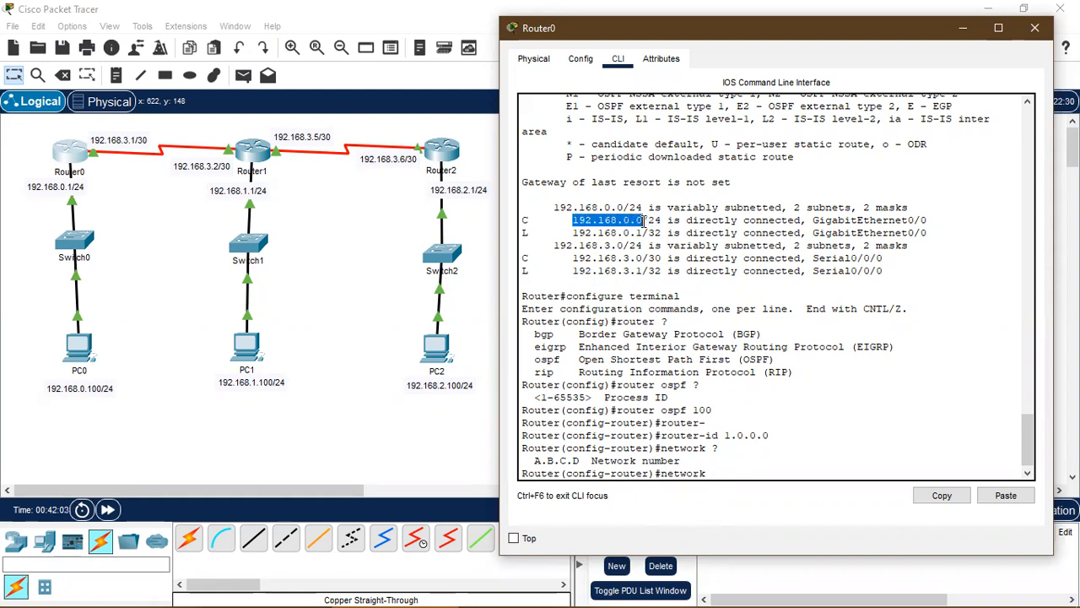
drag(572, 257, 644, 258)
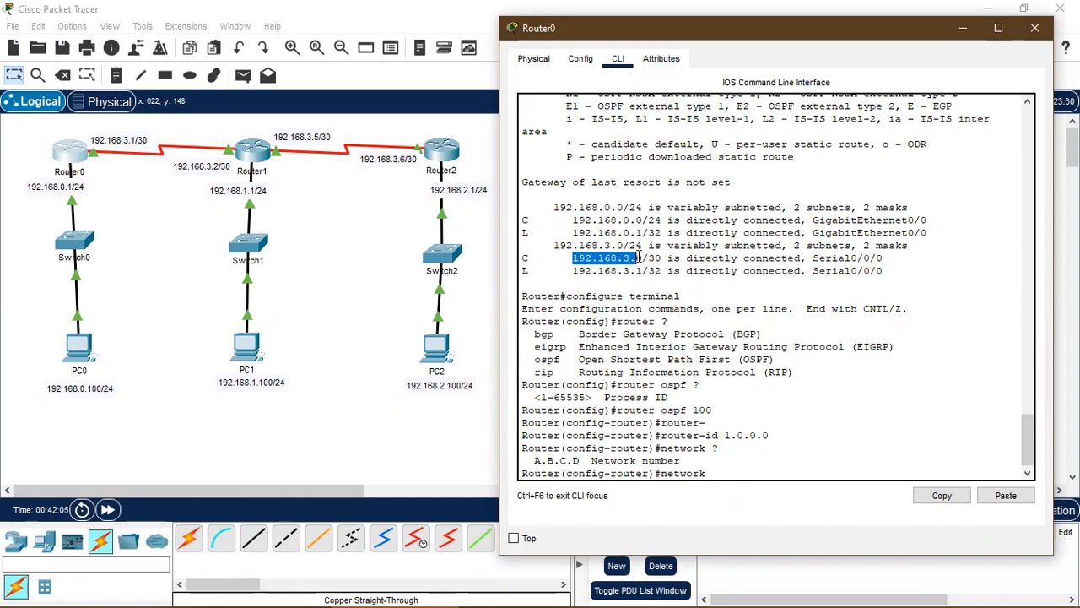
click(644, 257)
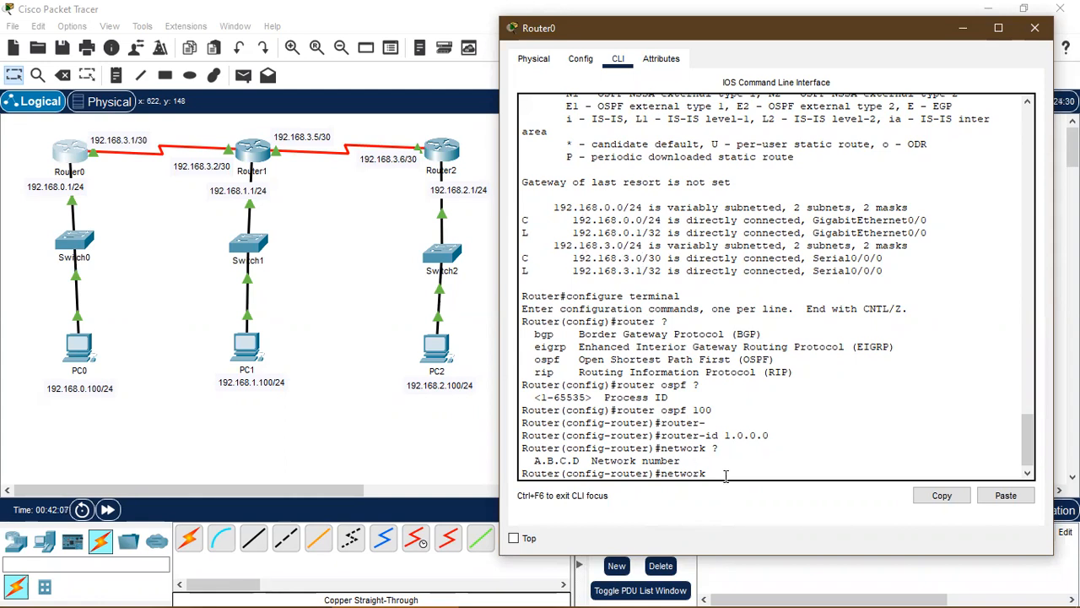
Give 192.168.0.0 as the network in Router0's OSPF network command and show the help for the following argument
text(192.168.0.0 ?)
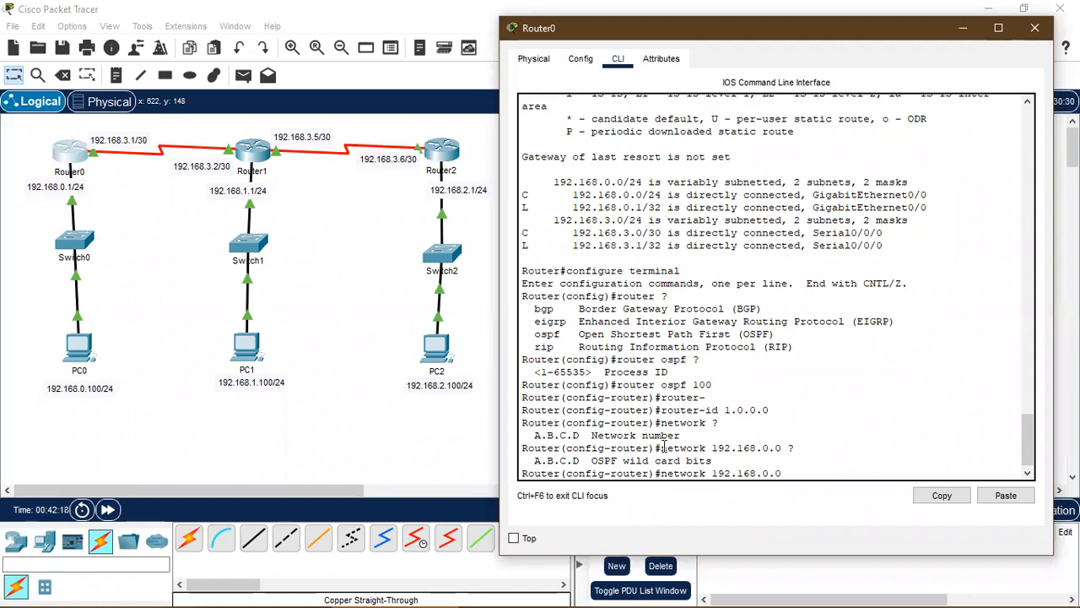
Switch to Notepad with a blank document and place its window beside the Router0 window
click(42, 594)
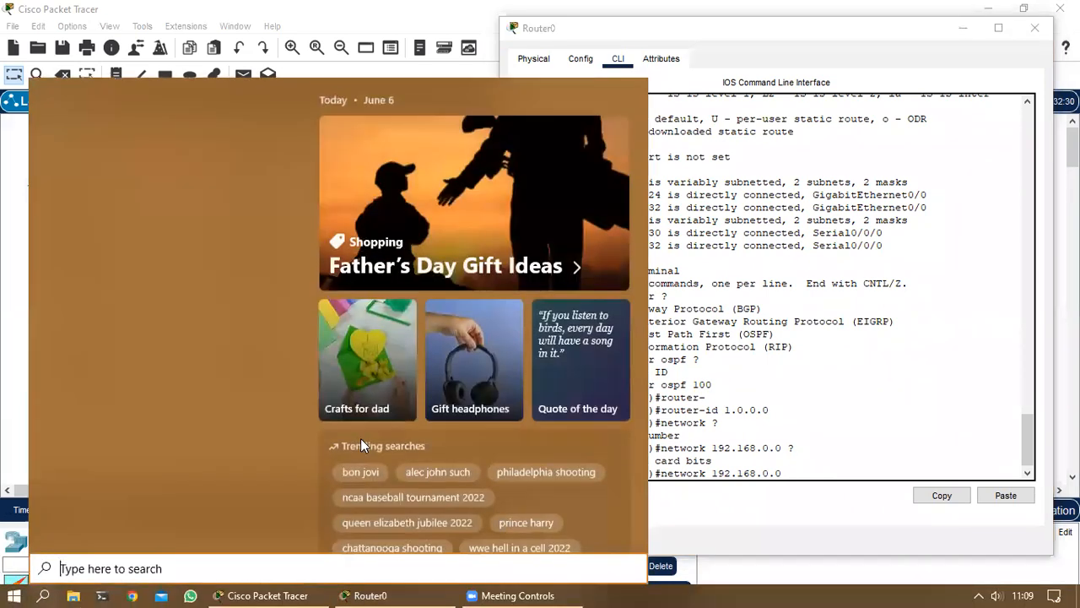
text(notepad)
click(123, 174)
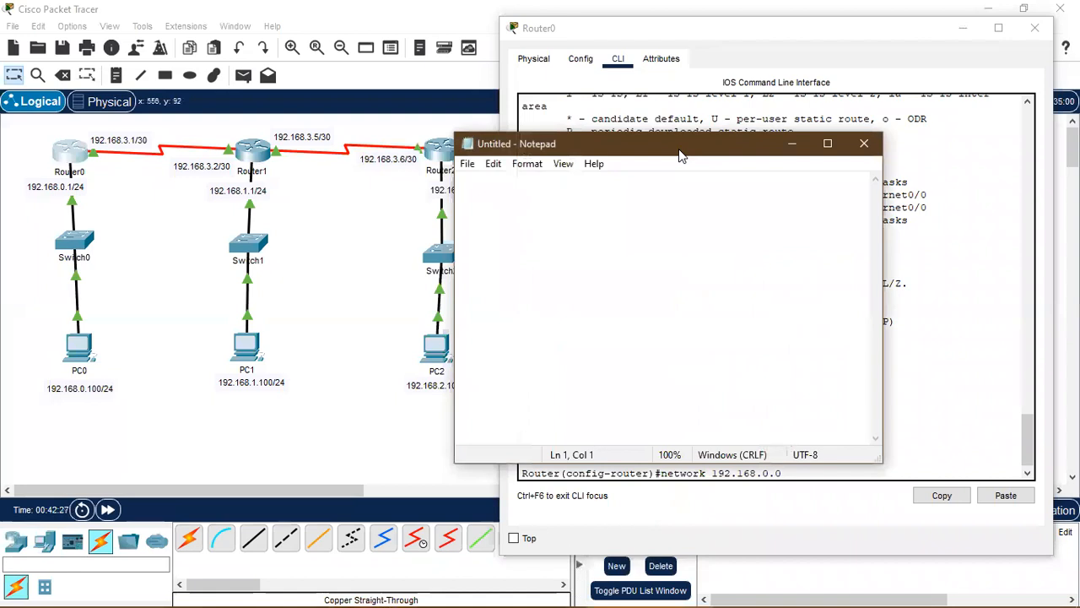
drag(682, 155, 302, 140)
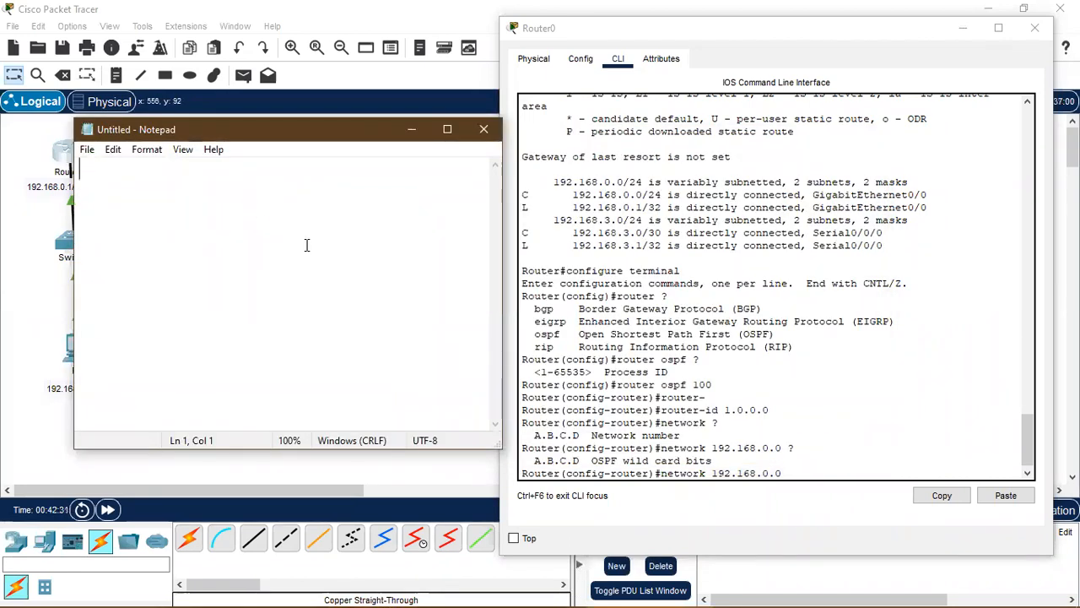
Write the wildcard subtraction in Notepad: 255.255.255.255 above 255.255.255.0, followed by a dashed rule ending in a minus sign
text(255.255.255.255)
key(Return)
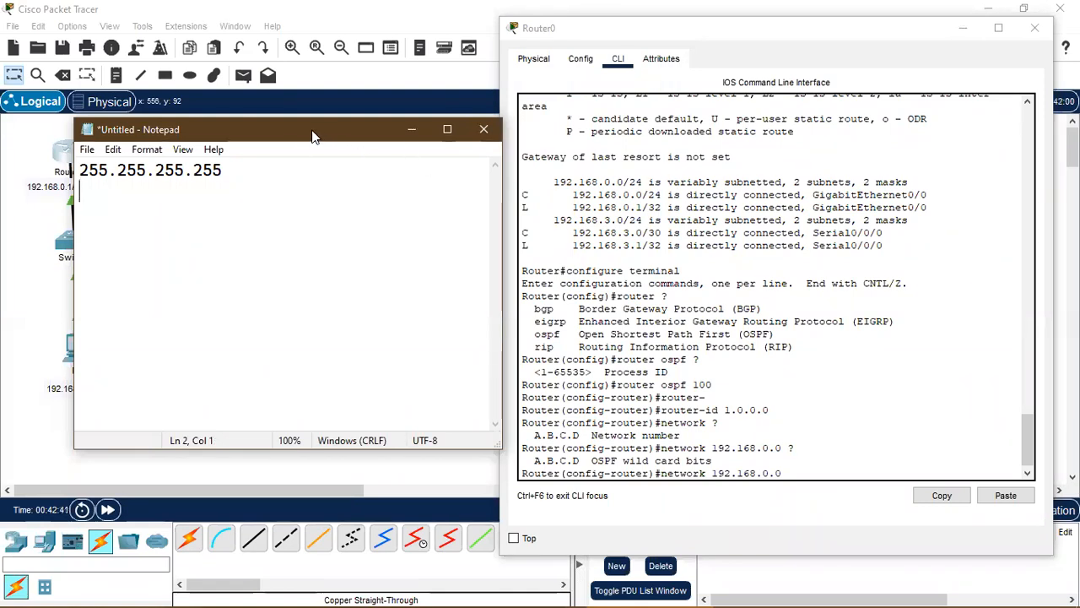
text(255.)
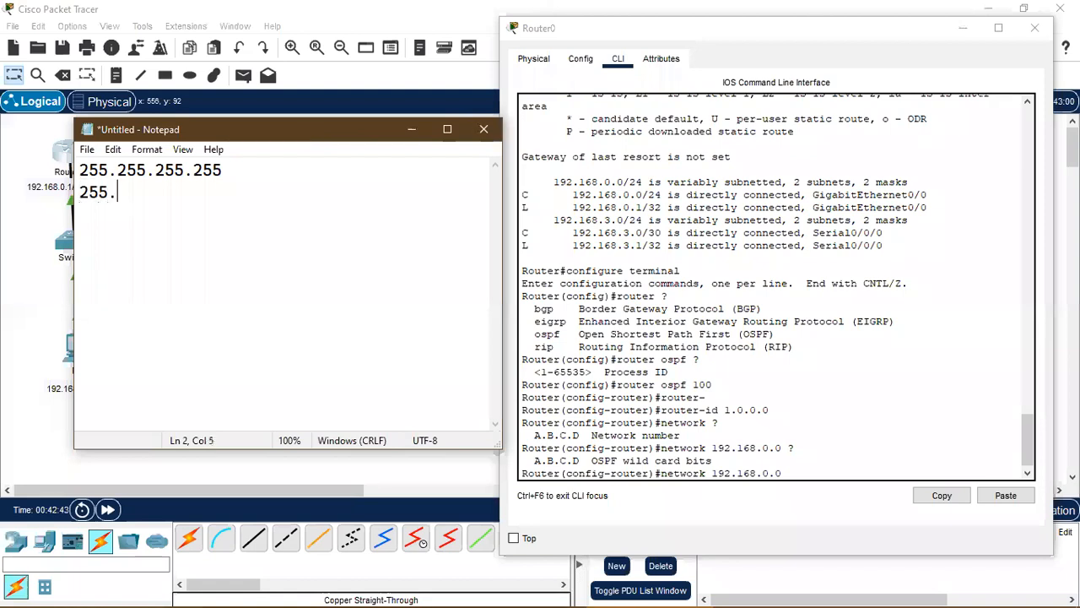
text(255.255.)
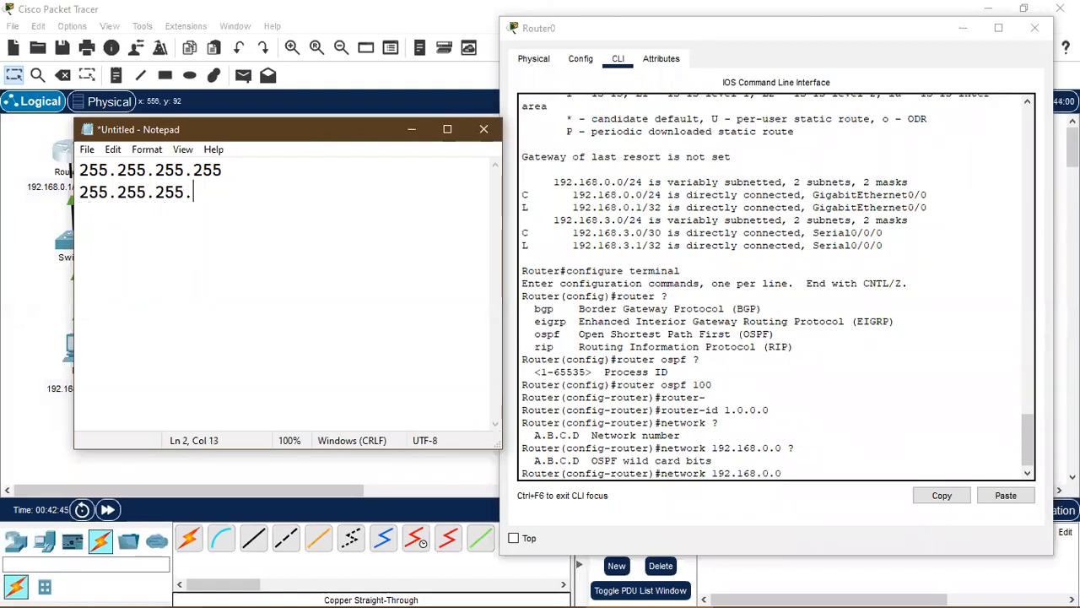
text(0)
key(Return)
text(--------------)
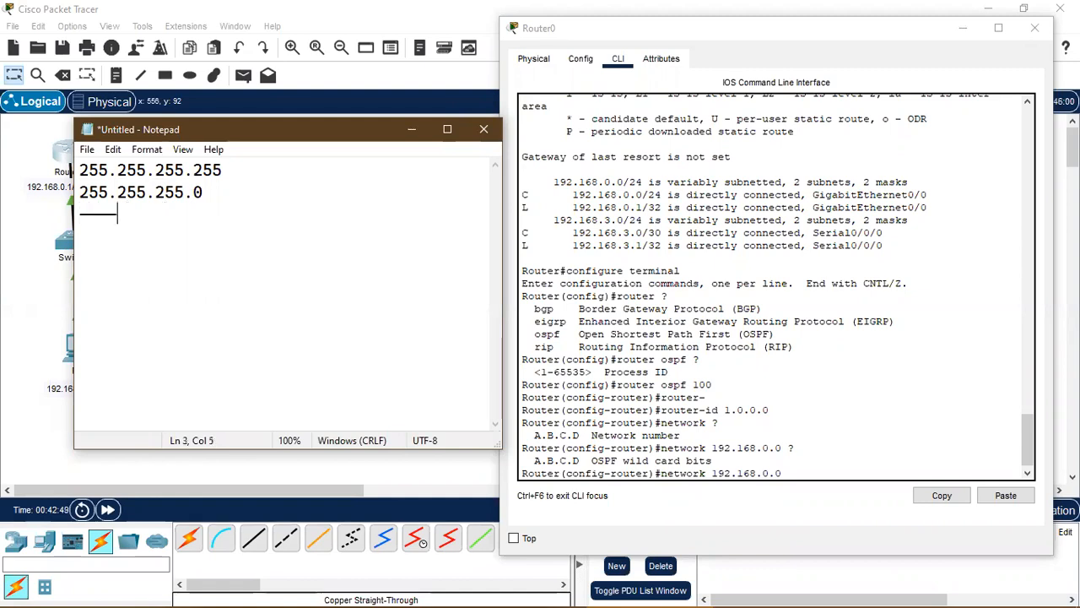
text(- -)
key(Return)
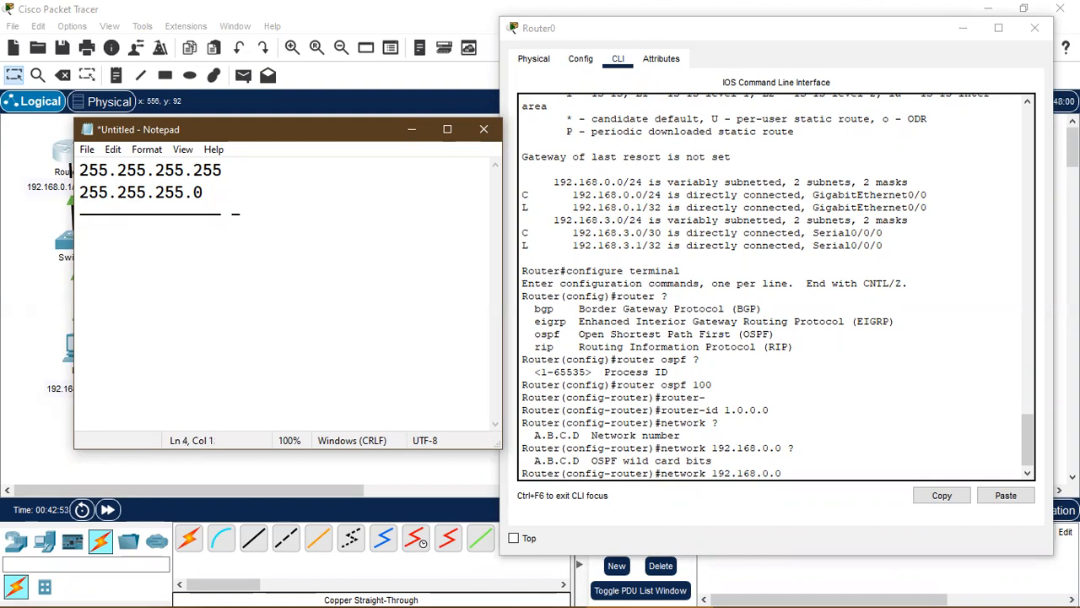
Enter the subtraction result 0.0.0.255 under the rule and align the mask's final 0 with the column above
text(0.  0.  0.1)
key(BackSpace)
text(255)
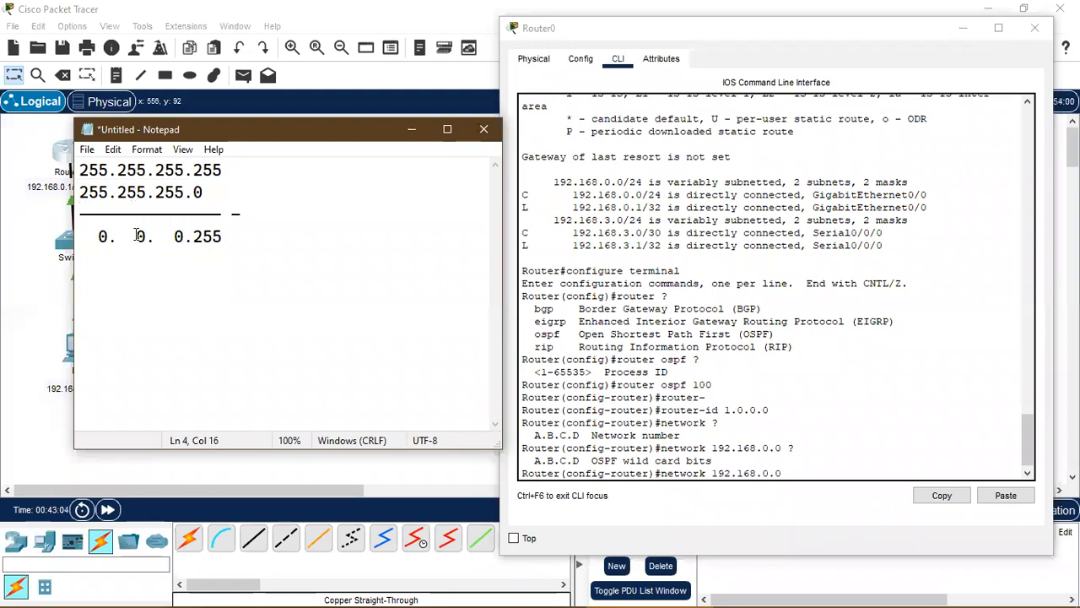
click(198, 193)
Label the subtraction result with an arrow and the text "wildcard bit"
click(346, 306)
text(--> )
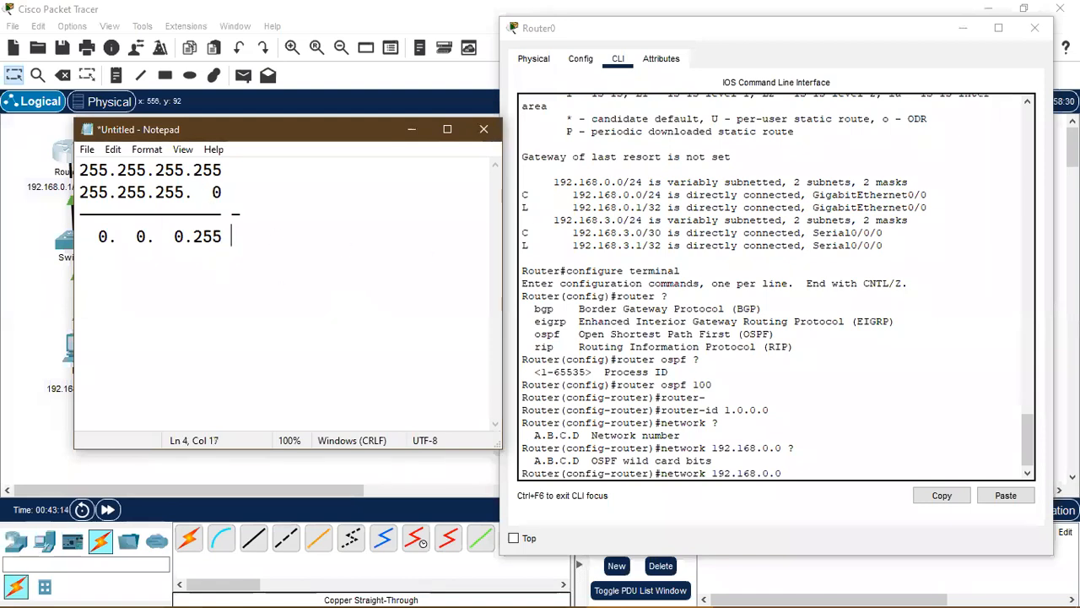
text(wi)
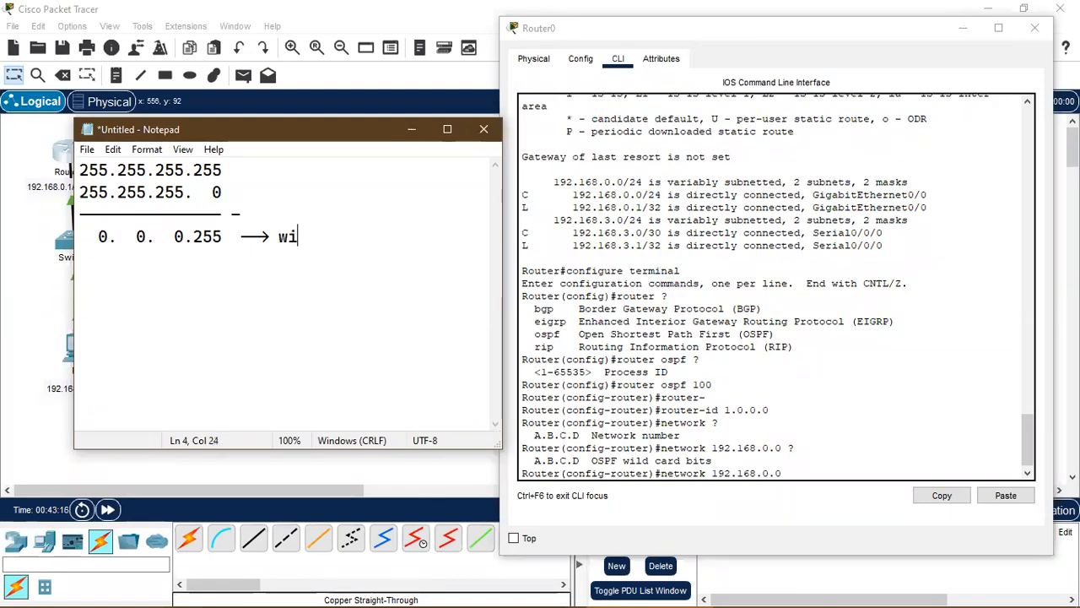
text(ldcard)
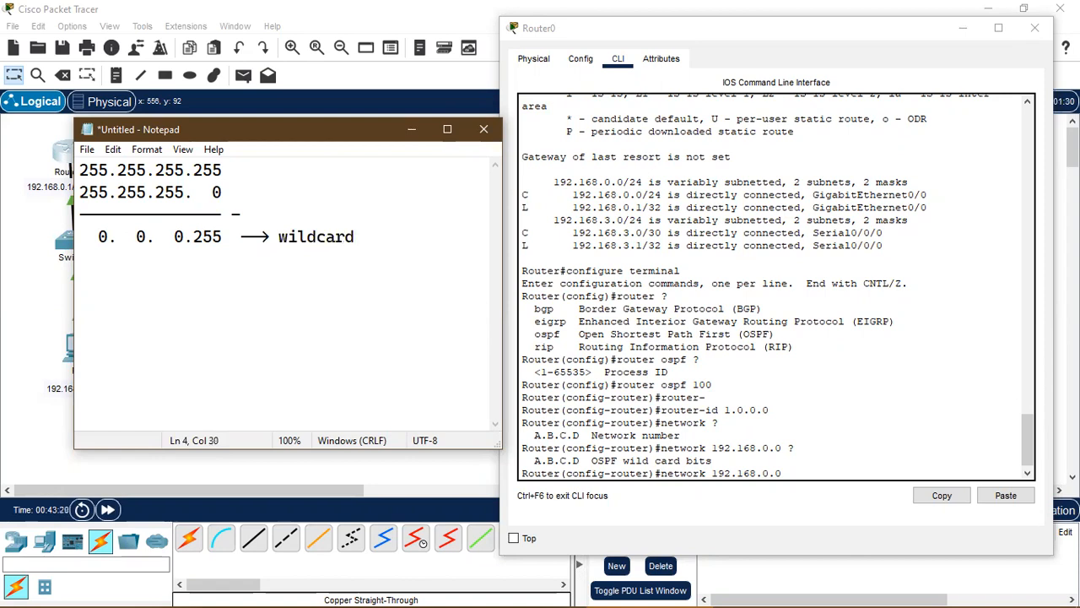
text( bo)
key(BackSpace)
text(it)
Complete Router0's OSPF statement for network 192.168.0.0 with wildcard 0.0.0.255 and area 0, consulting the help for the remaining arguments
click(797, 474)
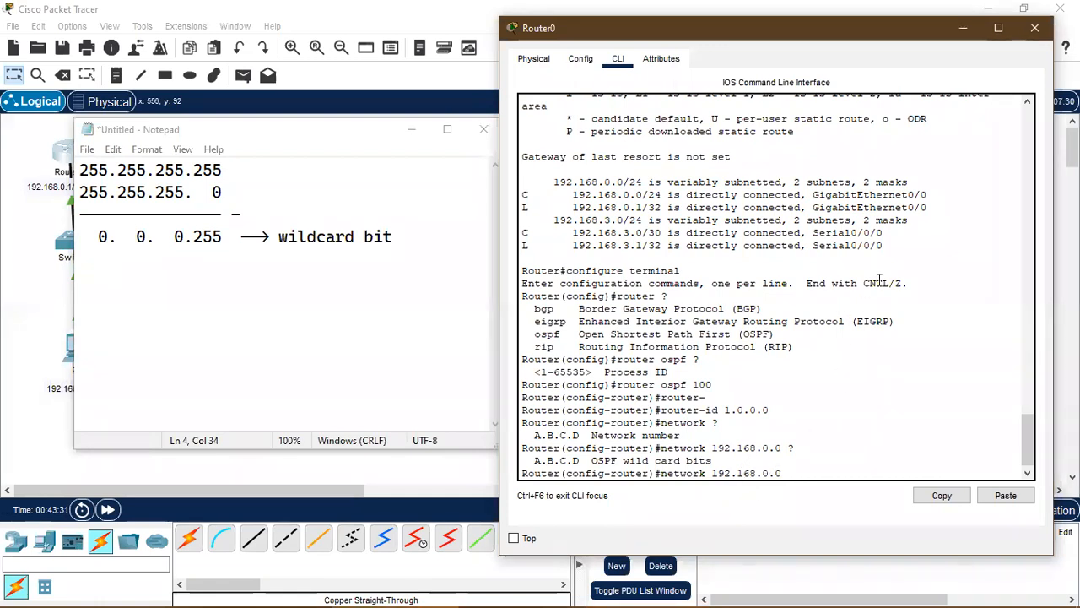
text(0.0.255)
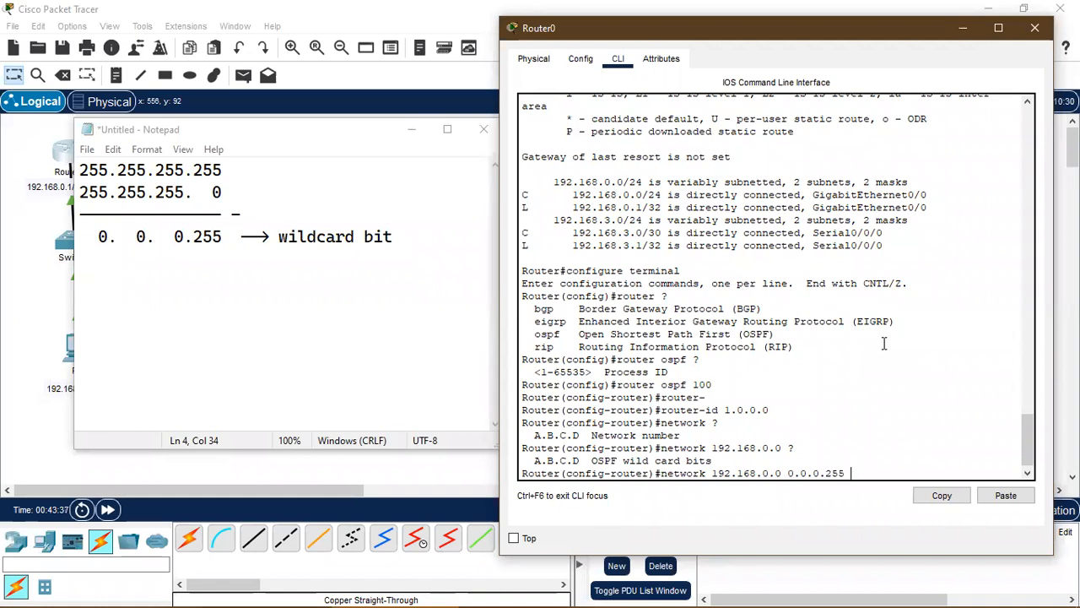
text( ?)
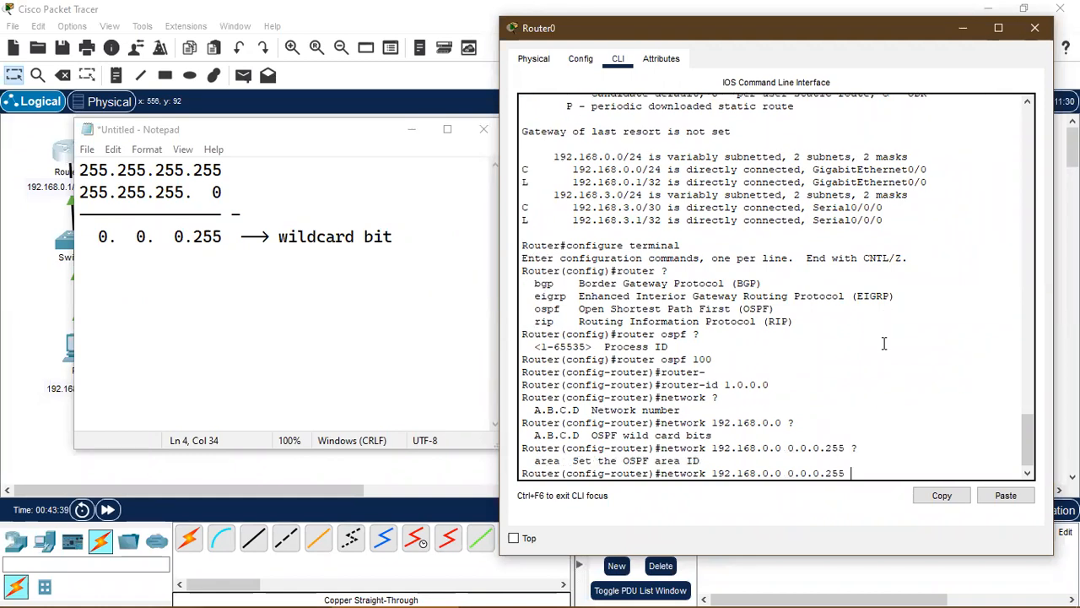
text(area)
text(?)
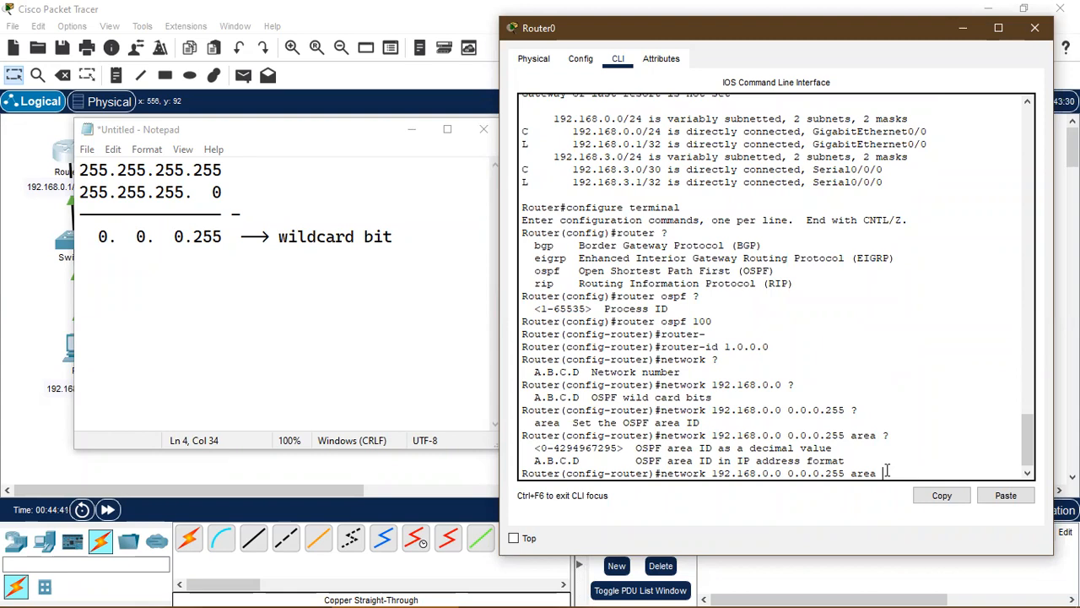
text(0)
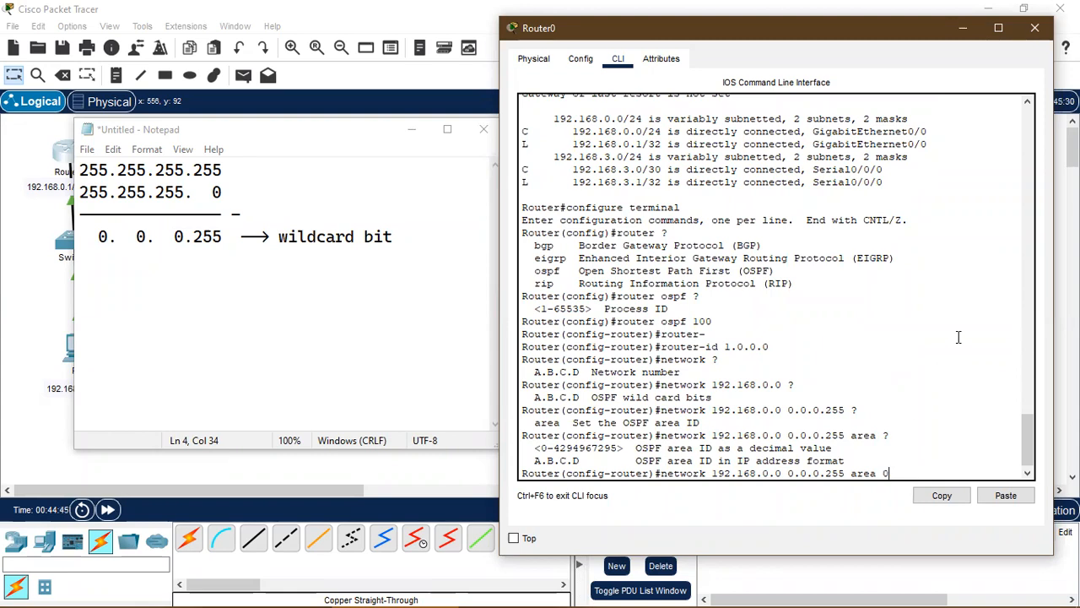
key(Return)
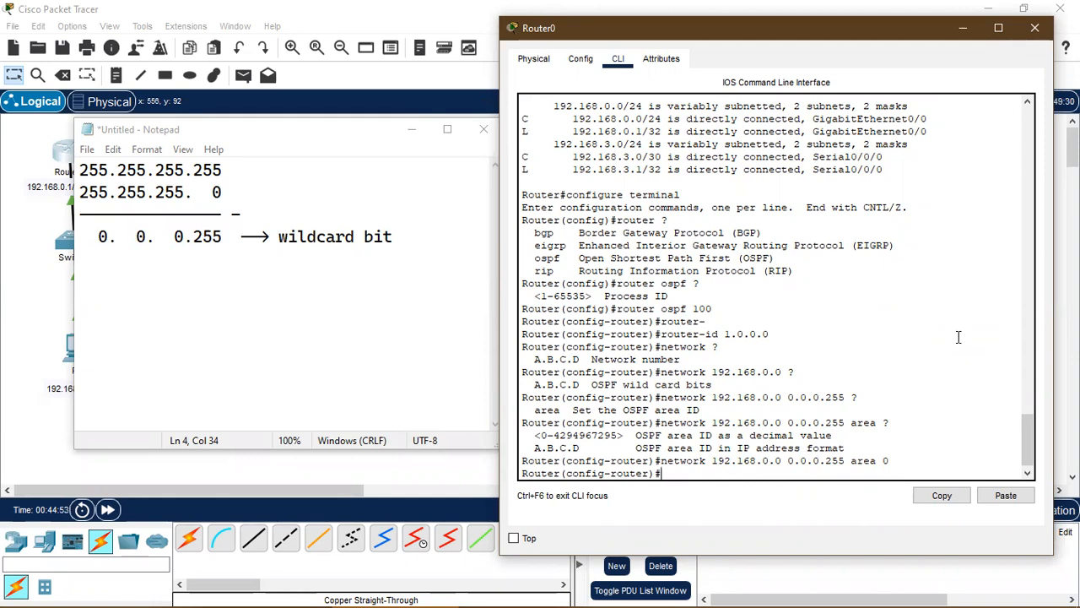
Begin a second OSPF network command on Router0 for 192.168.3.0, checking the address against the directly connected routes
text(network)
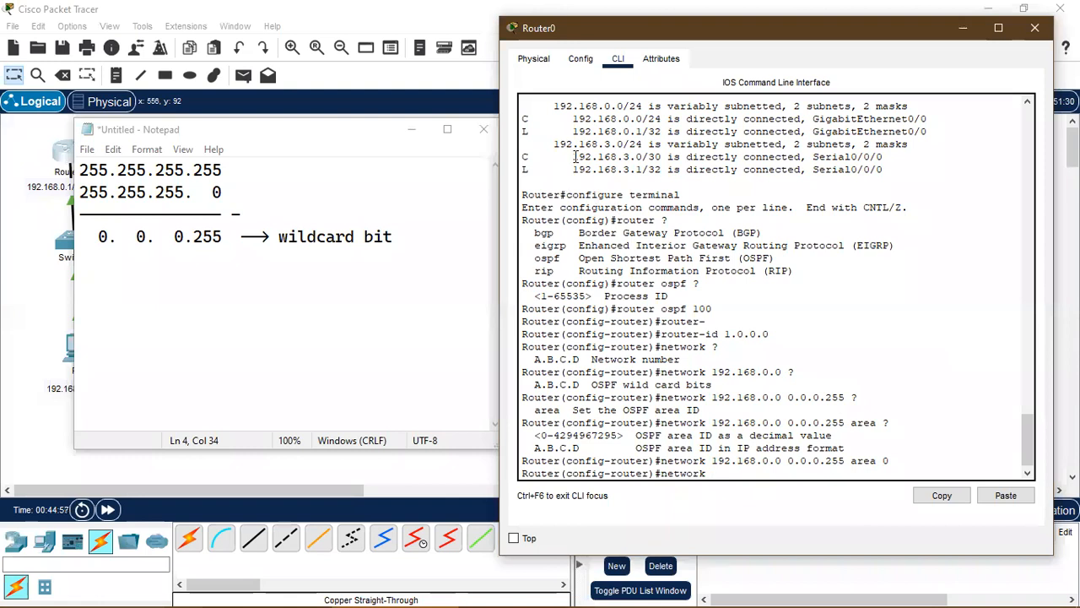
drag(573, 157, 641, 157)
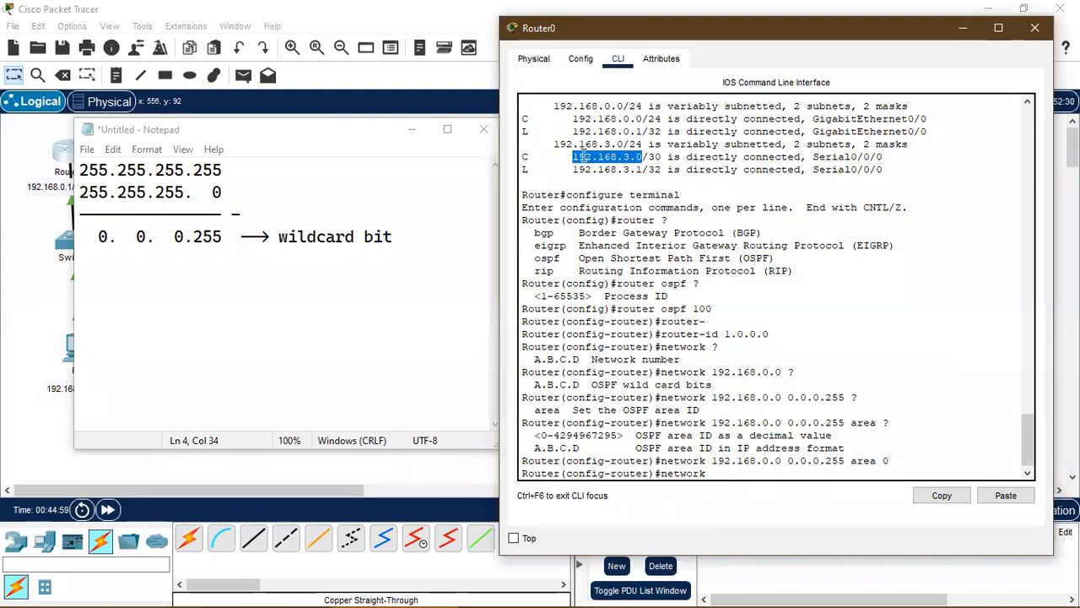
double_click(525, 157)
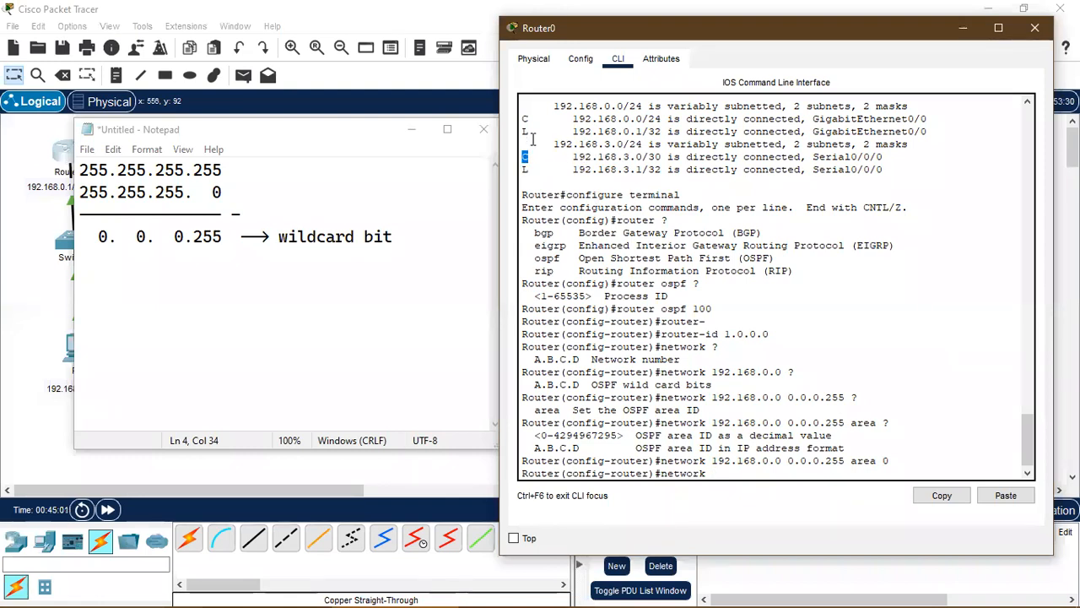
double_click(525, 119)
click(740, 475)
text(network 192.168.3.0)
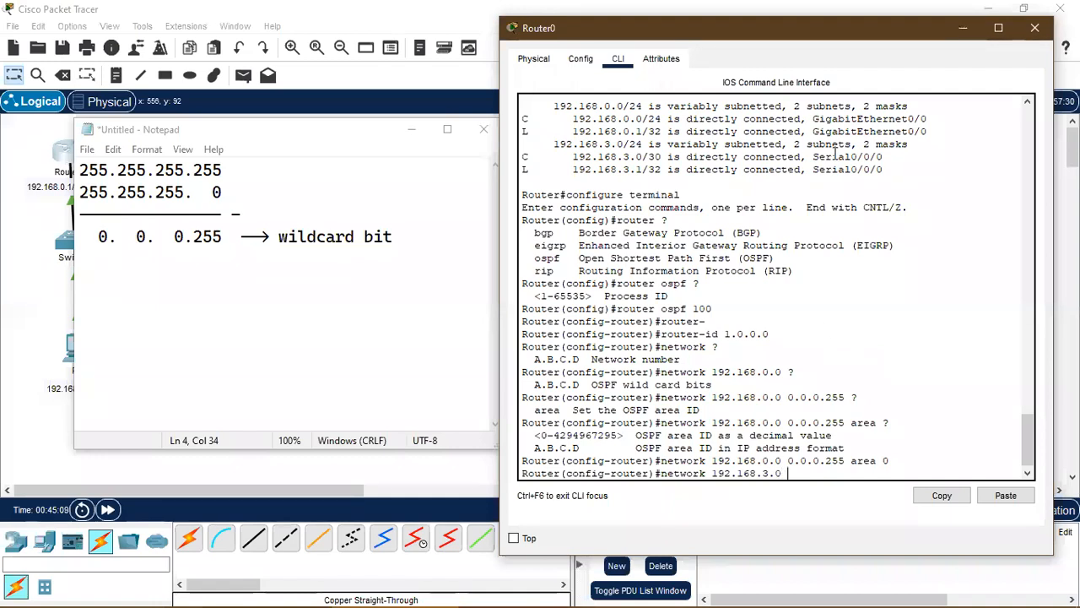
Rework the Notepad subtraction for the /30 network, setting the mask to 255.255.255.252 and the wildcard result to 0.0.0.3
double_click(656, 156)
click(433, 199)
key(BackSpace)
key(BackSpace)
text(252)
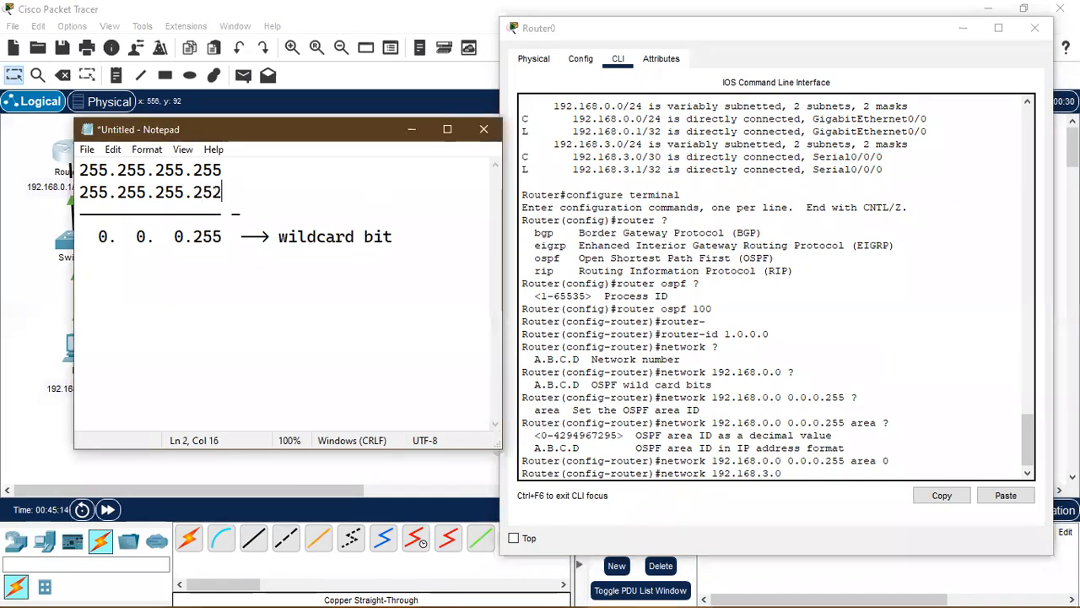
key(Down)
key(Down)
key(BackSpace)
key(BackSpace)
key(BackSpace)
text(3)
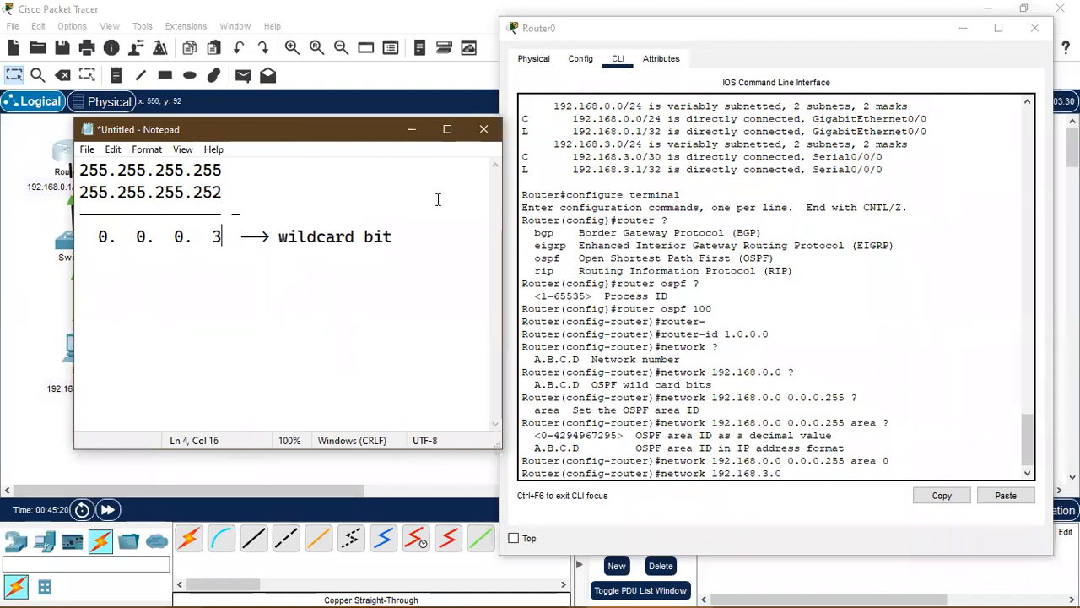
Complete Router0's OSPF statement for network 192.168.3.0 with wildcard 0.0.0.3 and area 0
click(791, 481)
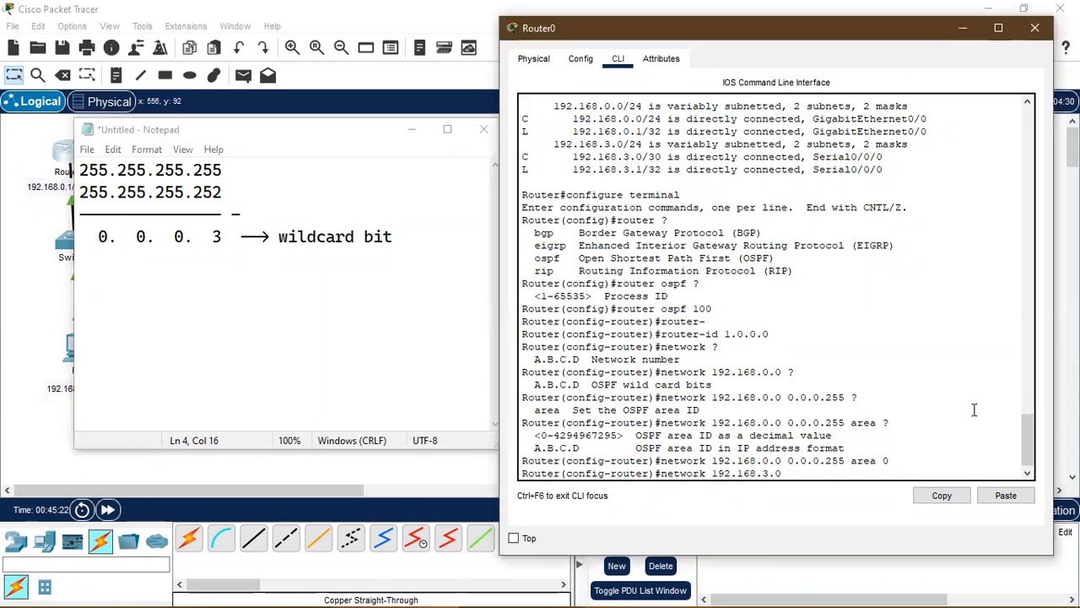
text(0.0.3 area 0)
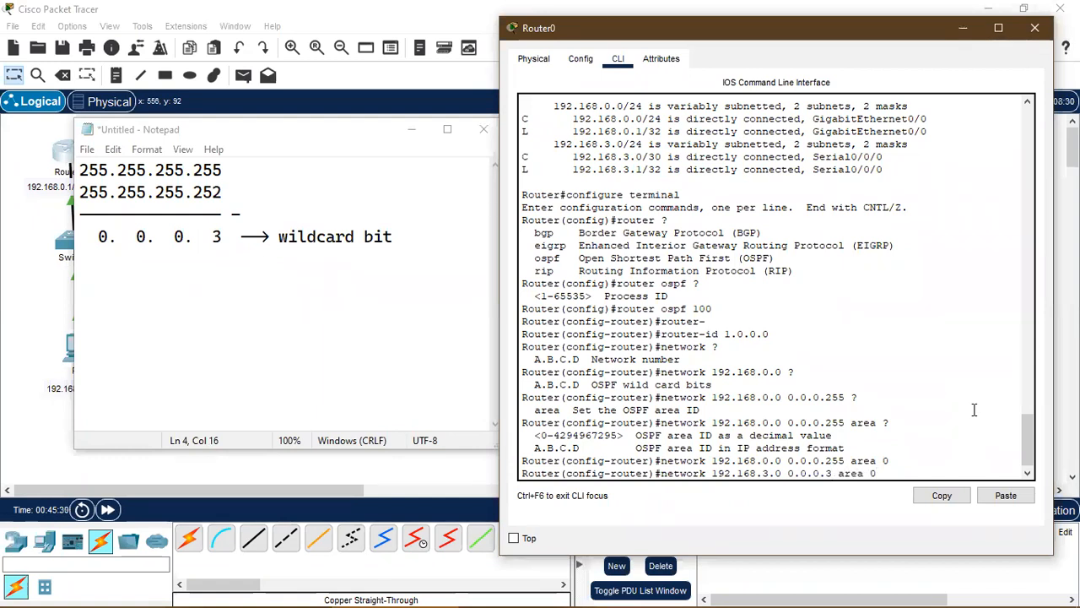
key(Return)
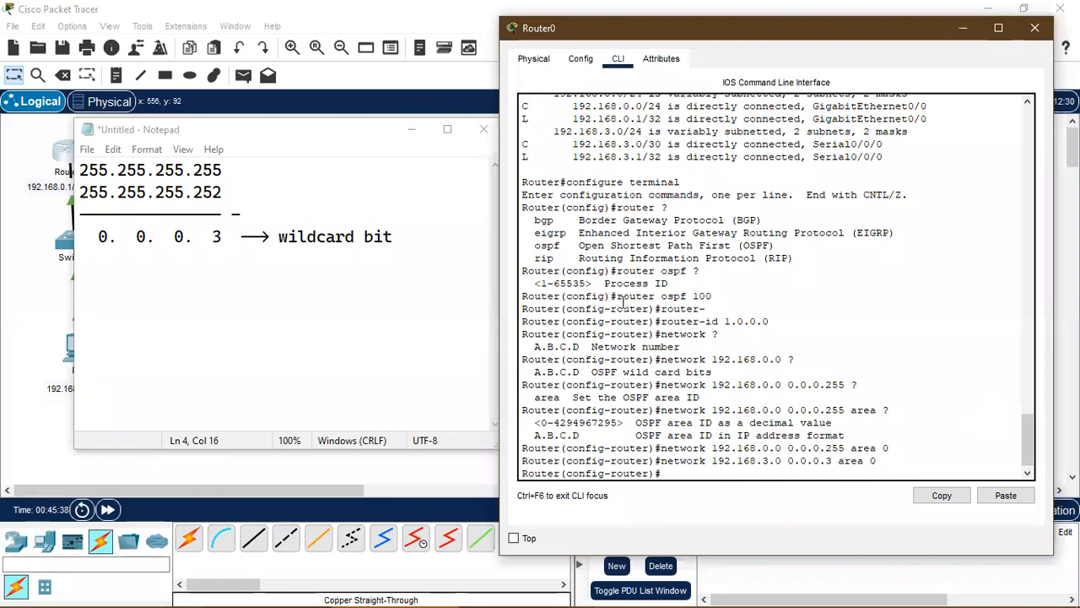
Review the OSPF commands entered on Router0: the process ID, the router ID and the two network statements
drag(617, 296, 712, 298)
click(679, 312)
drag(661, 322, 807, 322)
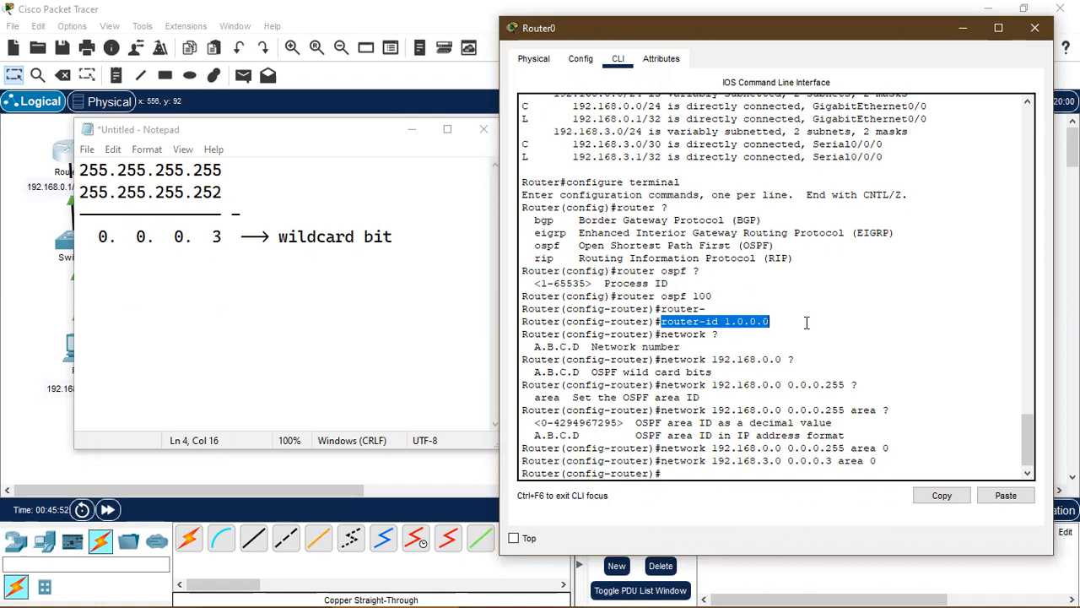
click(764, 324)
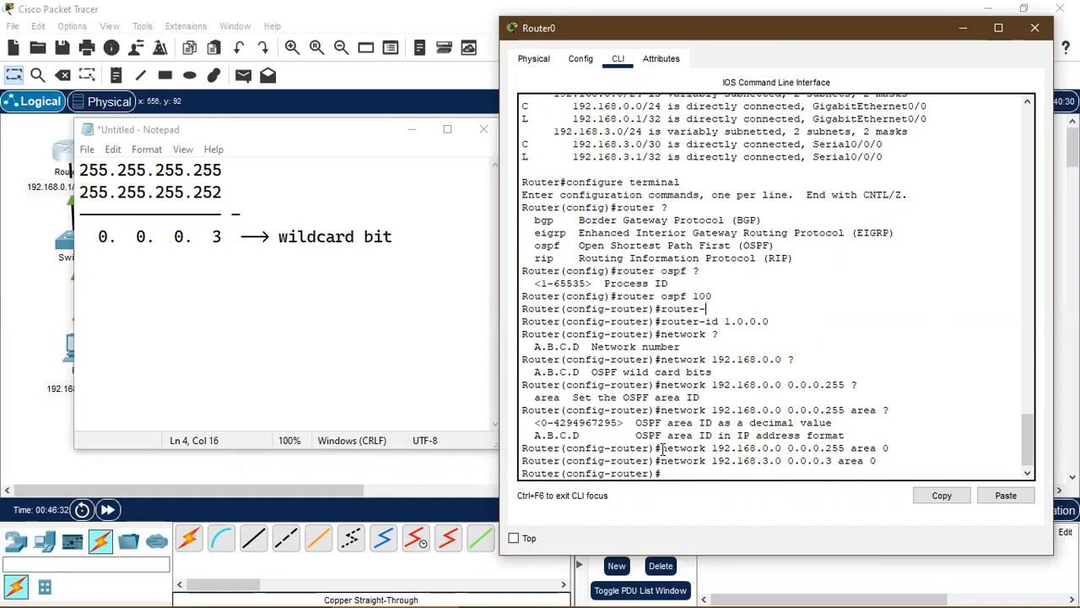
drag(662, 449, 891, 449)
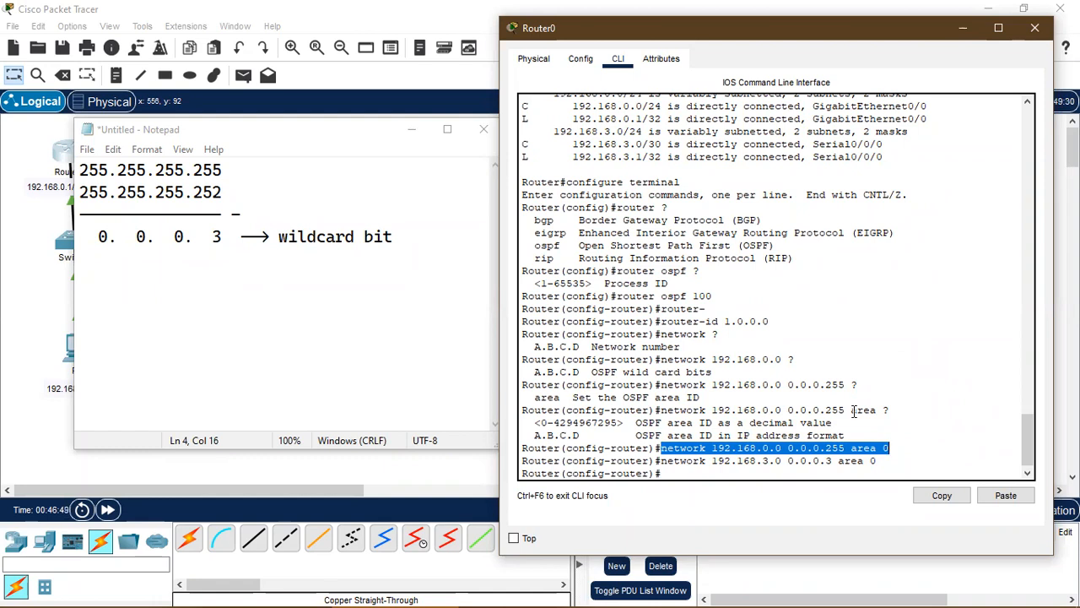
click(723, 455)
drag(711, 449, 783, 448)
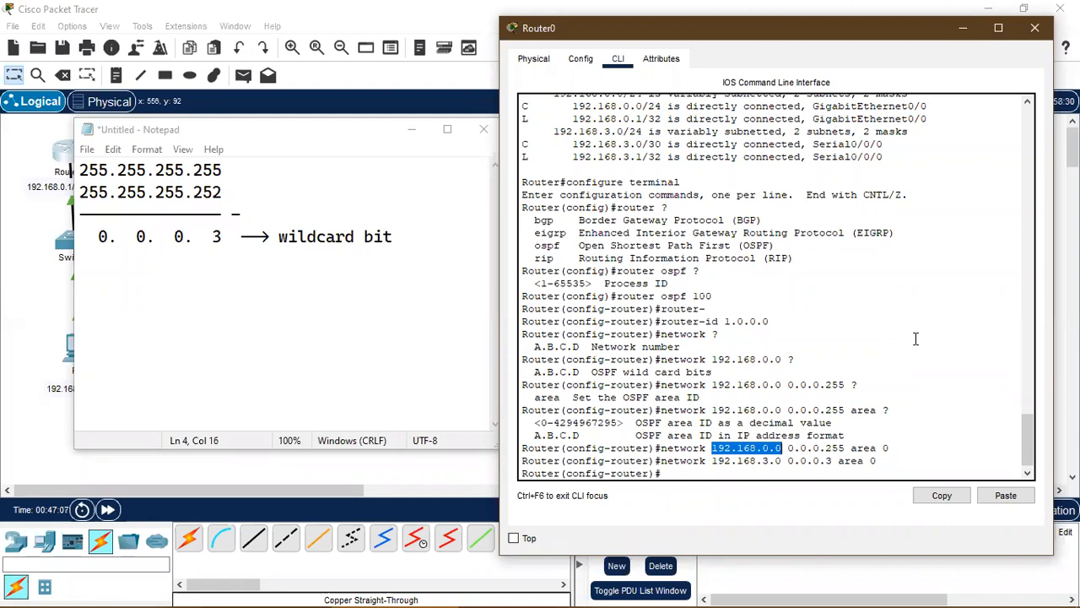
click(912, 404)
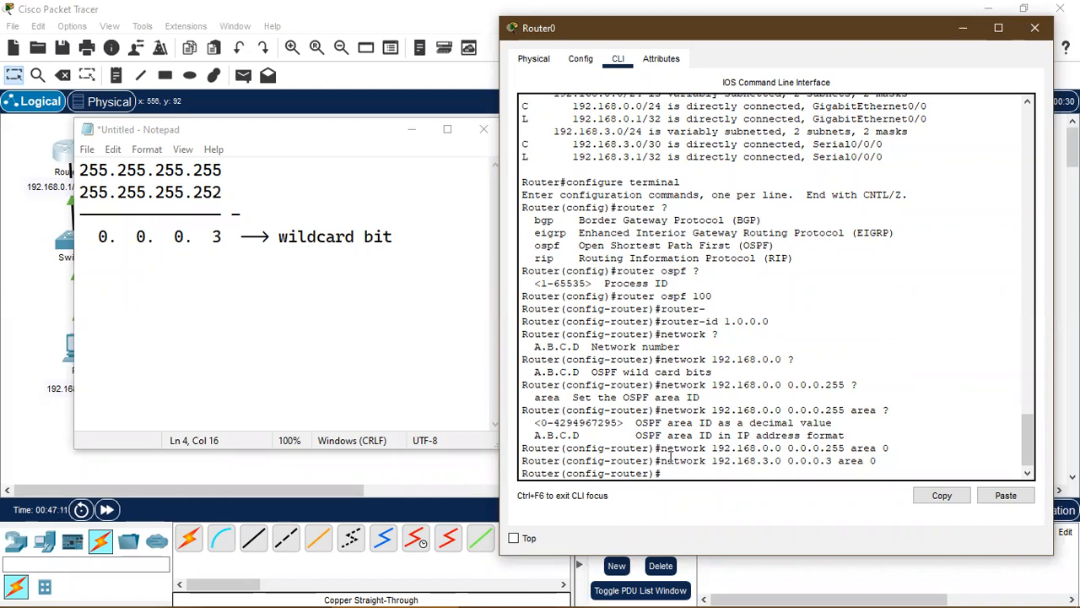
drag(661, 447, 897, 452)
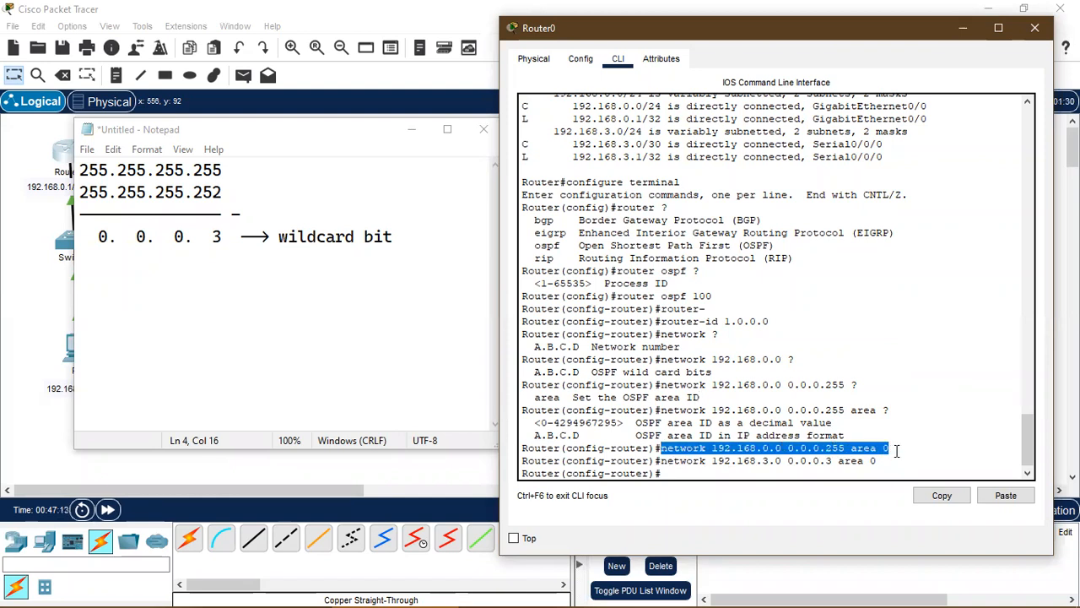
click(897, 451)
drag(661, 460, 888, 461)
click(888, 460)
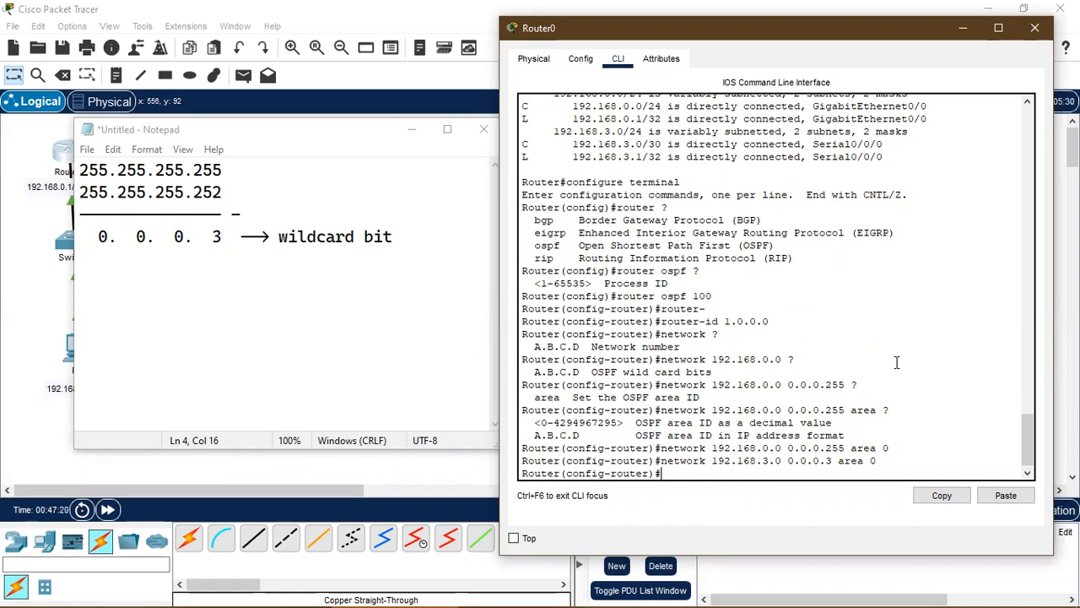
Leave configuration mode on Router0, display its IP routing table and close the router's window
text(end)
key(Return)
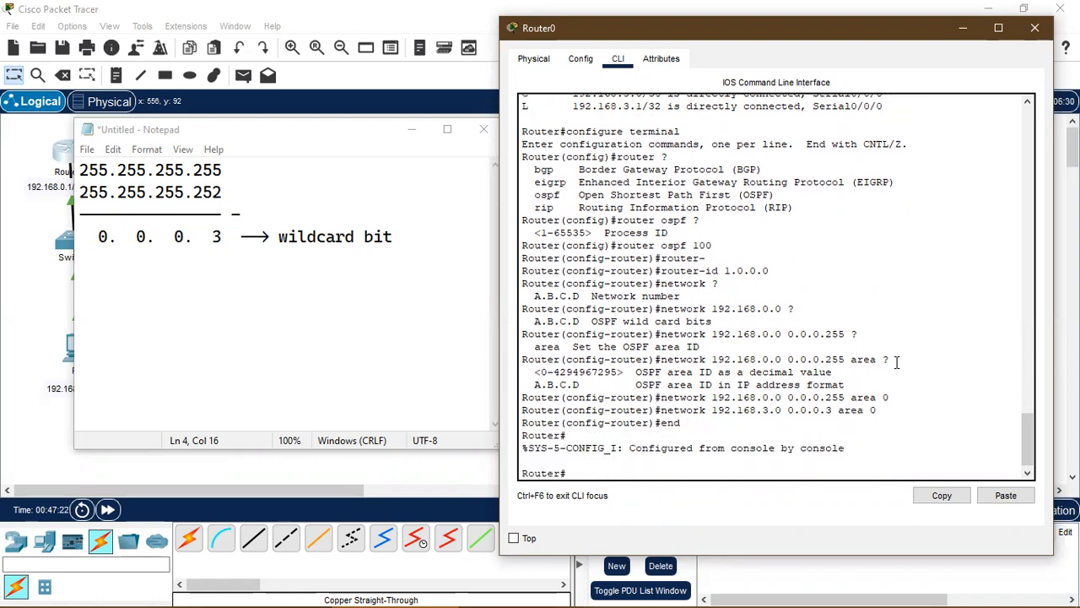
text(show ip route)
key(Return)
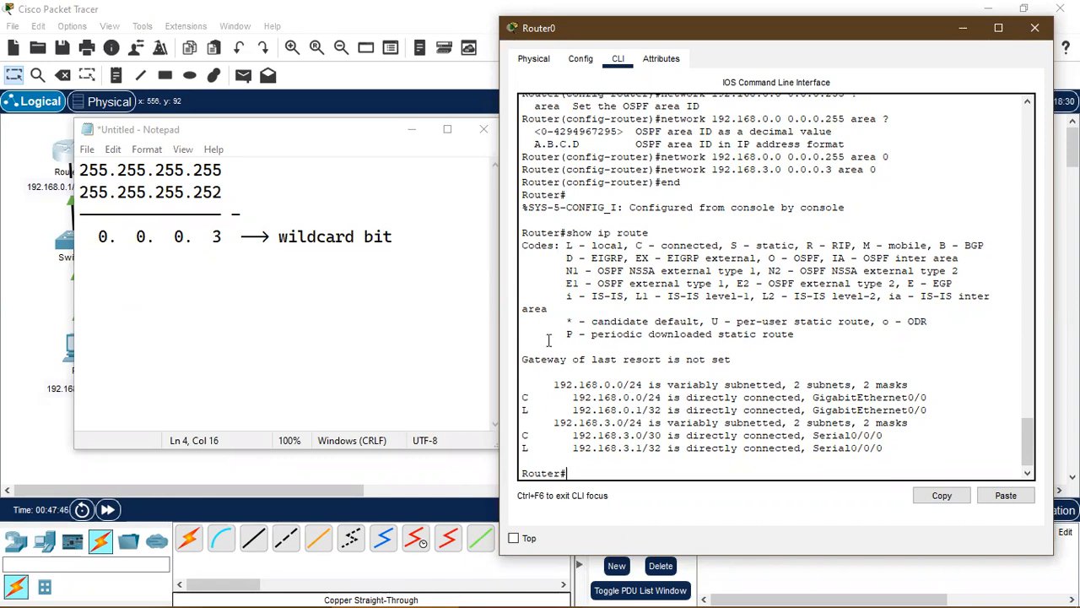
click(1037, 33)
click(807, 15)
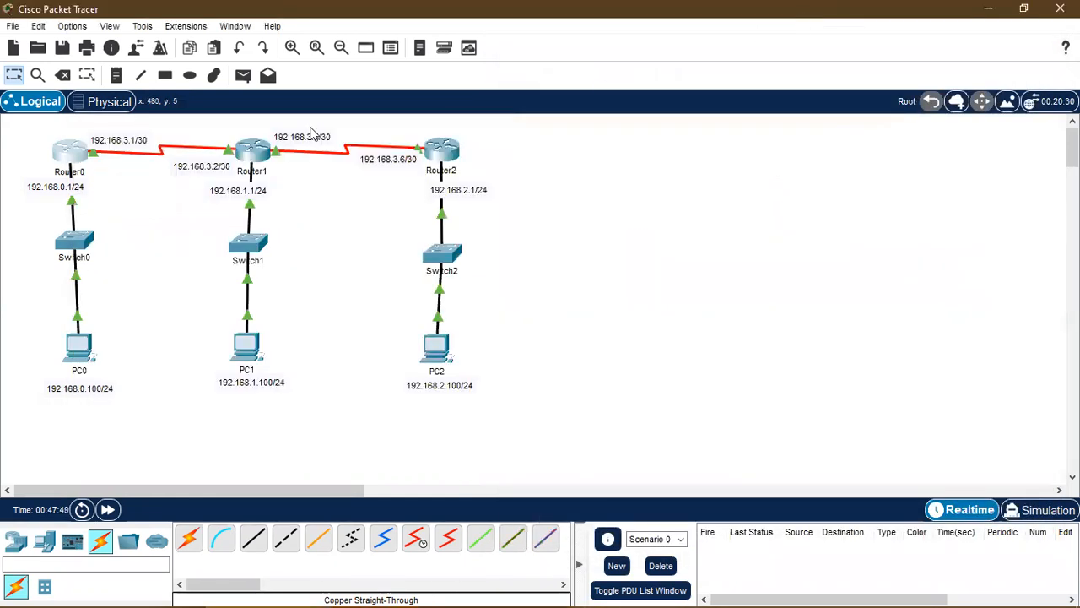
Enter privileged mode on Router1's command line and display the IP routing table to check its directly connected networks
click(253, 150)
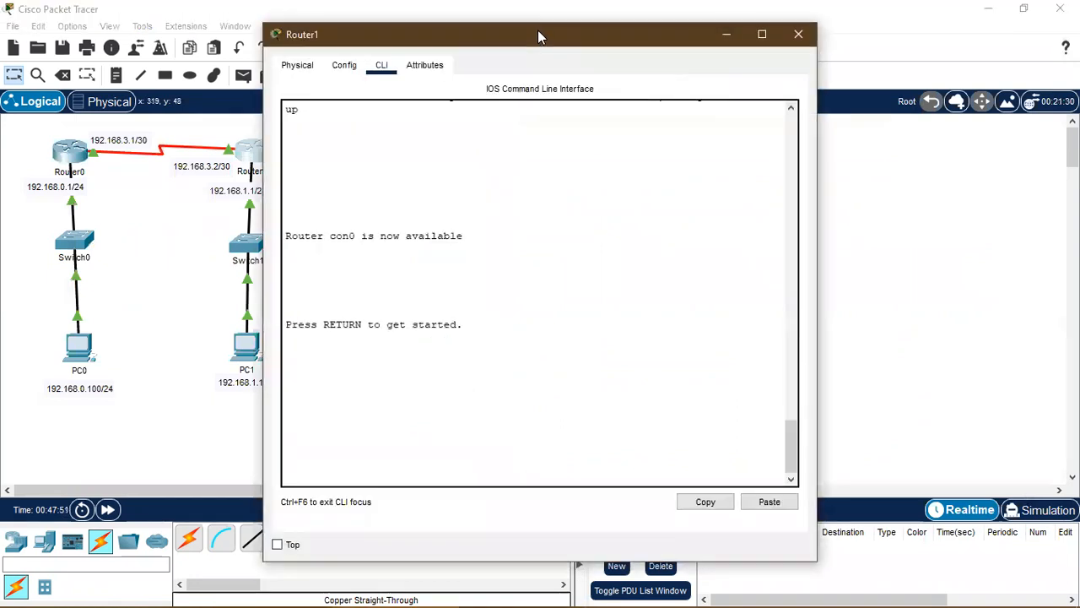
drag(537, 32, 754, 27)
key(Return)
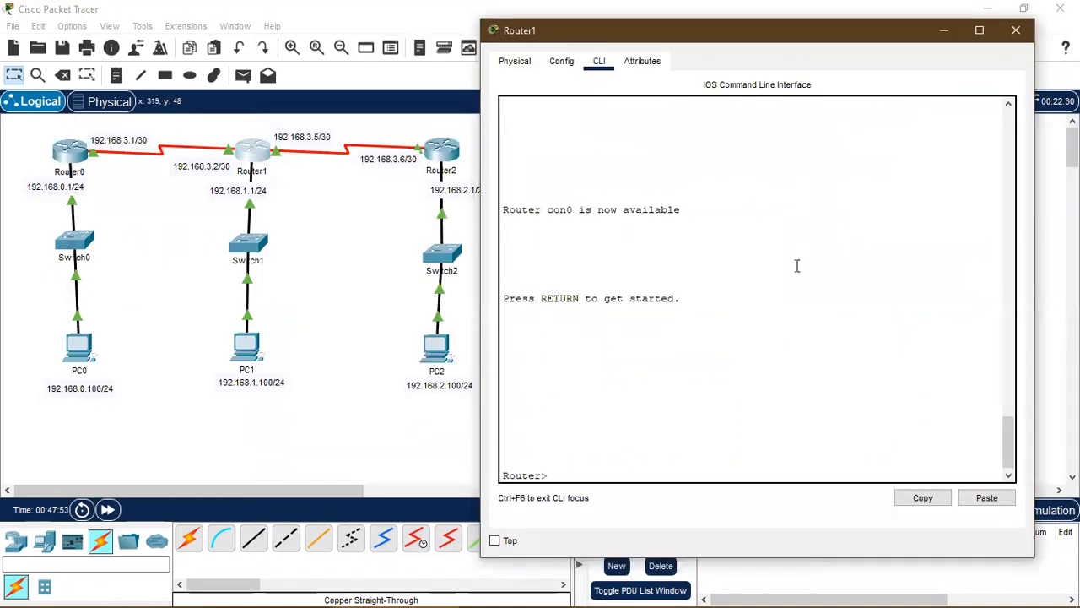
text(enable)
key(Return)
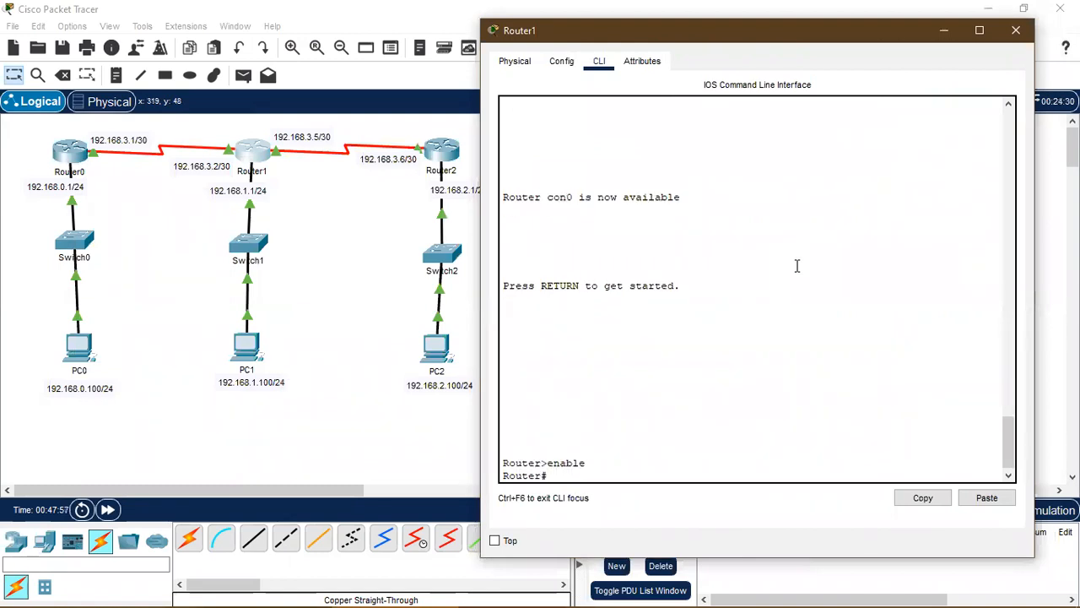
text(show ip route)
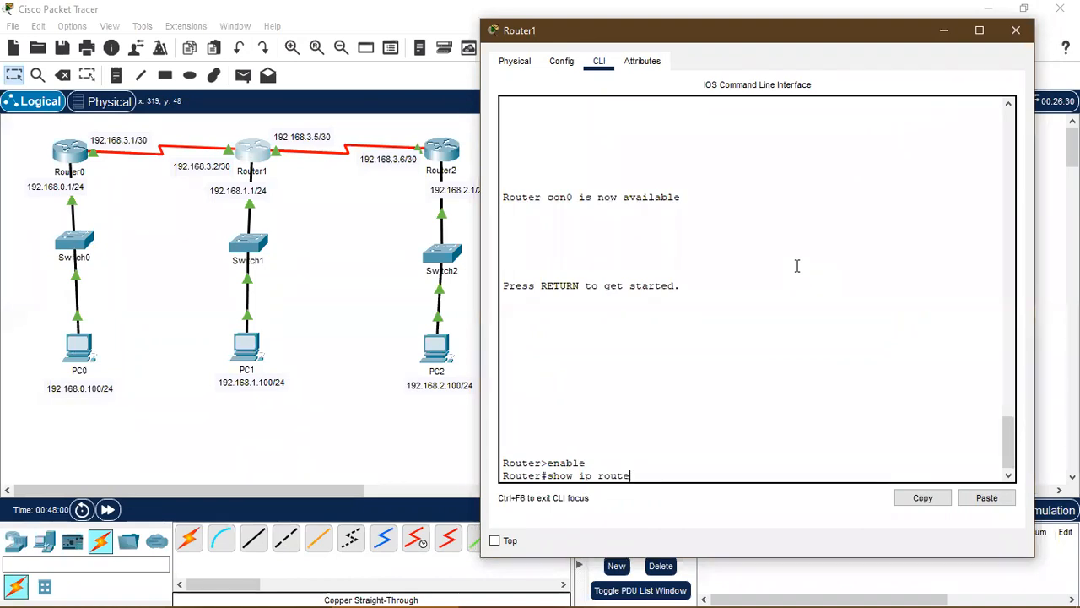
key(Return)
drag(505, 377, 516, 377)
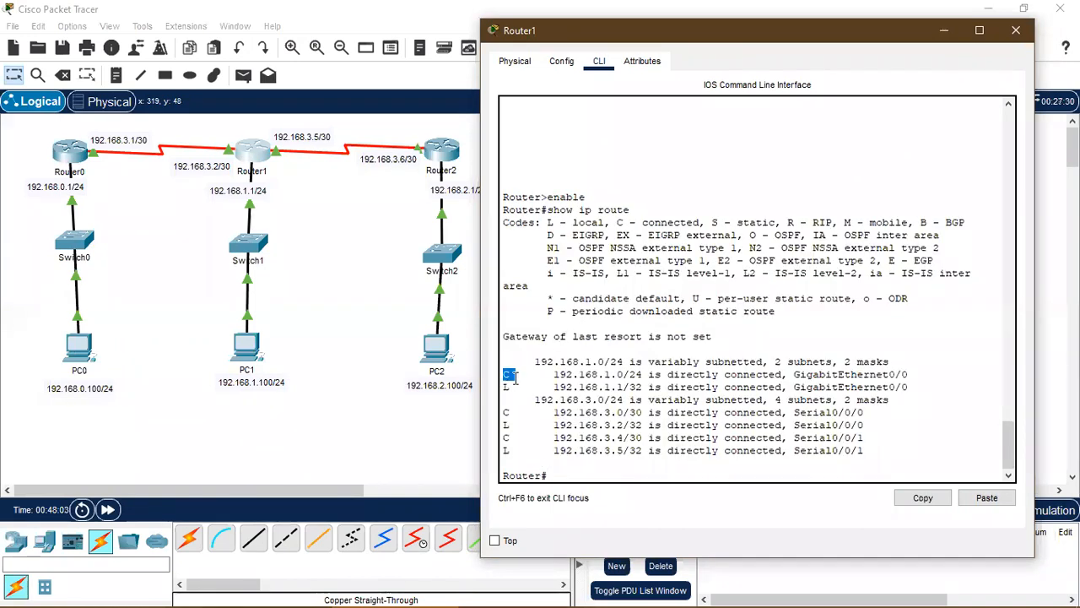
drag(504, 437, 510, 437)
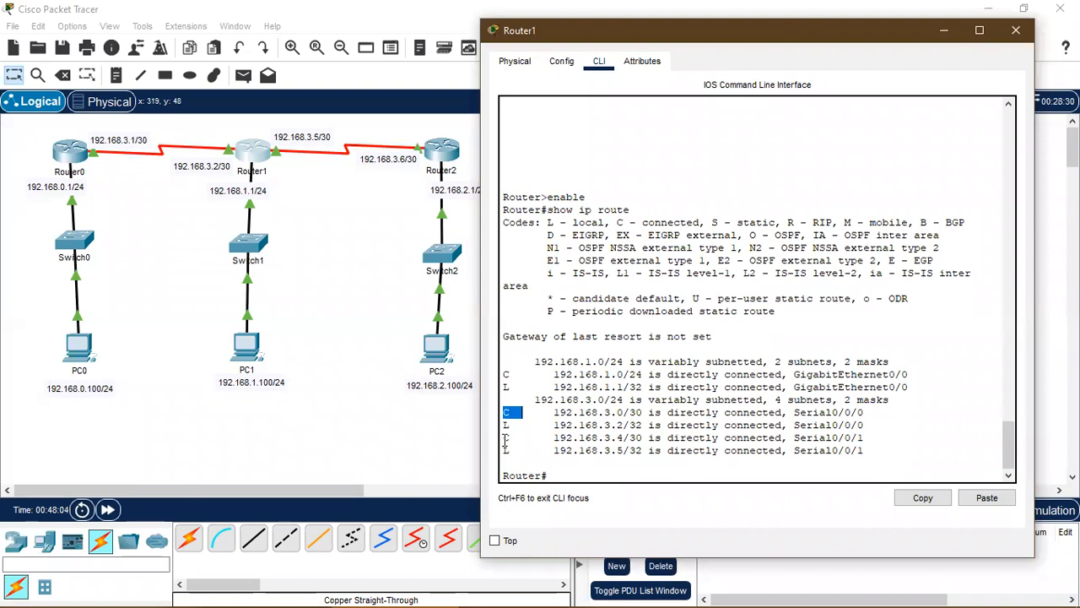
Enter global configuration mode on Router1 and start OSPF routing with process ID 100
click(593, 477)
text(configure te)
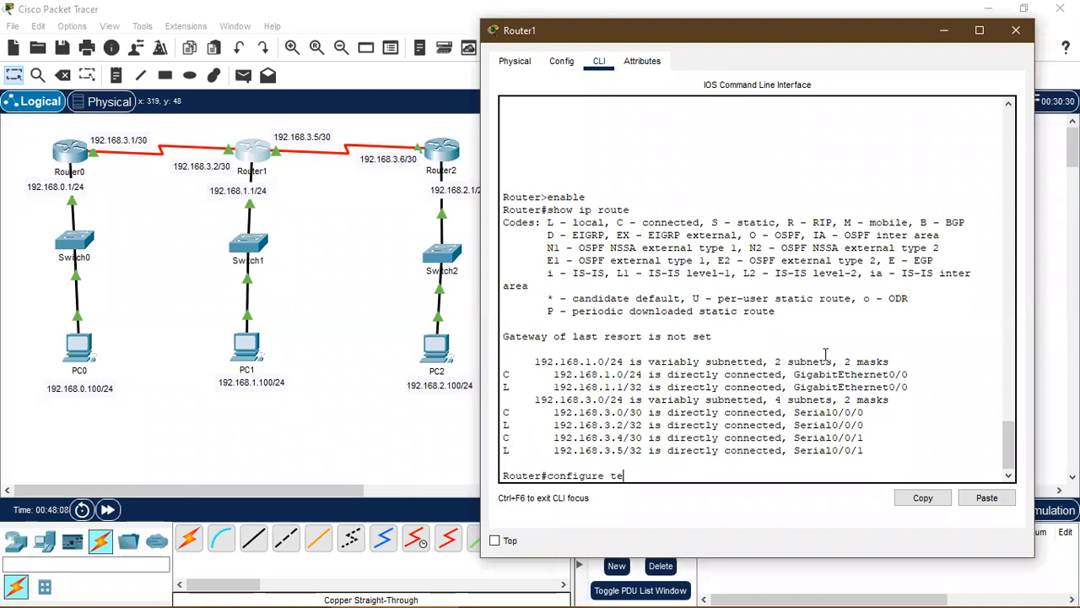
text(rminal)
key(Return)
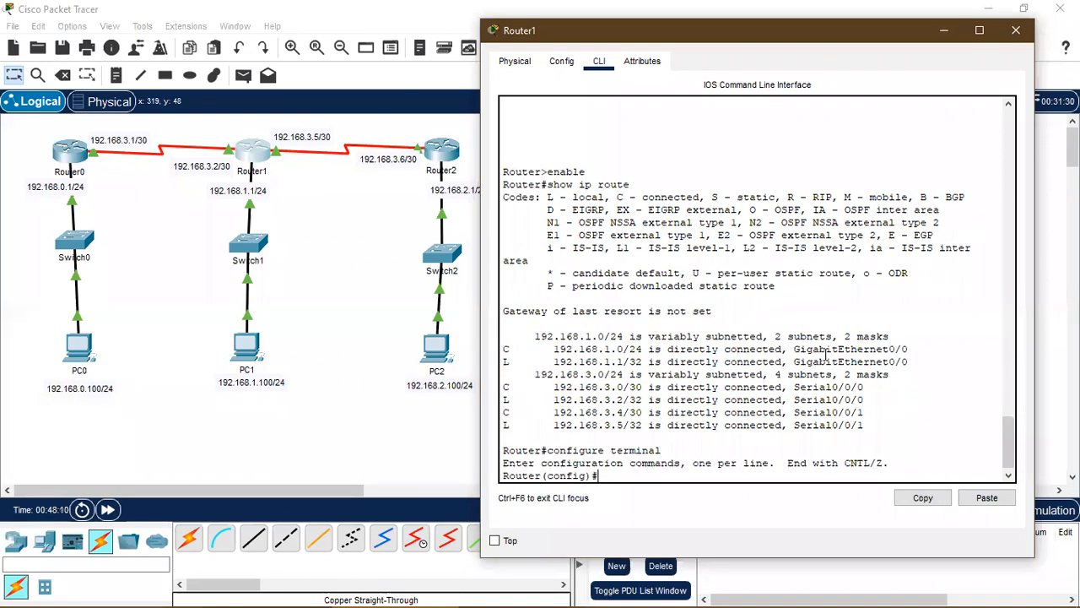
text(router ospf 100)
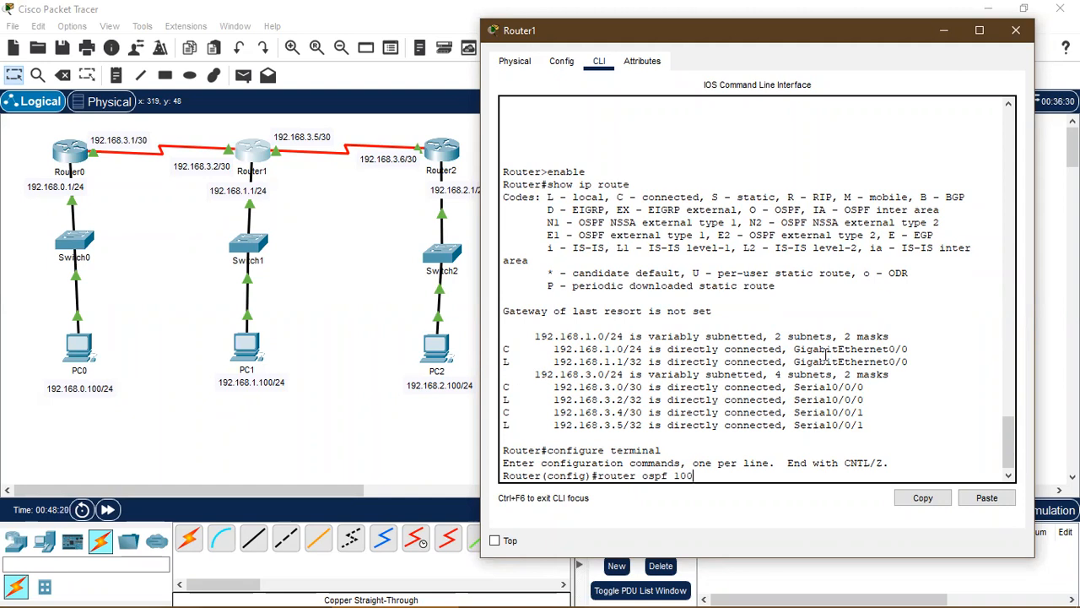
key(Return)
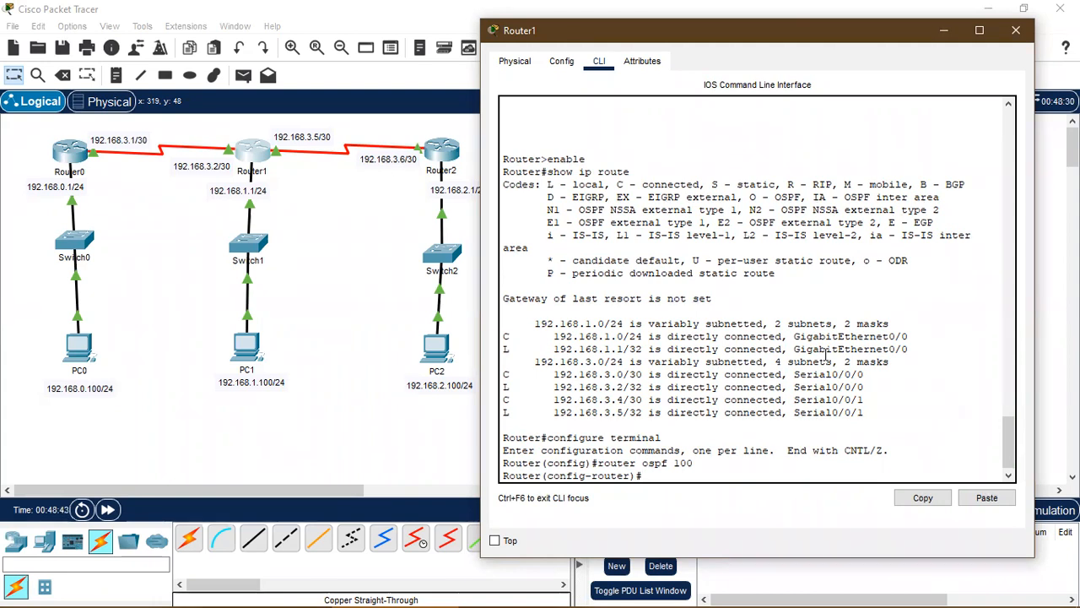
Set Router1's OSPF router ID to 1.0.0.1
text(router)
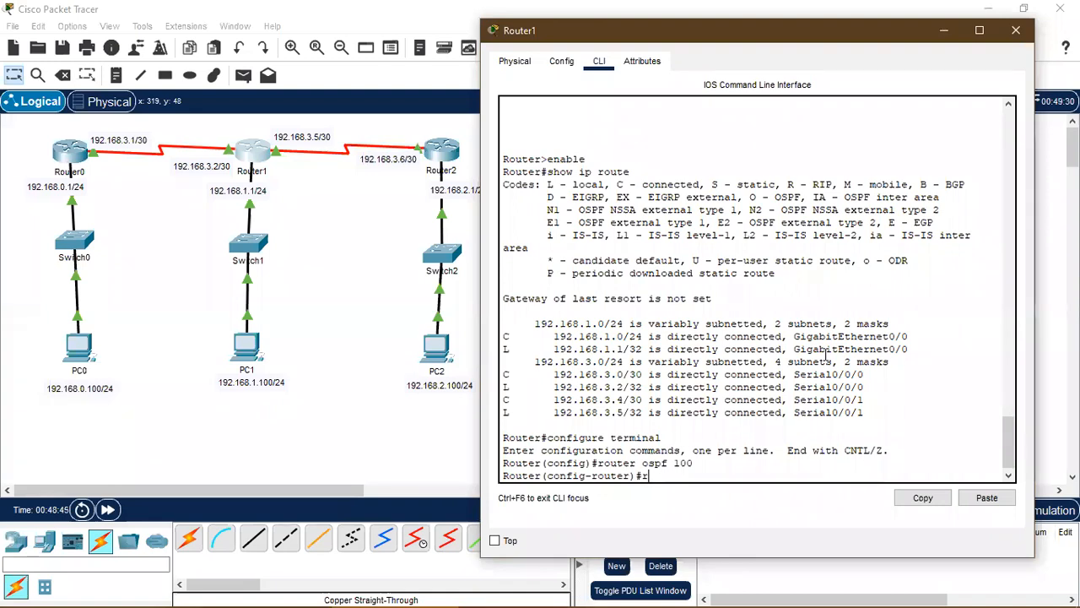
text(-)
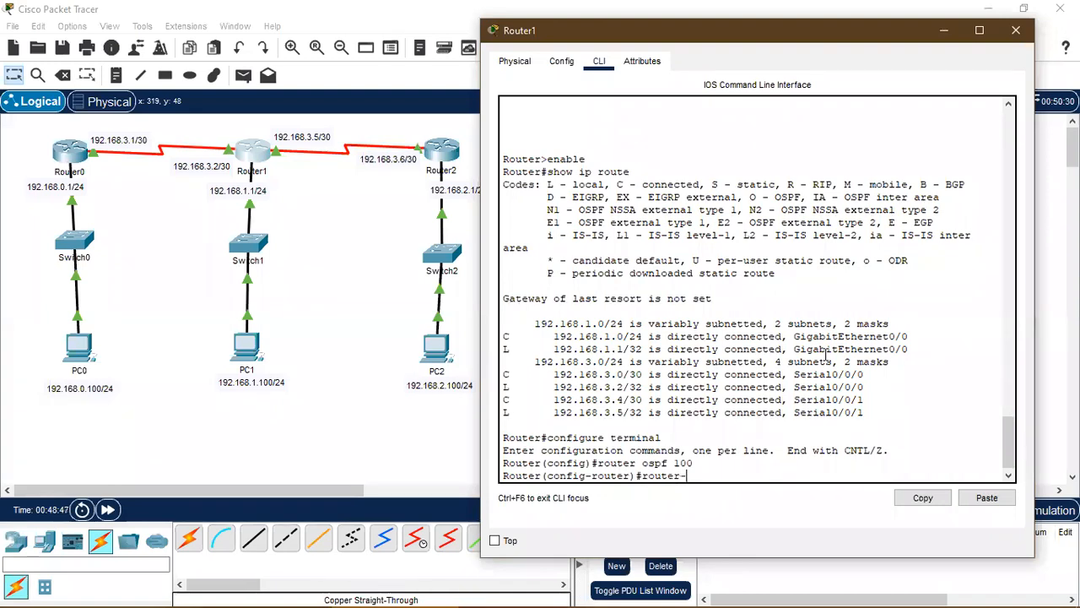
text(id 1.0.0.)
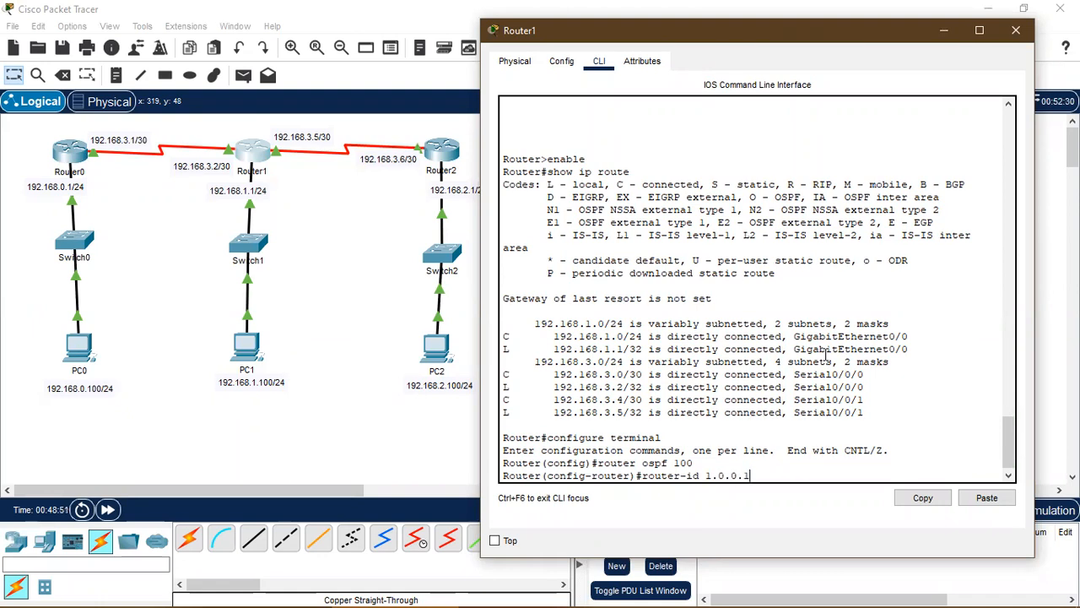
text(1)
key(Return)
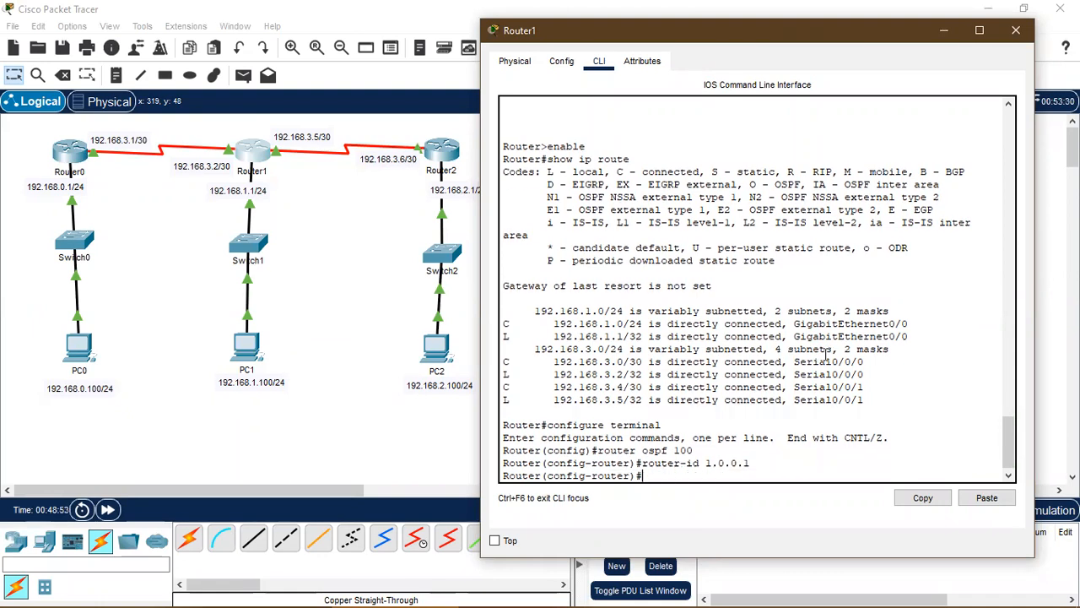
Add network 192.168.1.0 with wildcard 0.0.0.255 in area 0 to Router1's OSPF process
text(network 192.168.1.0)
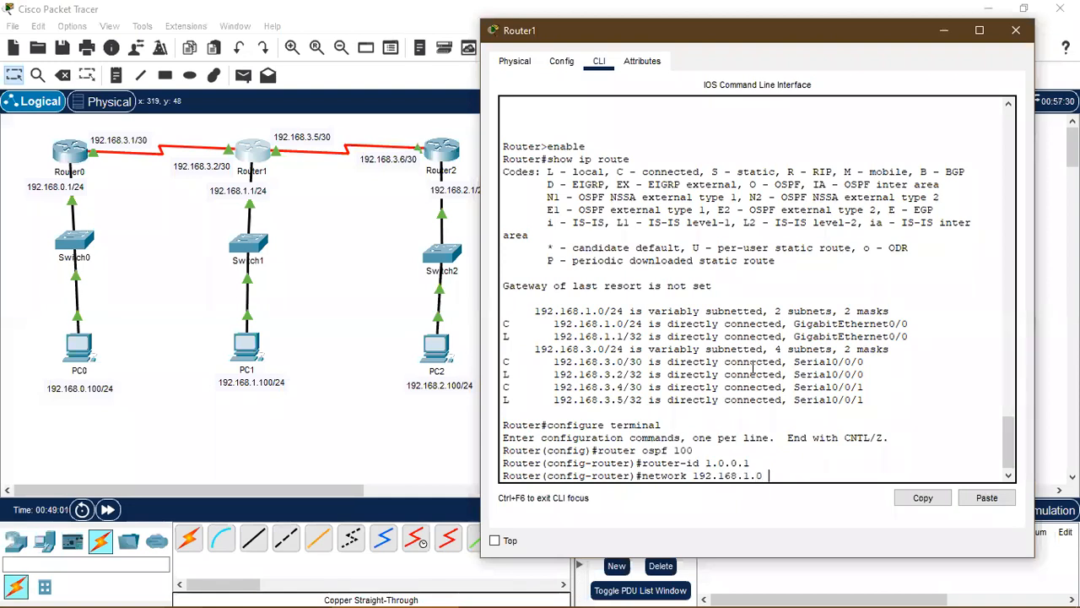
text( 0.0.0.255)
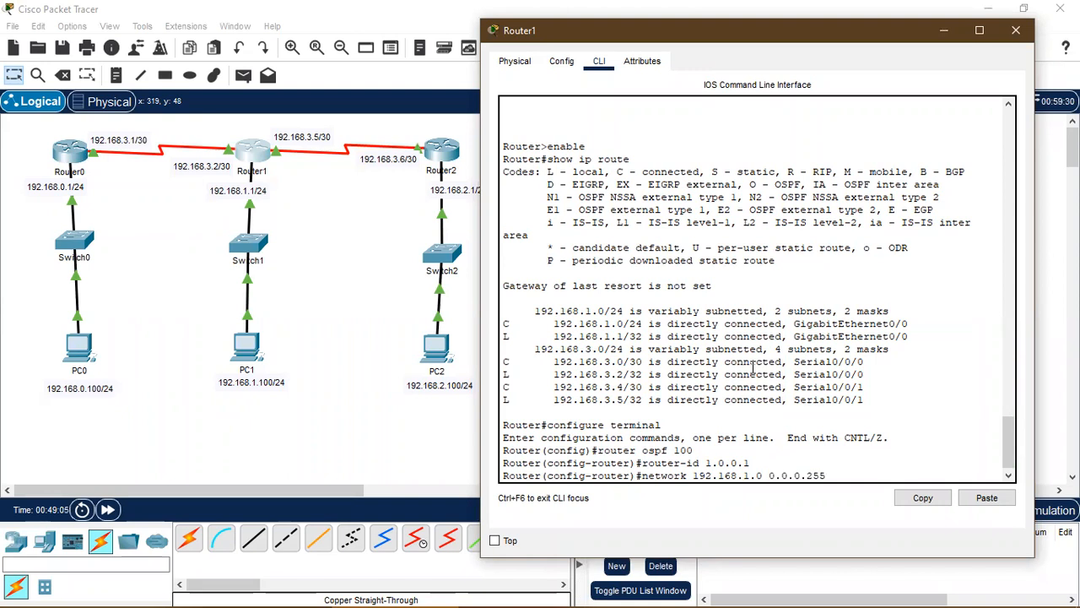
text( area 0)
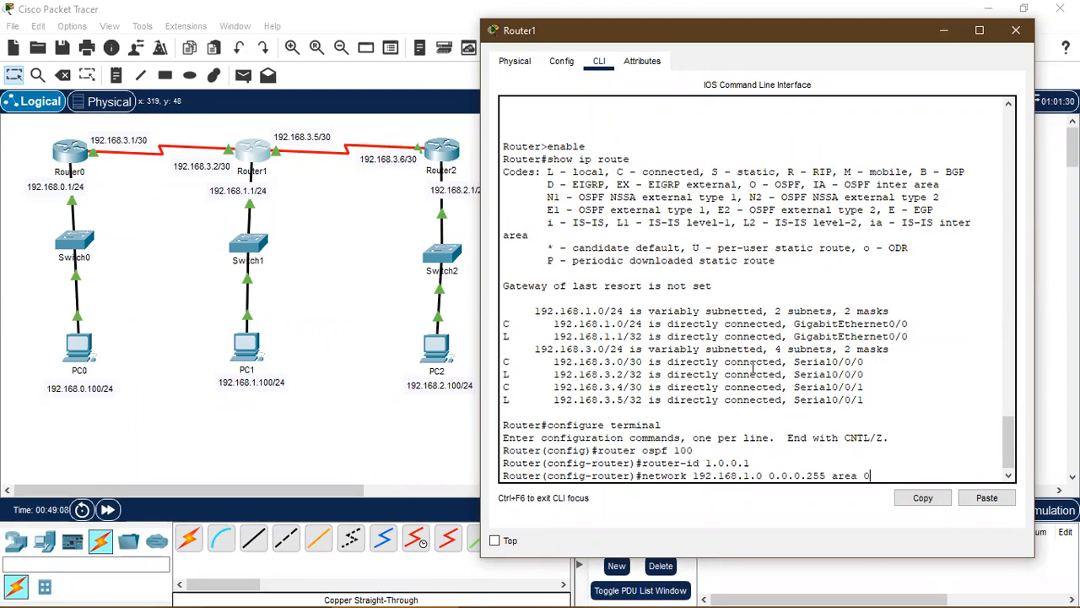
key(Return)
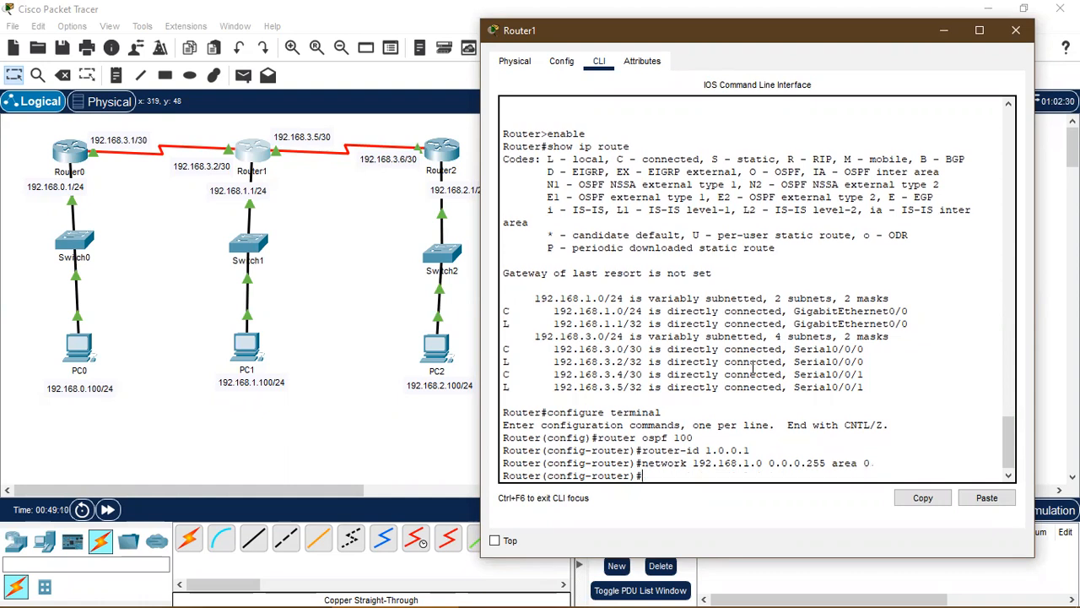
Add network 192.168.3.0 with wildcard 0.0.0.255 in area 0 to Router1's OSPF process
text(network)
drag(554, 349, 625, 348)
click(625, 349)
text(192)
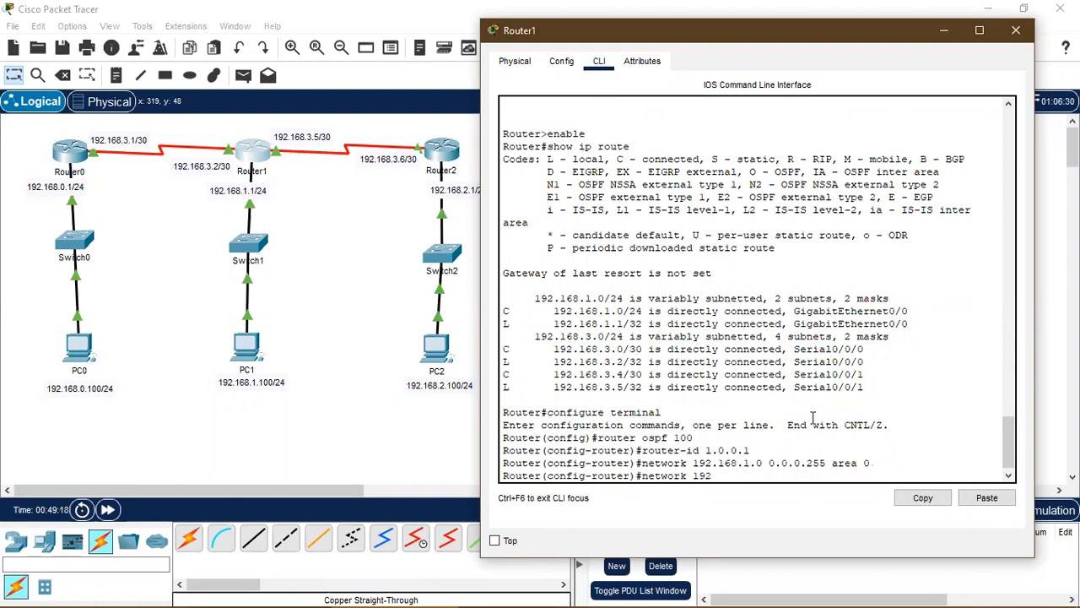
text(.168.3.0 0.0.0.255 area 0)
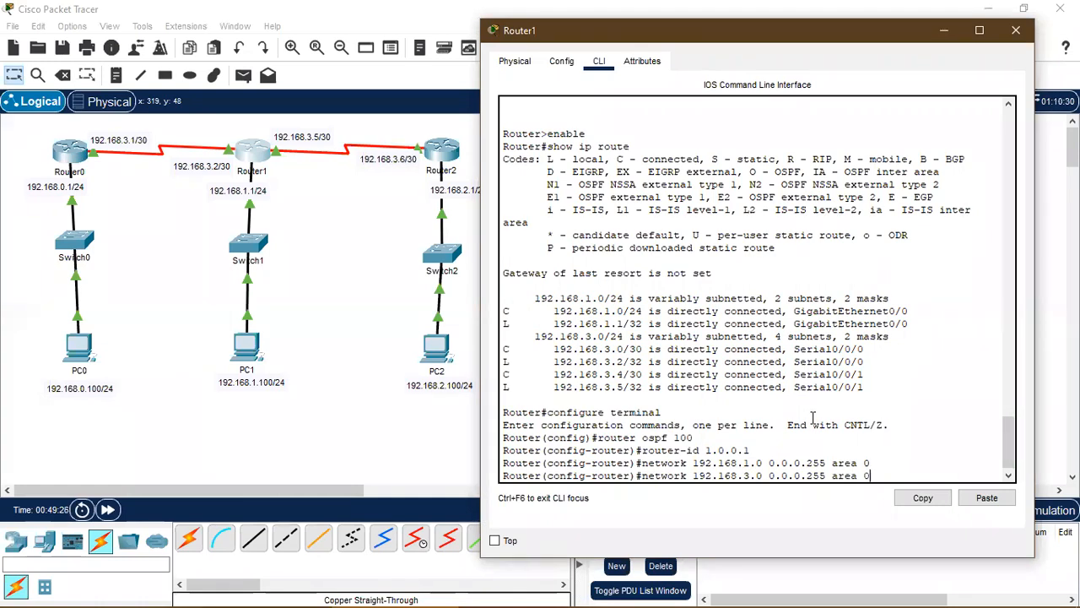
key(Return)
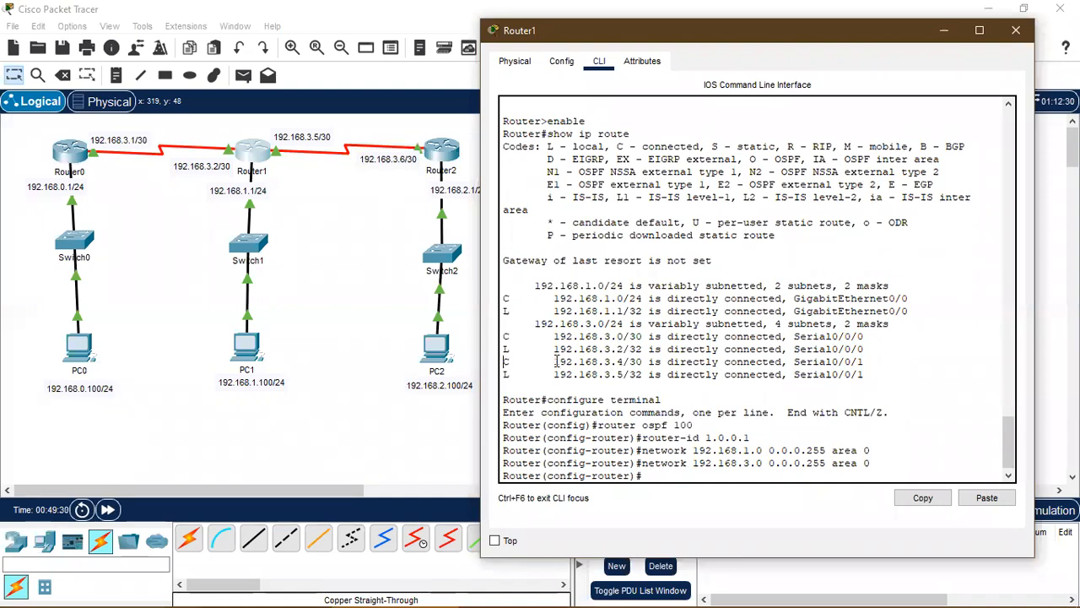
Examine the network connected on Router1's Serial0/0/1, plus the neighbor ID and interface in the OSPF adjacency message
drag(591, 368, 616, 360)
click(615, 360)
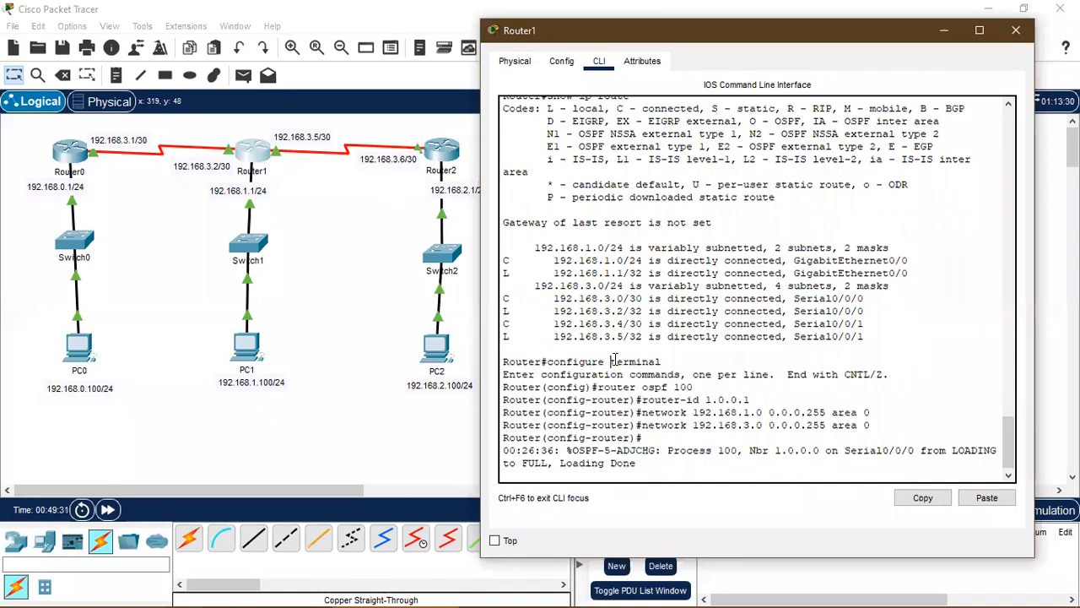
drag(553, 324, 625, 324)
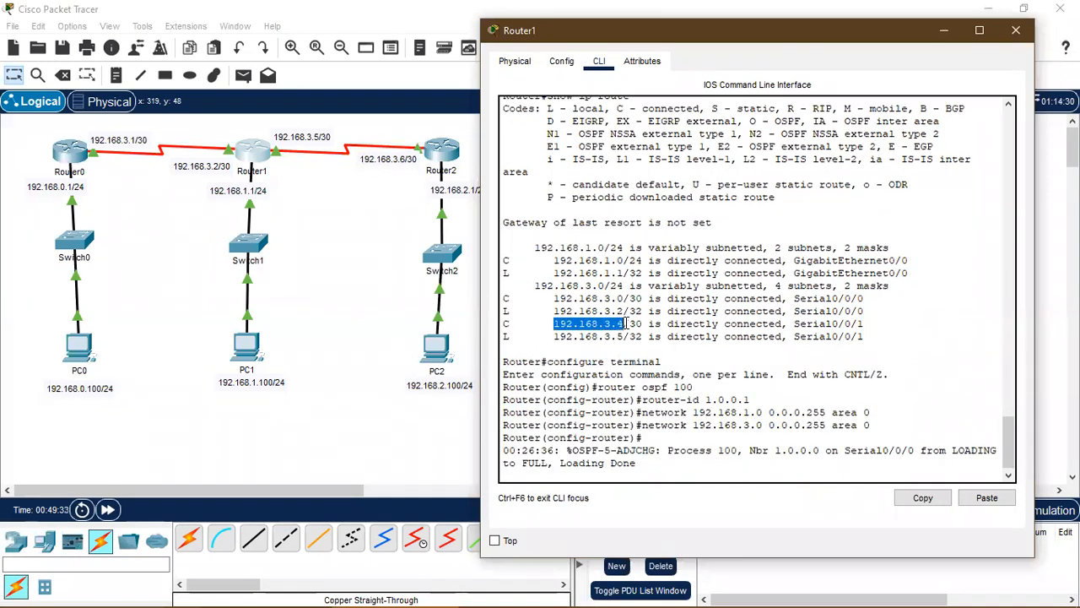
click(625, 324)
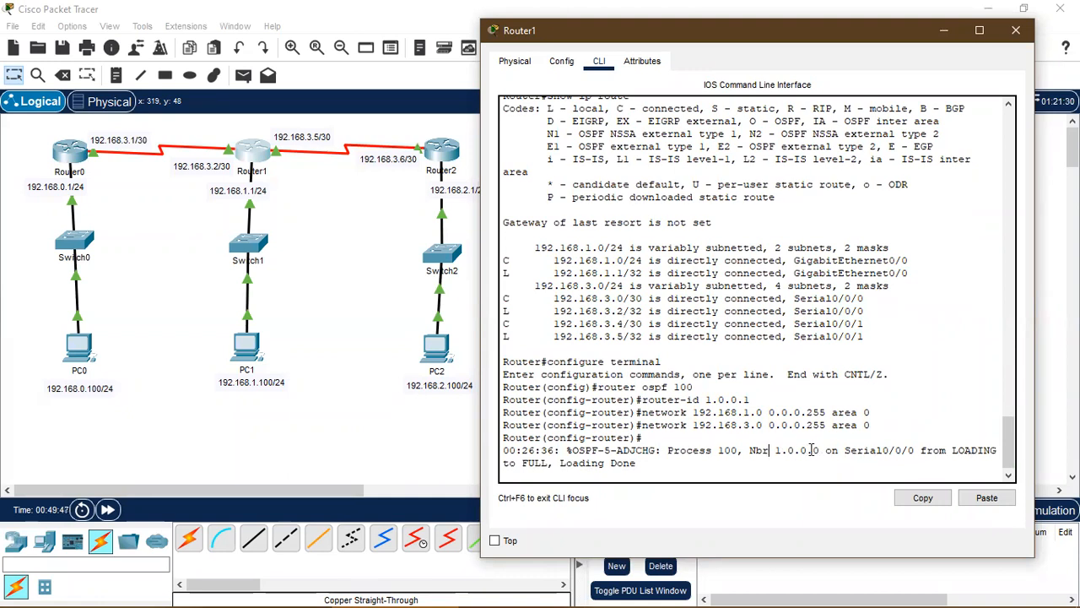
drag(815, 450, 777, 451)
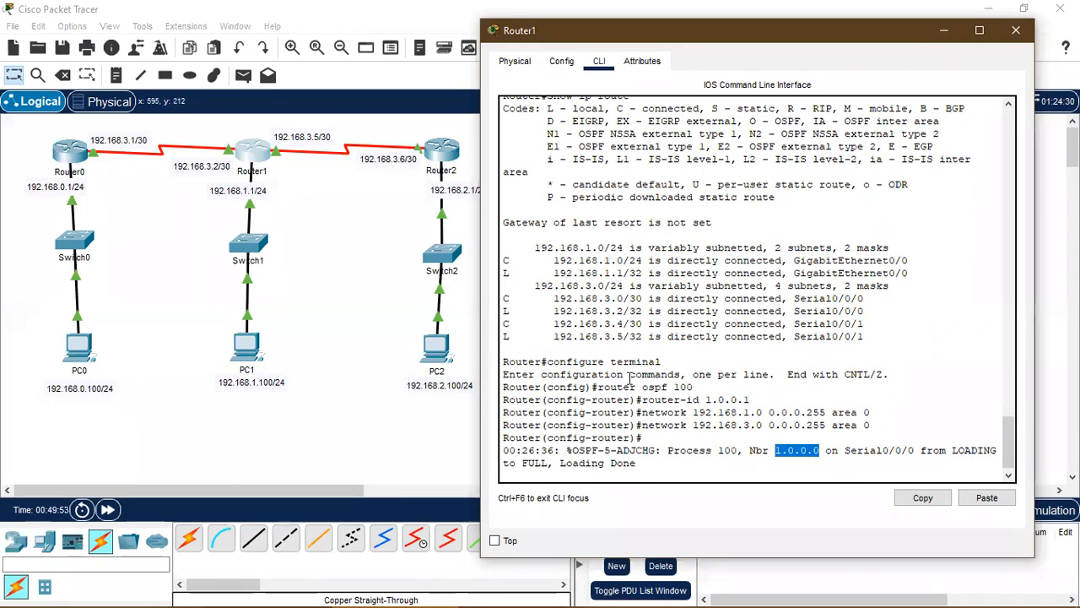
click(791, 454)
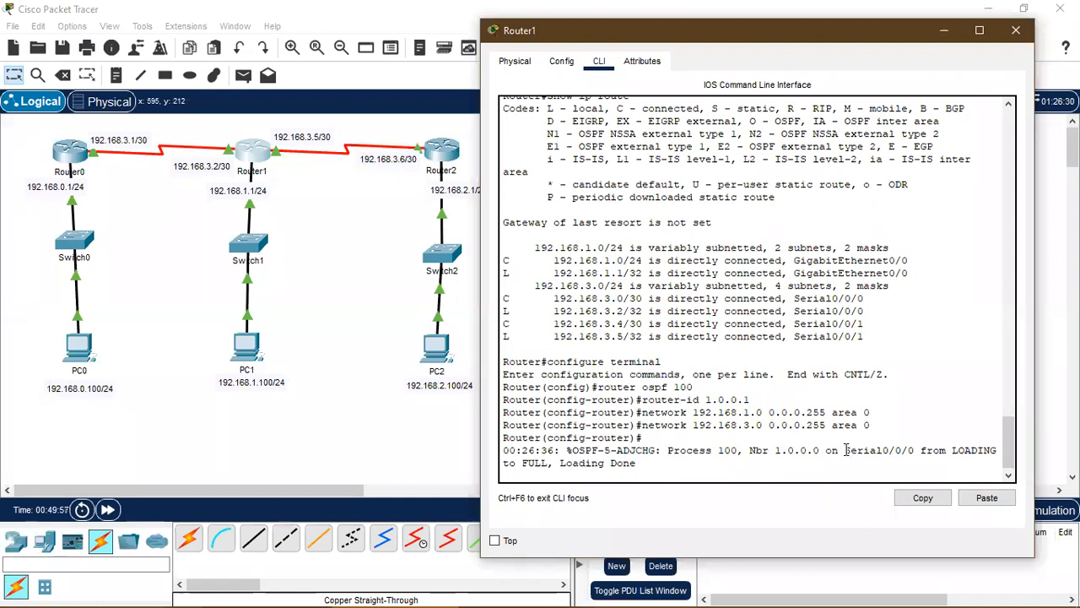
drag(845, 452, 918, 454)
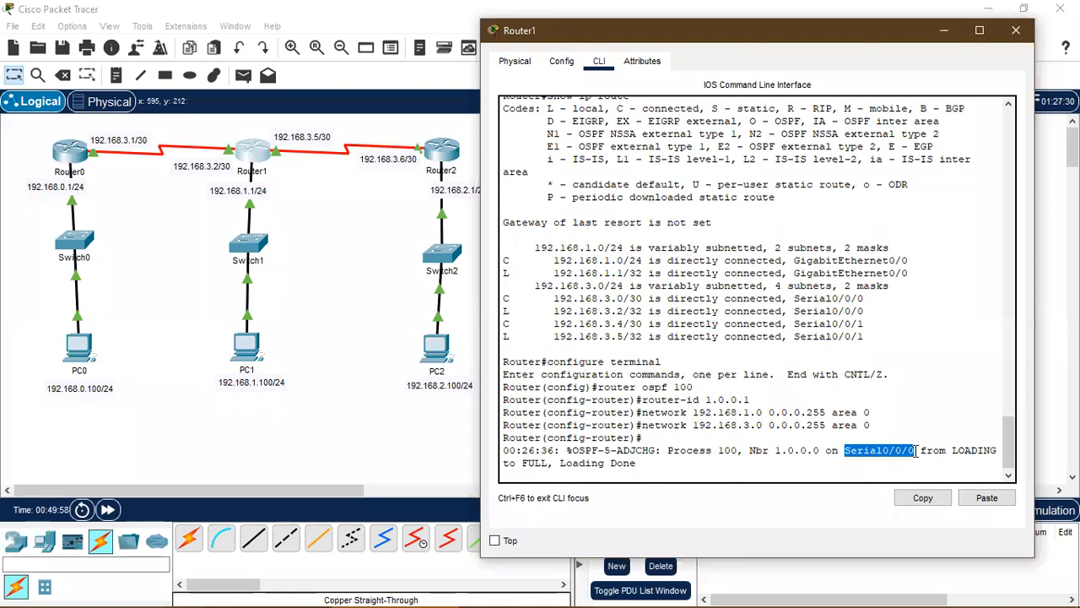
click(918, 455)
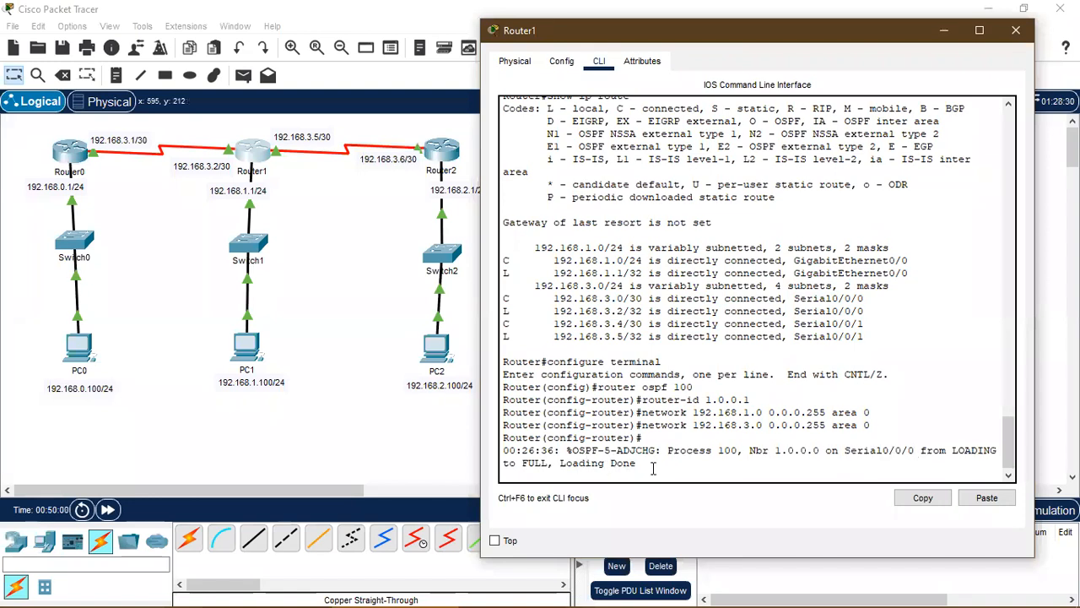
Add network 192.168.3.4 with wildcard 0.0.0.3 in area 0 to Router1's OSPF process
key(Return)
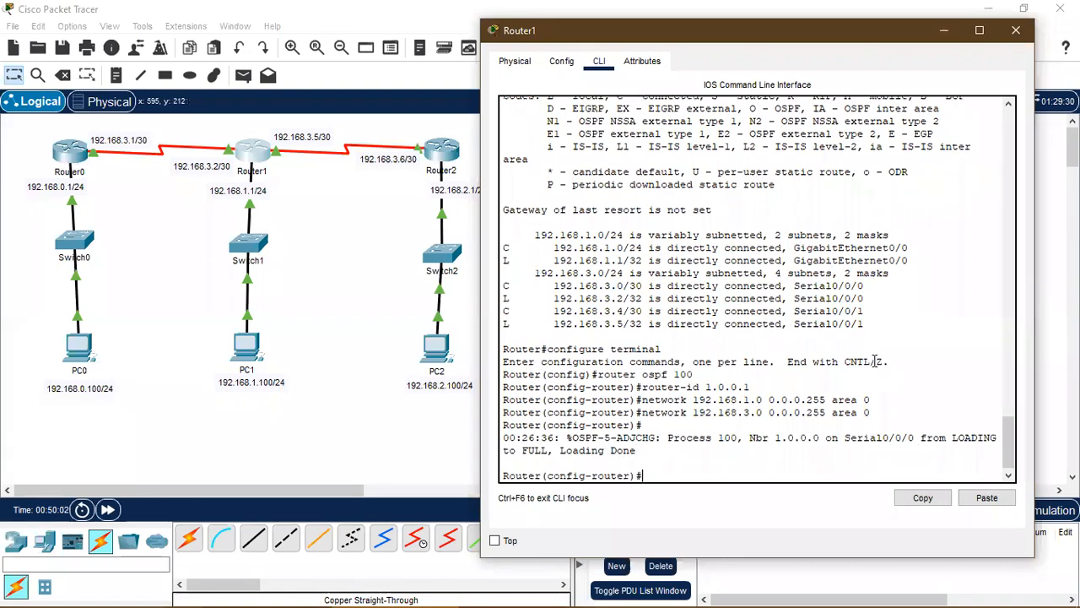
text(network 192.168.3.4)
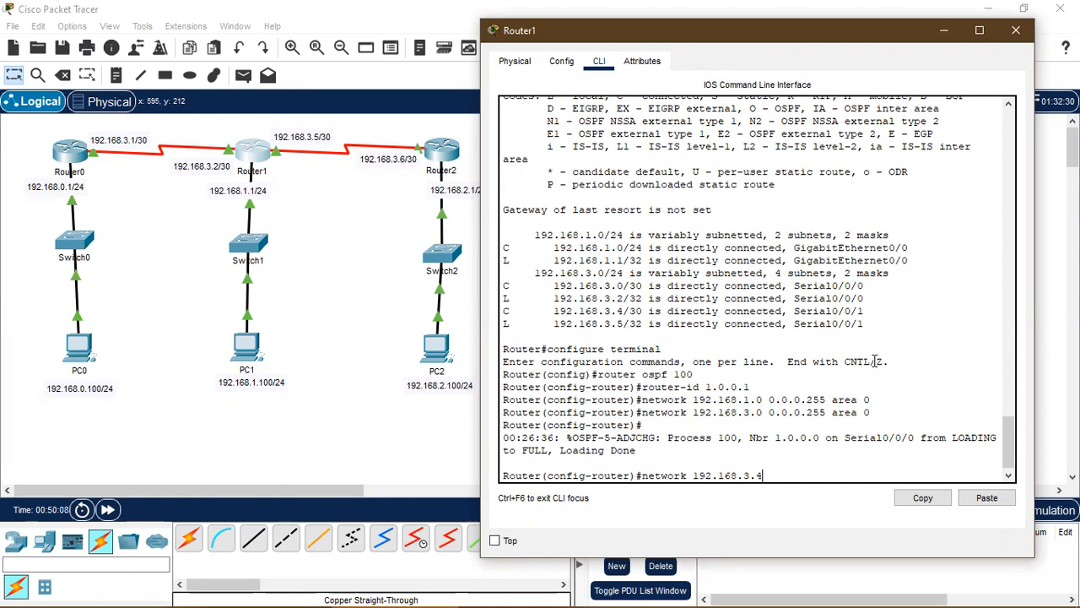
text( 0.0.0.3 area 0)
key(Return)
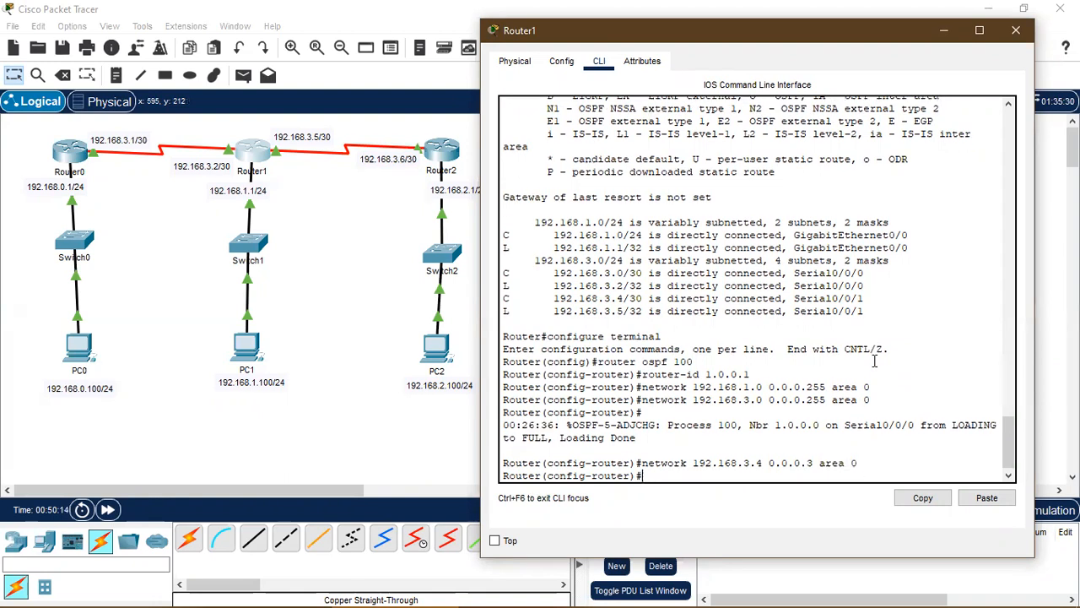
Remove network 192.168.3.0 with wildcard 0.0.0.255 in area 0 from Router1's OSPF process
key(Up)
key(Up)
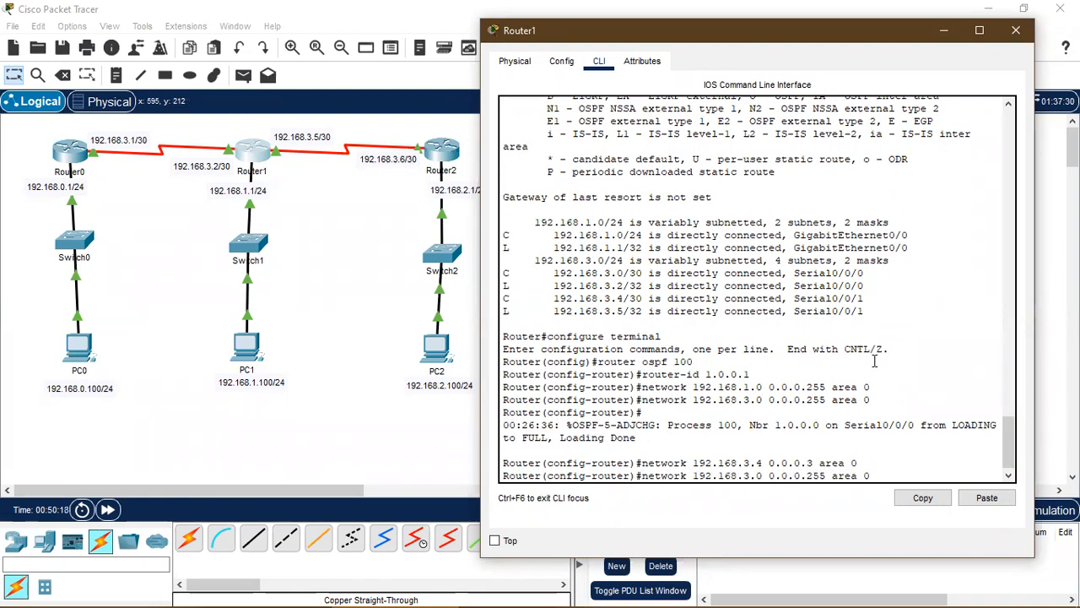
key(Left)
key(Left)
key(Left)
text(no)
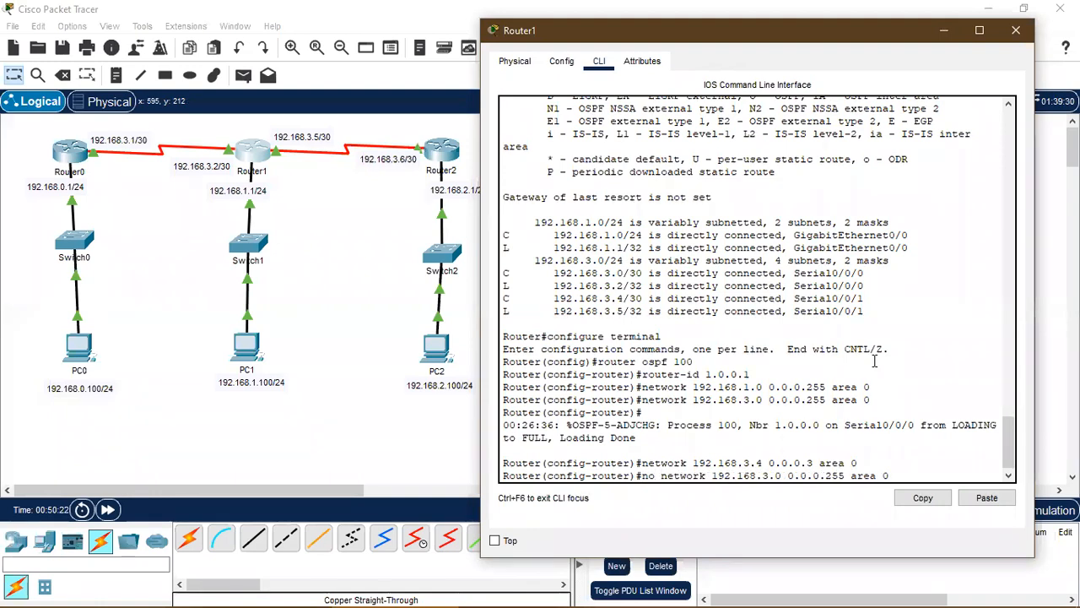
key(Return)
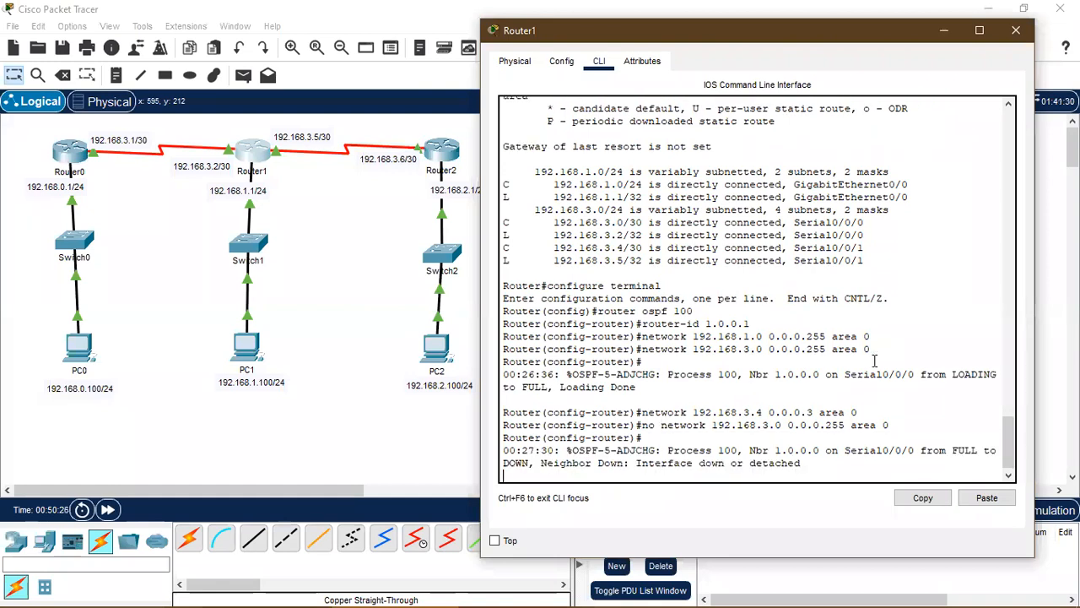
key(Return)
Add network 192.168.3.0 with wildcard 0.0.0.3 in area 0 to Router1's OSPF process
key(Up)
key(Up)
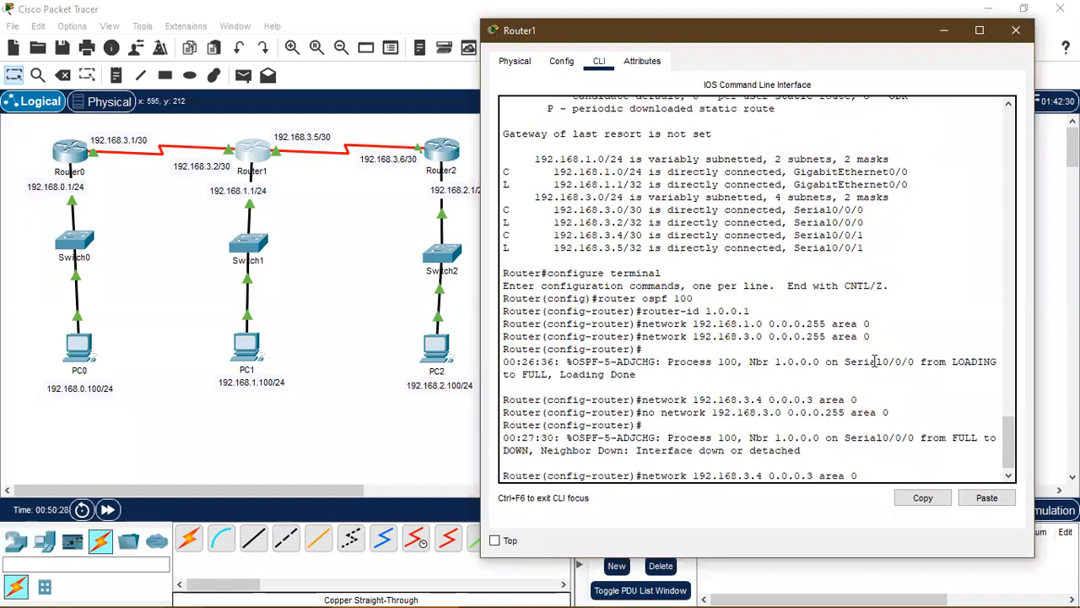
key(Up)
key(Left)
key(Left)
key(Left)
key(Left)
key(Left)
key(Left)
key(BackSpace)
key(BackSpace)
key(BackSpace)
text(3)
key(Return)
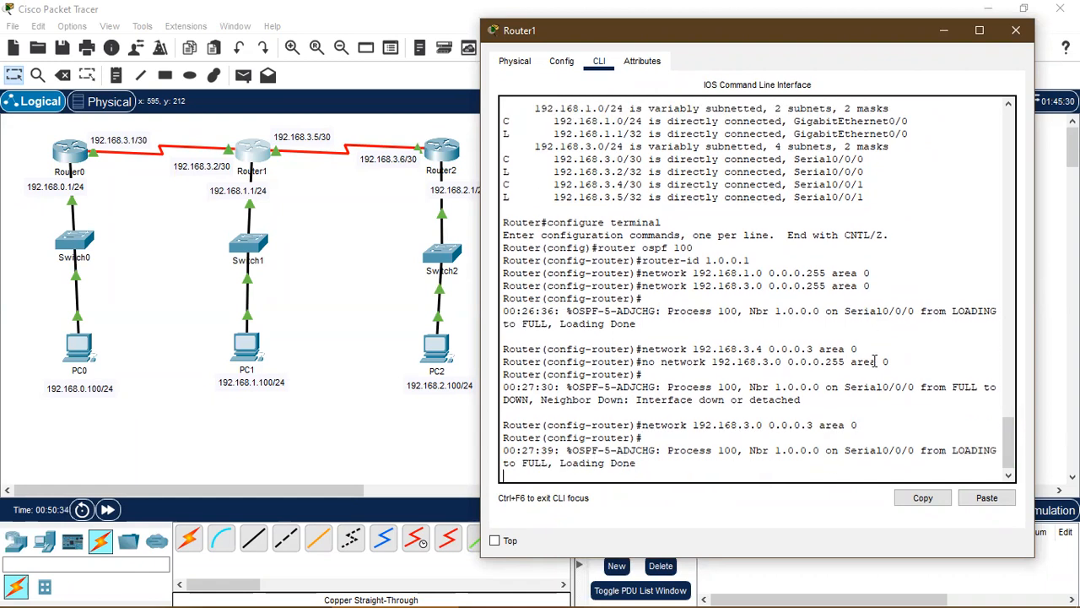
key(Return)
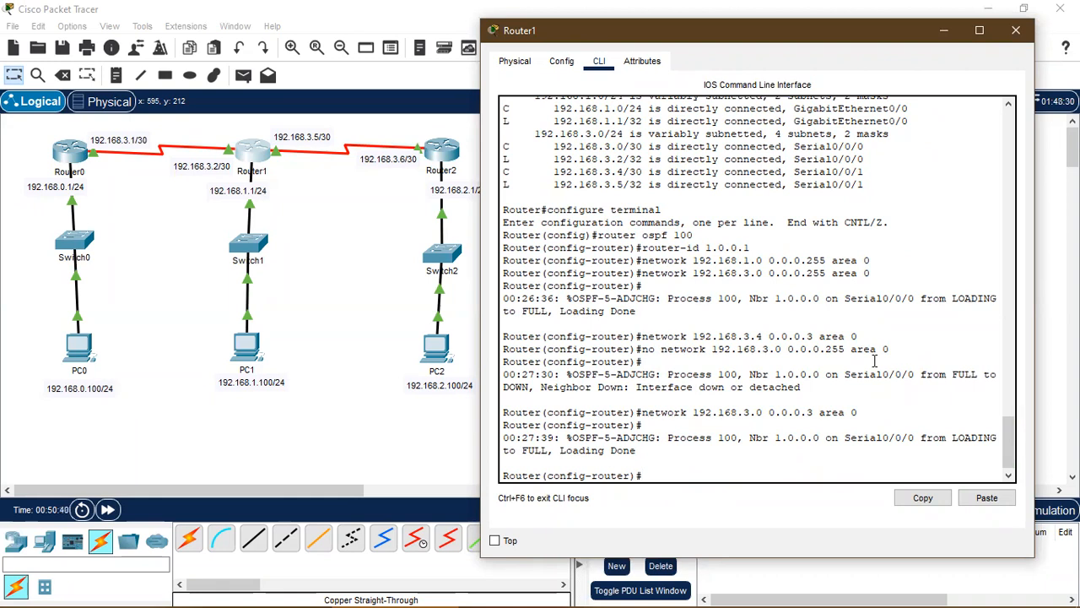
End configuration mode on Router1 and display its IP routing table
text(nd)
key(Return)
text(show ip route)
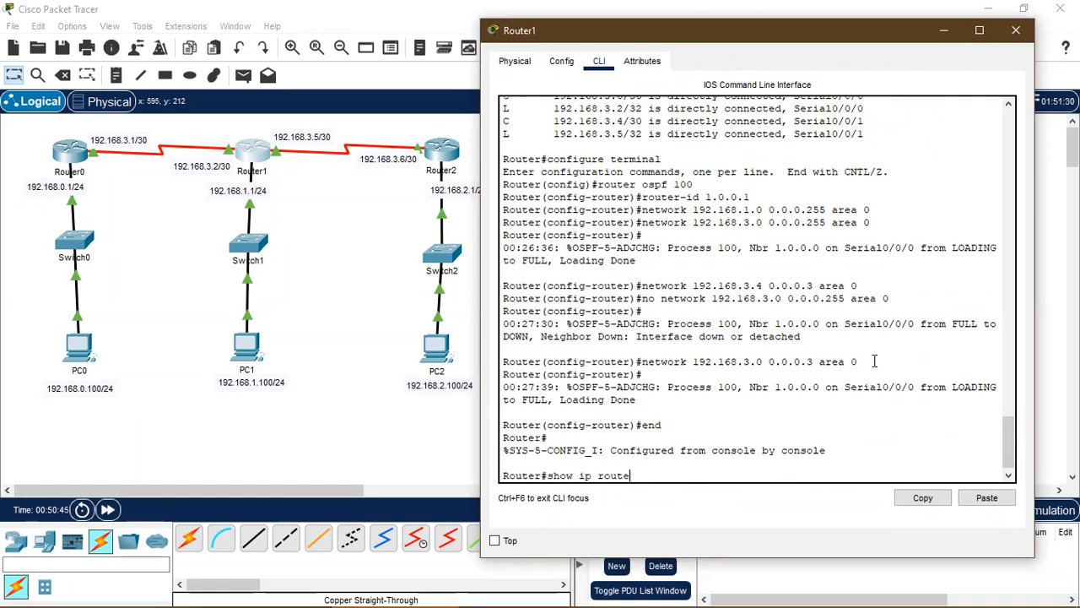
key(Return)
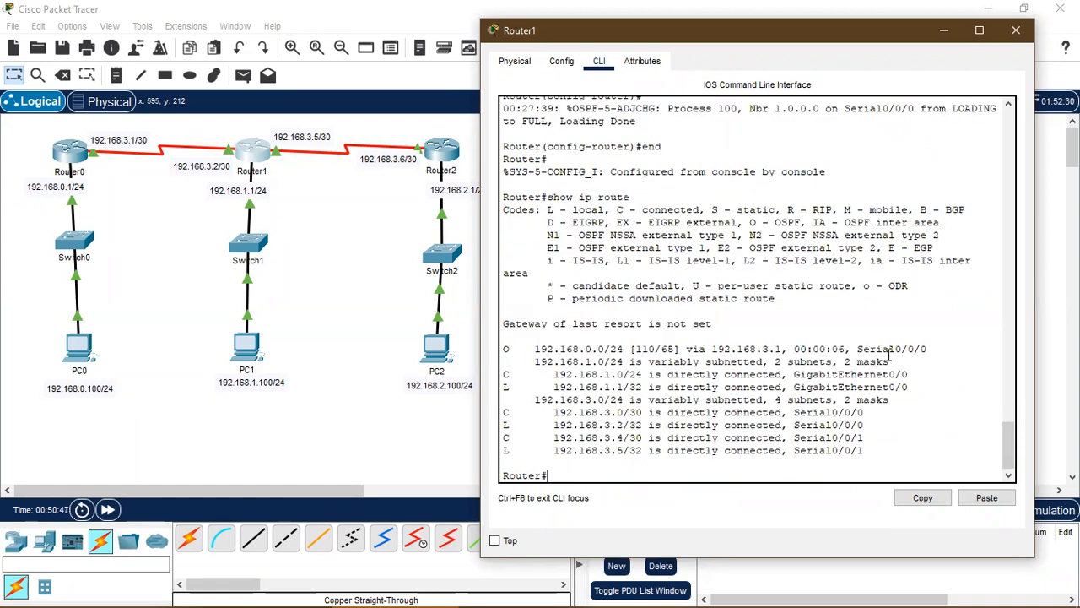
Examine Router1's OSPF route to 192.168.0.0/24, comparing its code with the legend and checking its administrative distance and metric
drag(505, 346, 515, 349)
drag(750, 223, 800, 223)
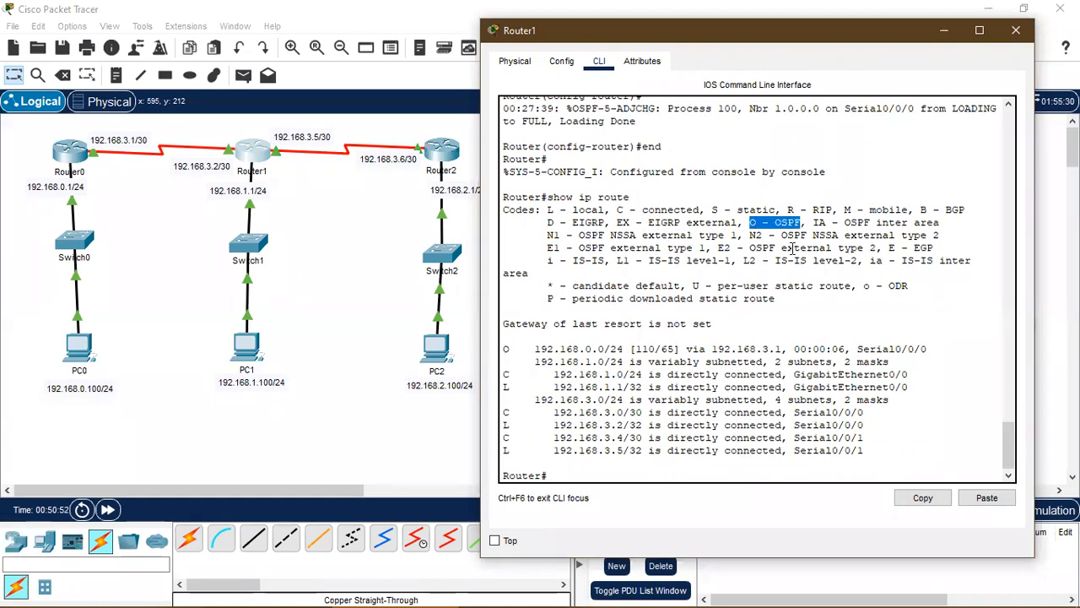
click(690, 380)
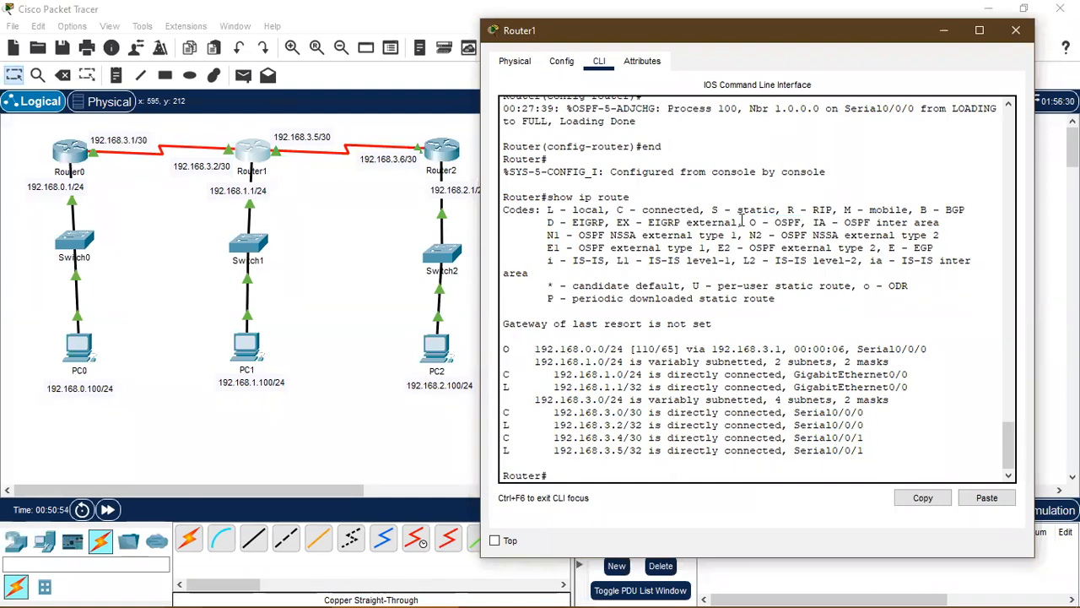
drag(714, 210, 780, 209)
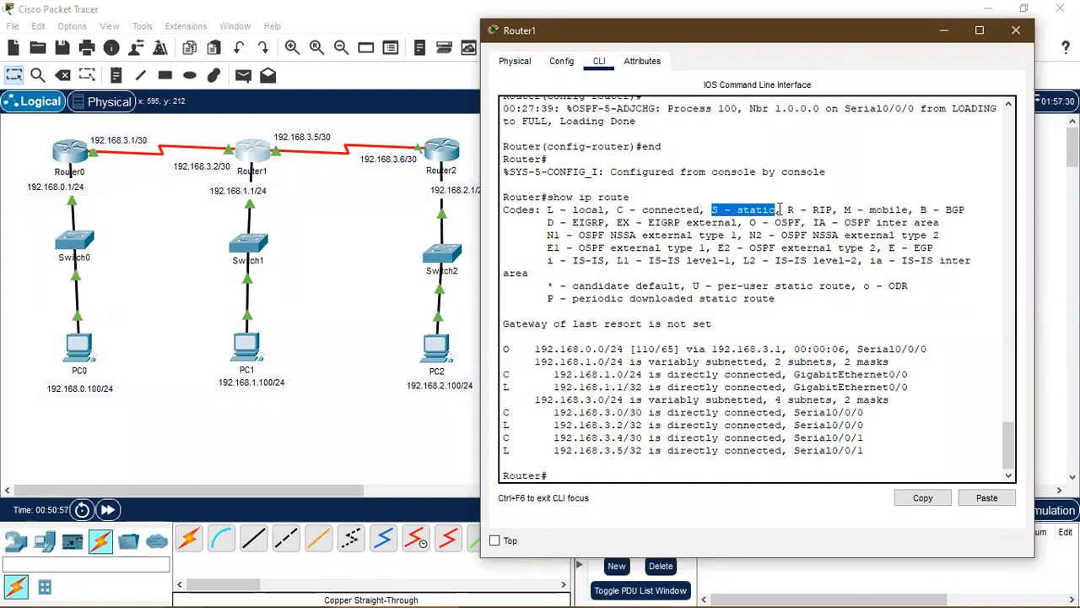
click(700, 400)
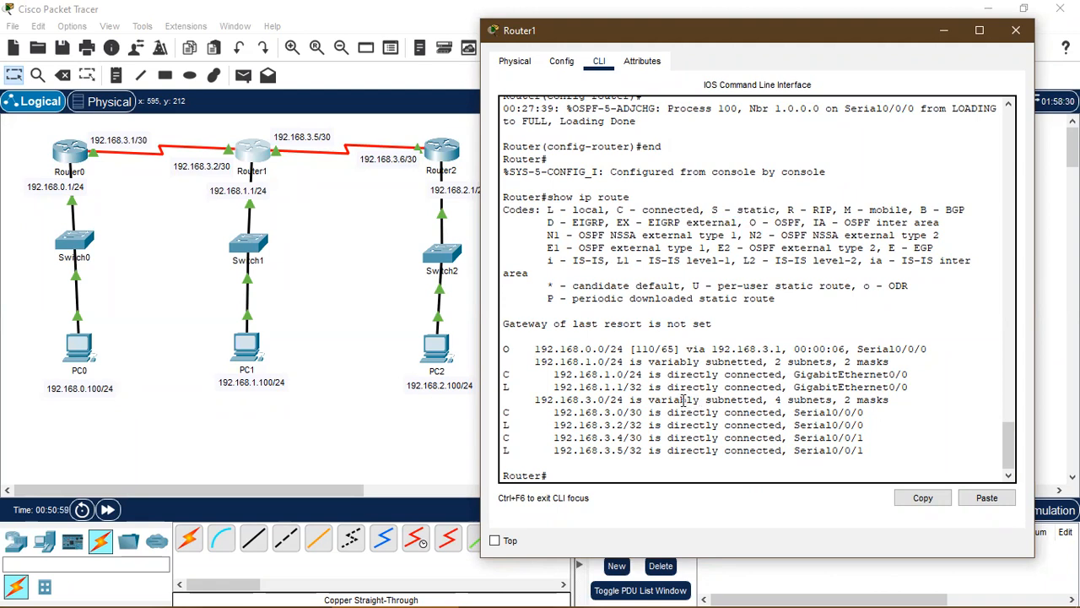
drag(529, 349, 609, 349)
click(610, 349)
drag(635, 348, 655, 349)
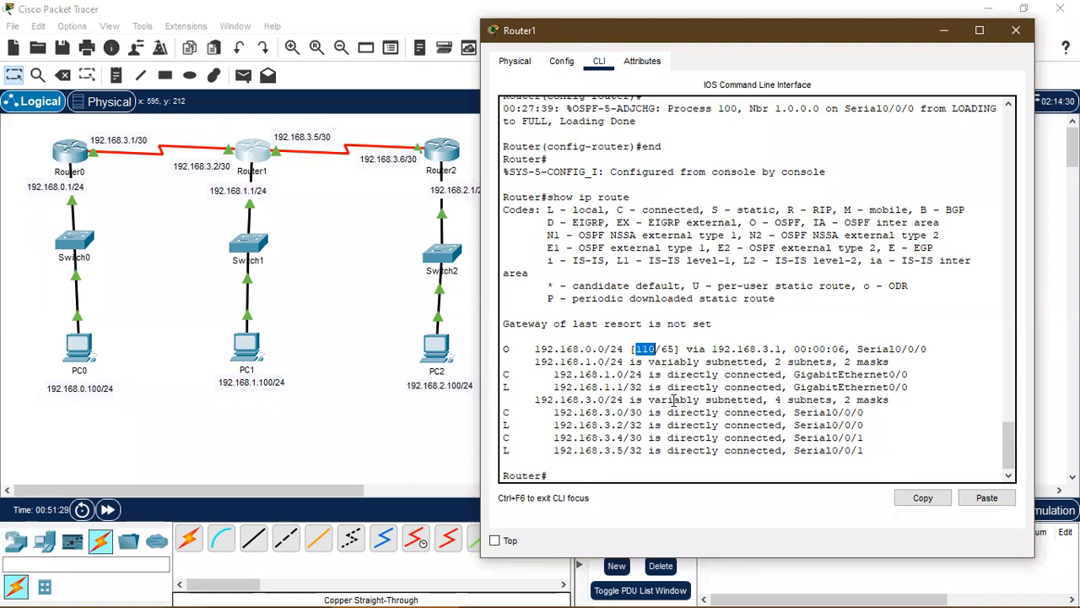
double_click(668, 348)
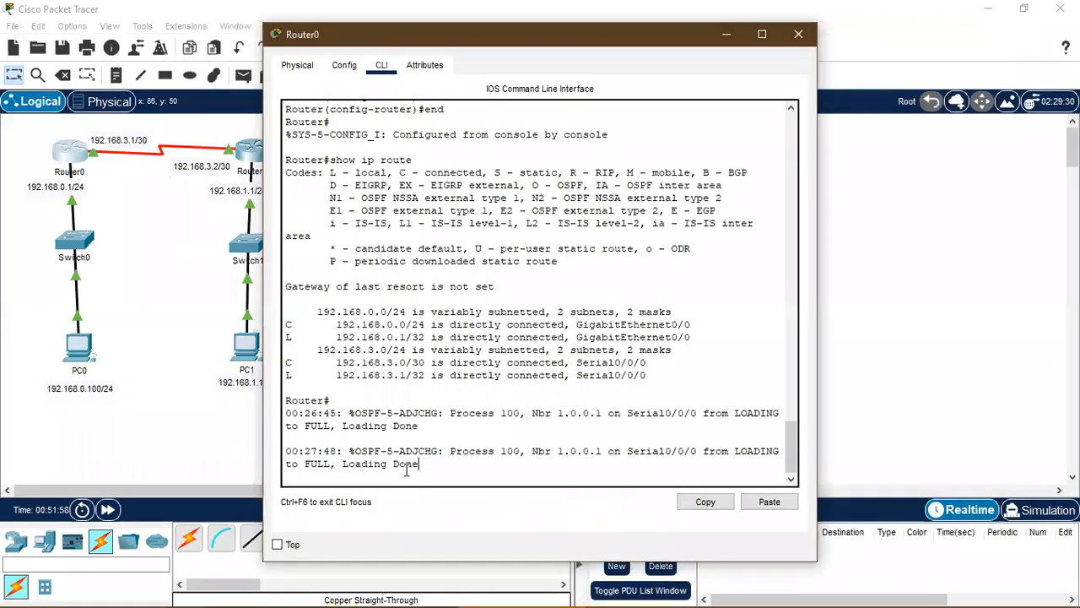
Display the IP routing table in Router0's command line
key(Return)
text(show ipt)
key(BackSpace)
text(route)
key(Return)
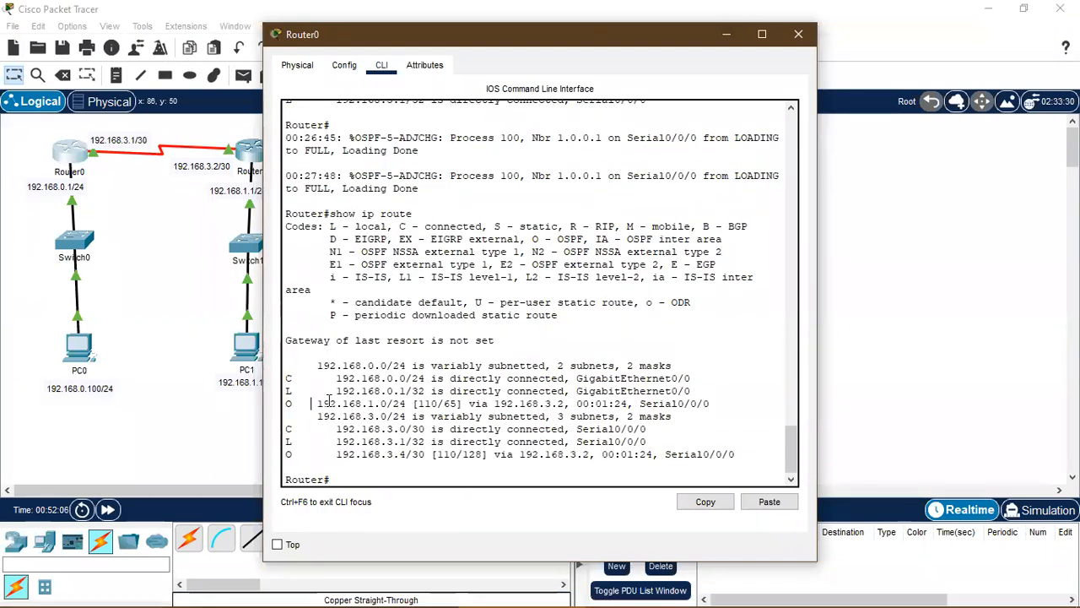
Examine the administrative distances and metrics of Router0's OSPF routes to 192.168.1.0/24 and 192.168.3.4/30, and close Router0's window
drag(329, 399, 387, 403)
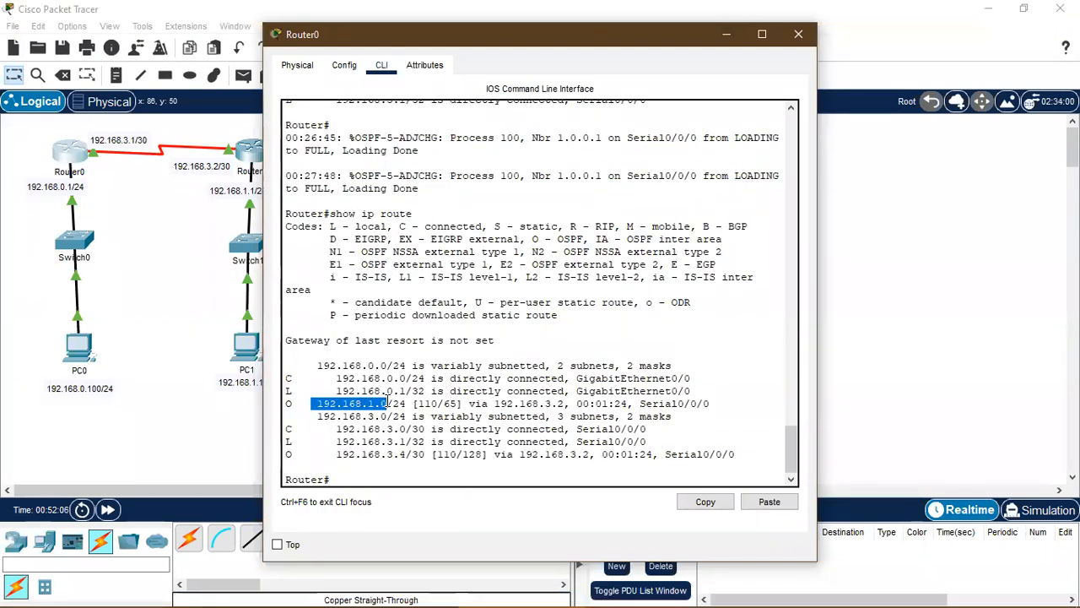
click(339, 454)
drag(339, 454, 412, 456)
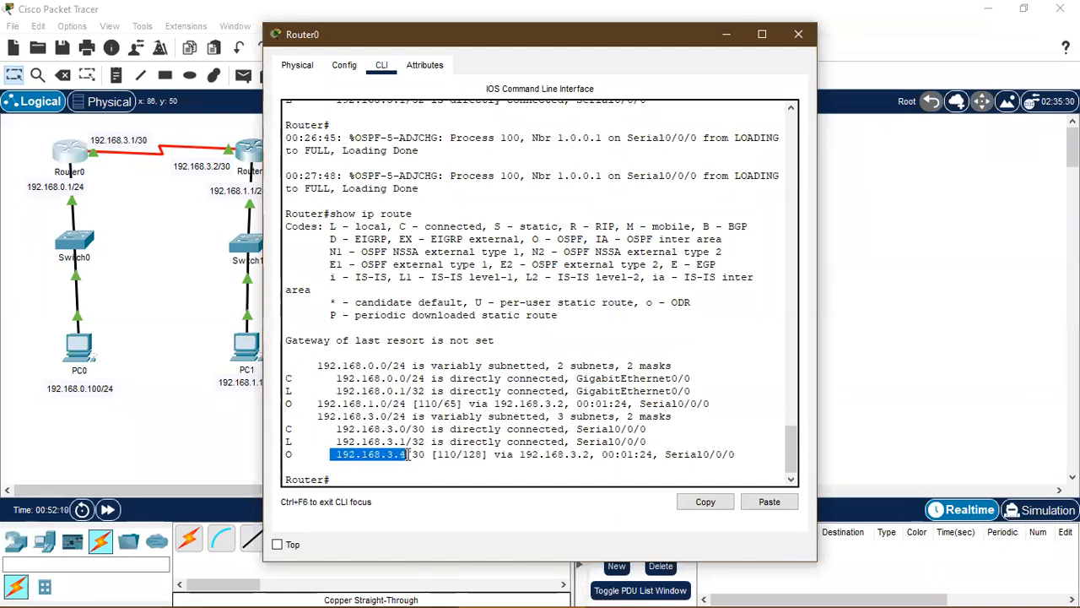
click(444, 476)
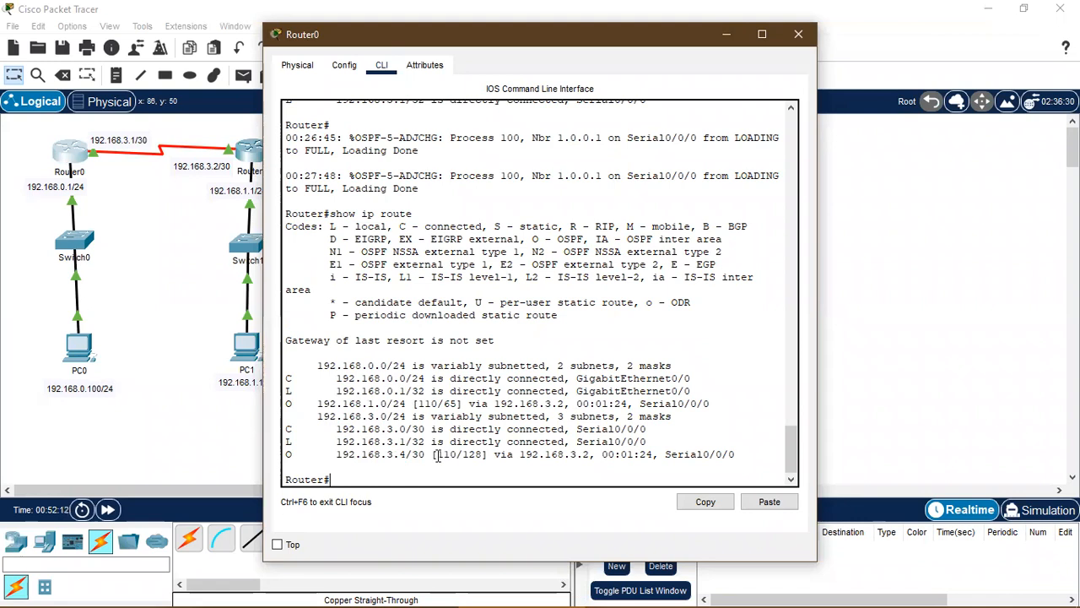
drag(436, 455, 460, 456)
click(456, 413)
drag(444, 404, 459, 404)
drag(463, 455, 484, 454)
click(798, 34)
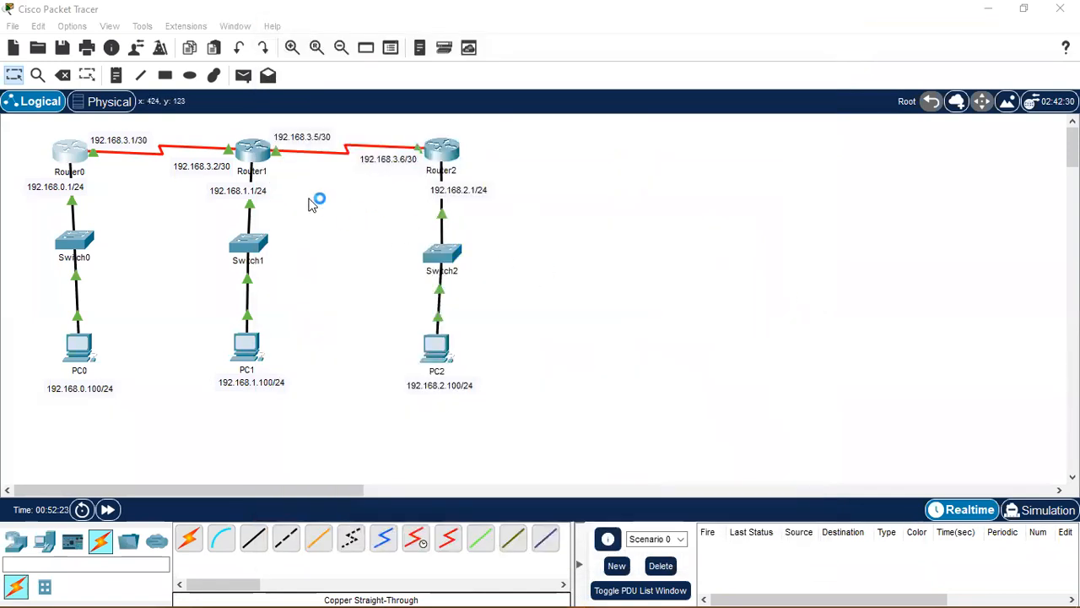
Open Router2's command line in privileged mode and display the IP routing table to check its directly connected networks
click(454, 152)
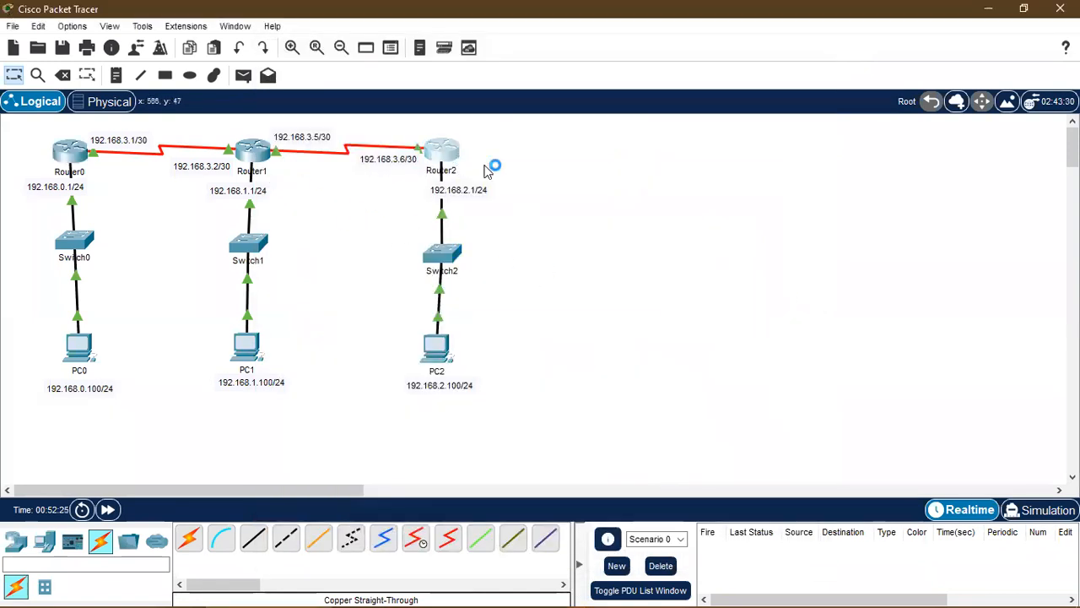
drag(481, 50, 721, 48)
key(Return)
text(enable)
key(Return)
text(show ip)
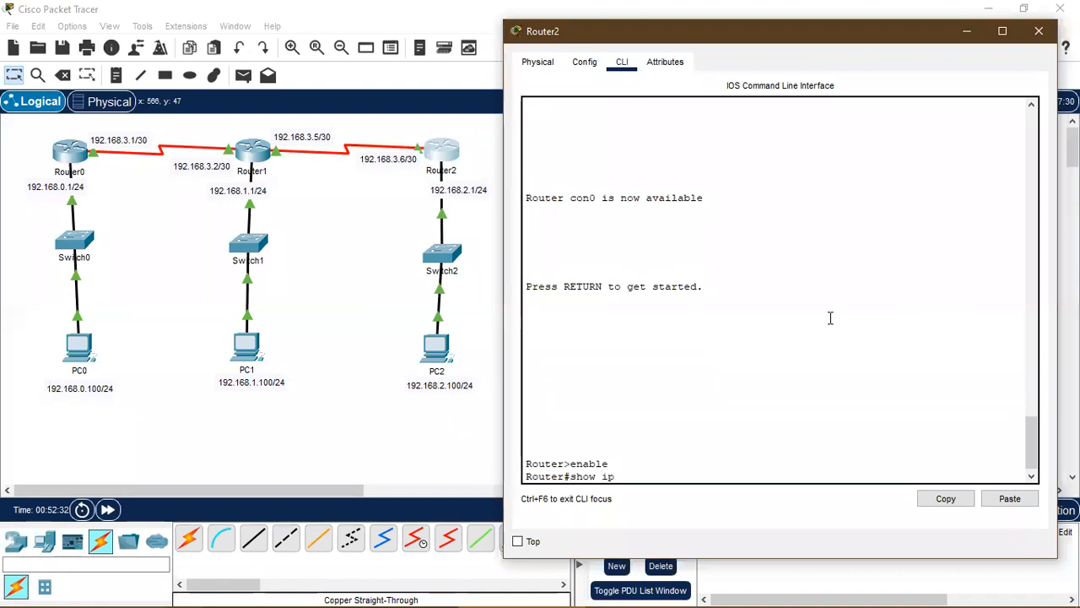
text( route)
key(Return)
drag(525, 398, 533, 400)
drag(526, 437, 546, 439)
click(586, 478)
Enter global configuration mode on Router2, start OSPF process 100 and set its router ID to 1.0.0.2
text(config)
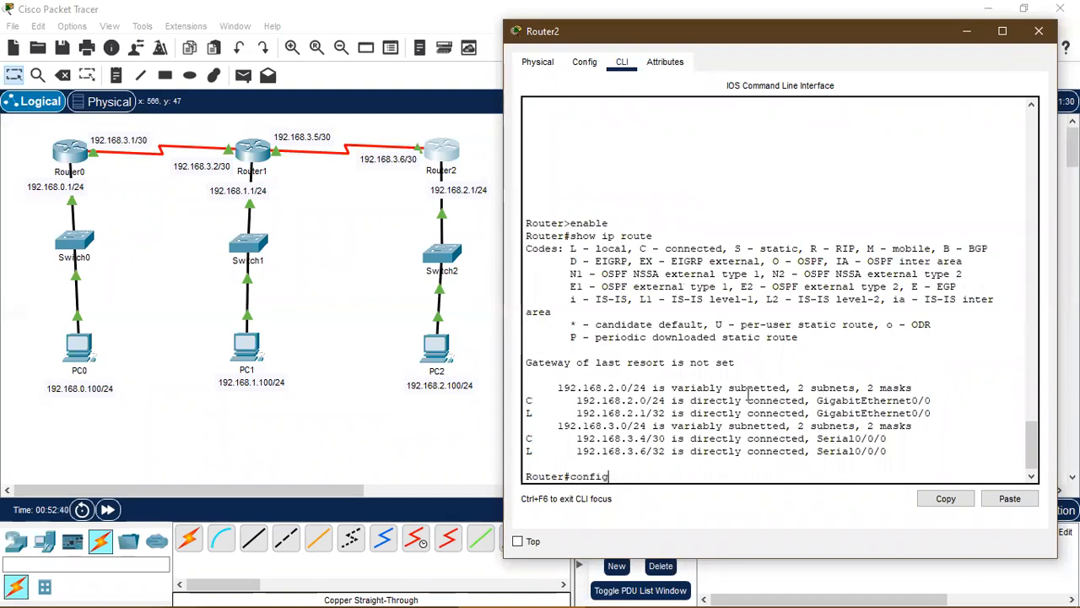
text(ure terminal)
key(Return)
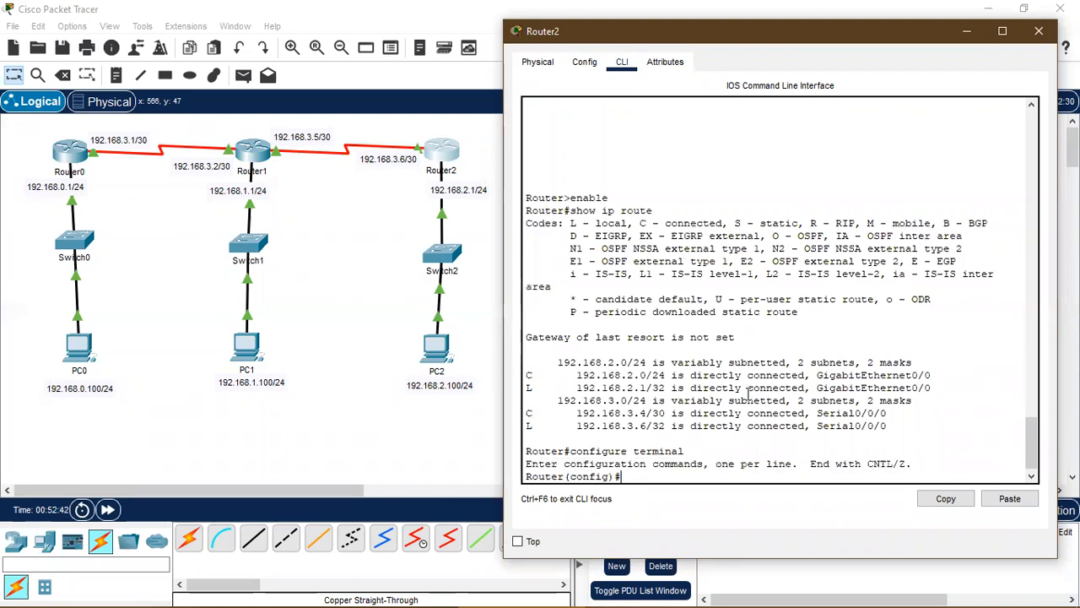
text(router )
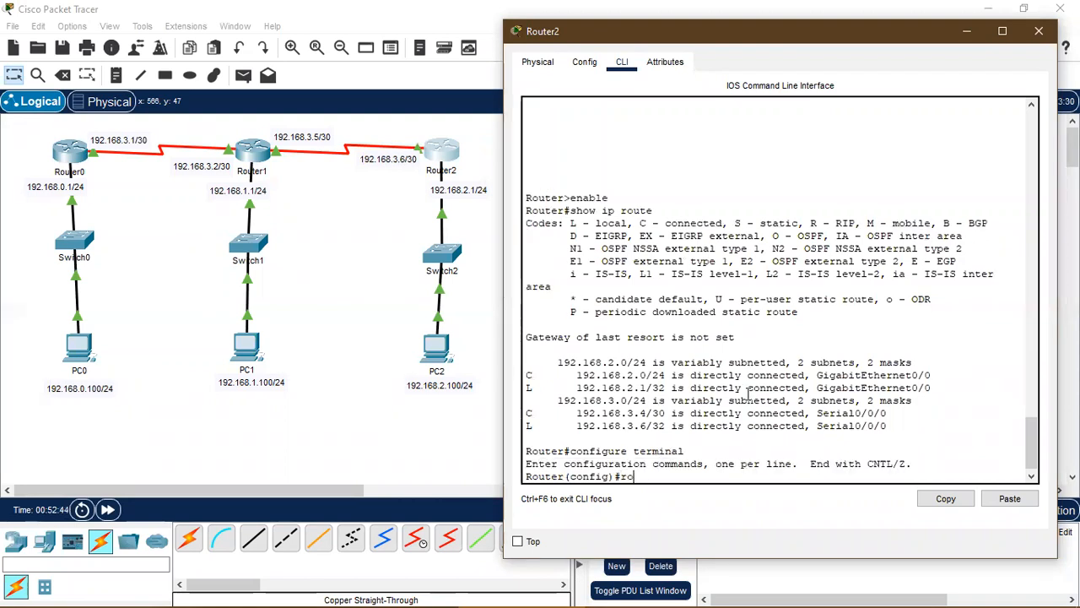
text(ospf 100)
key(Return)
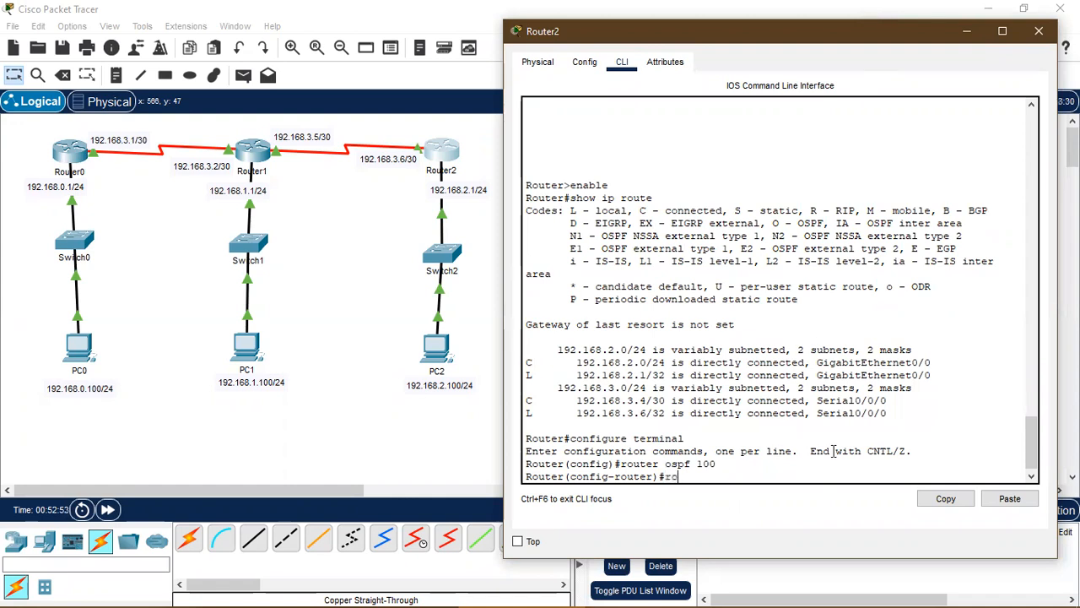
text(id 1.0.0.2)
key(Return)
Add network 192.168.2.0 with wildcard 0.0.0.255 in area 0 to Router2's OSPF process
text(network)
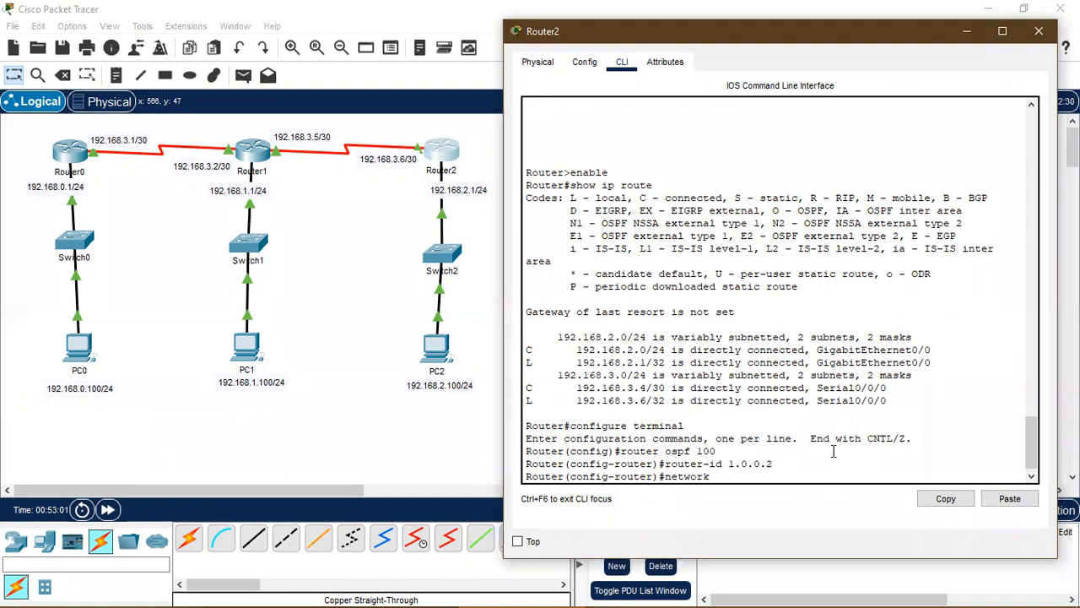
text( 192.168)
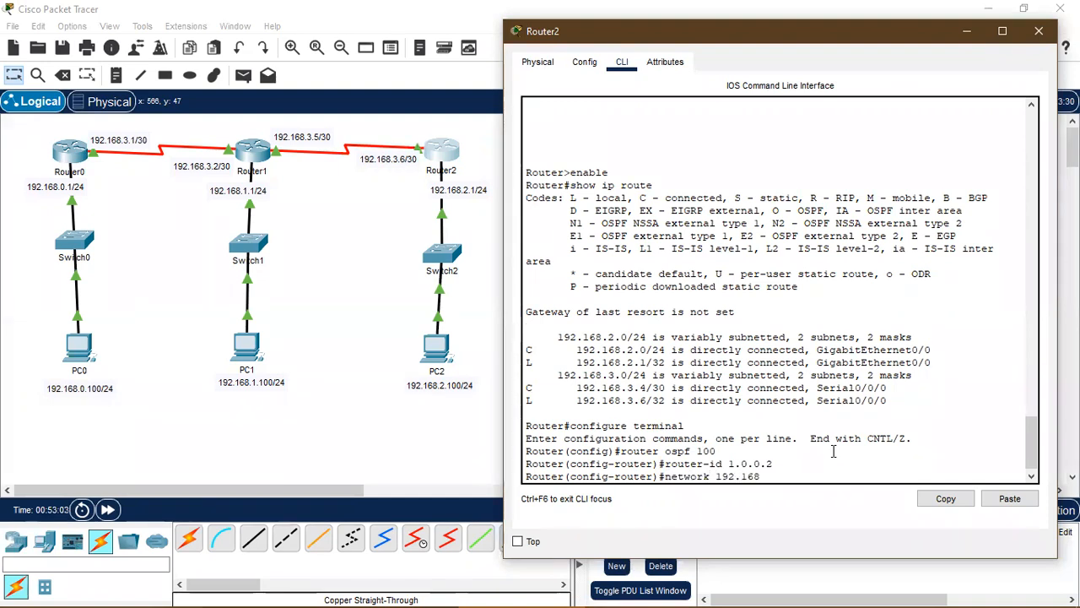
text(.2.0 0.0.0.255 a)
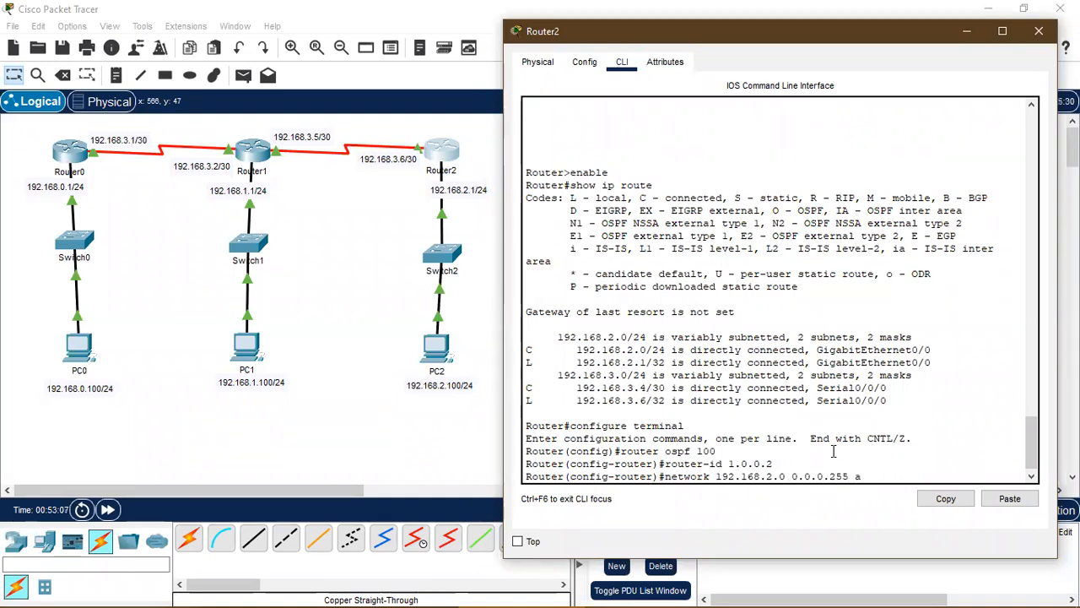
text(rea 0)
key(Return)
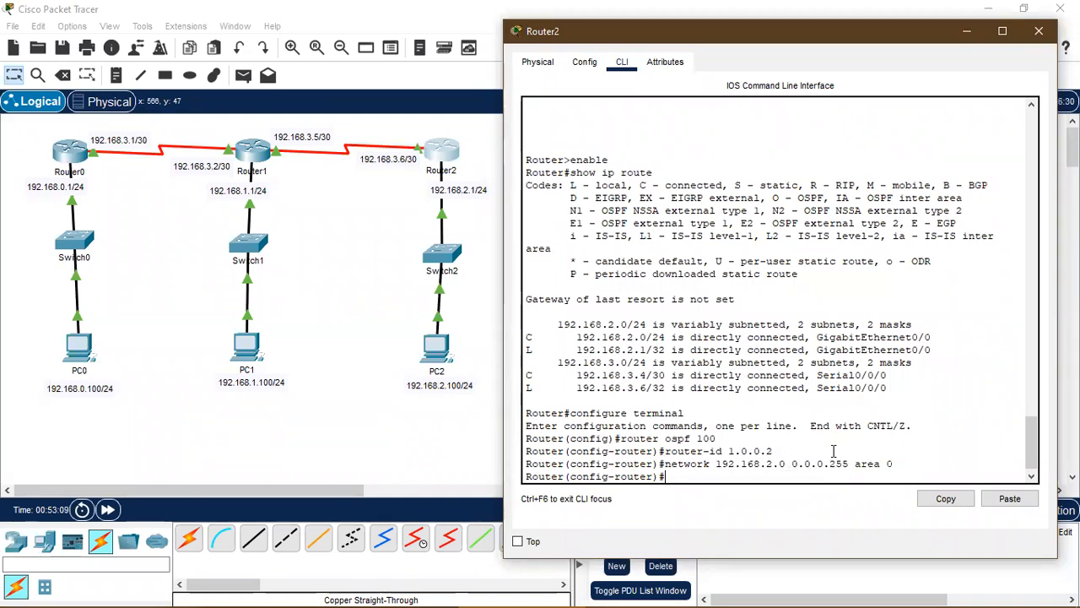
Add network 192.168.3.4 with wildcard 0.0.0.3 in area 0 to Router2's OSPF process
text(netwo)
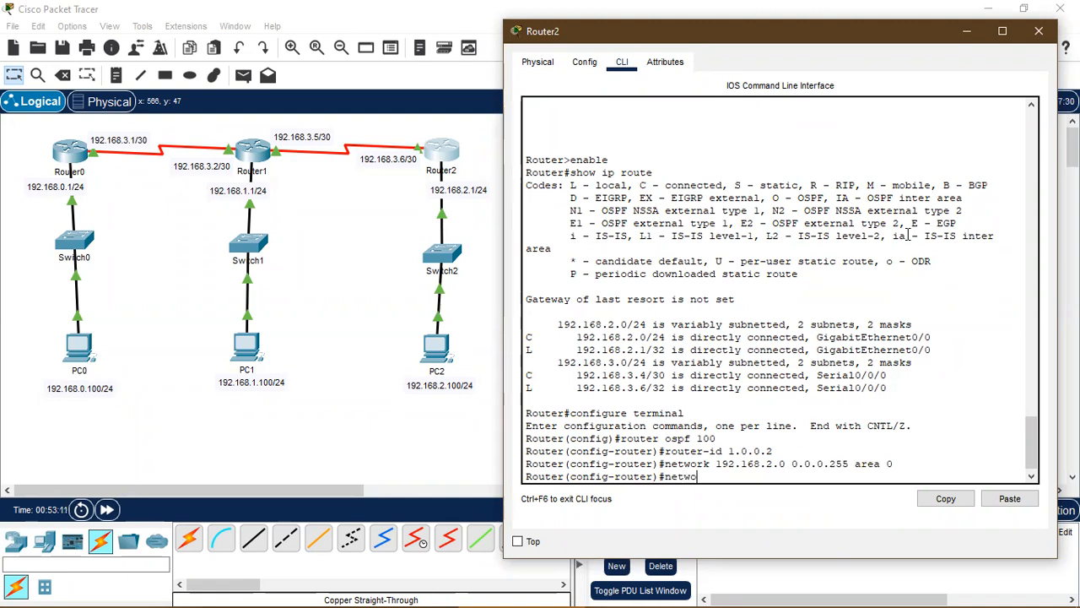
text(rk 192)
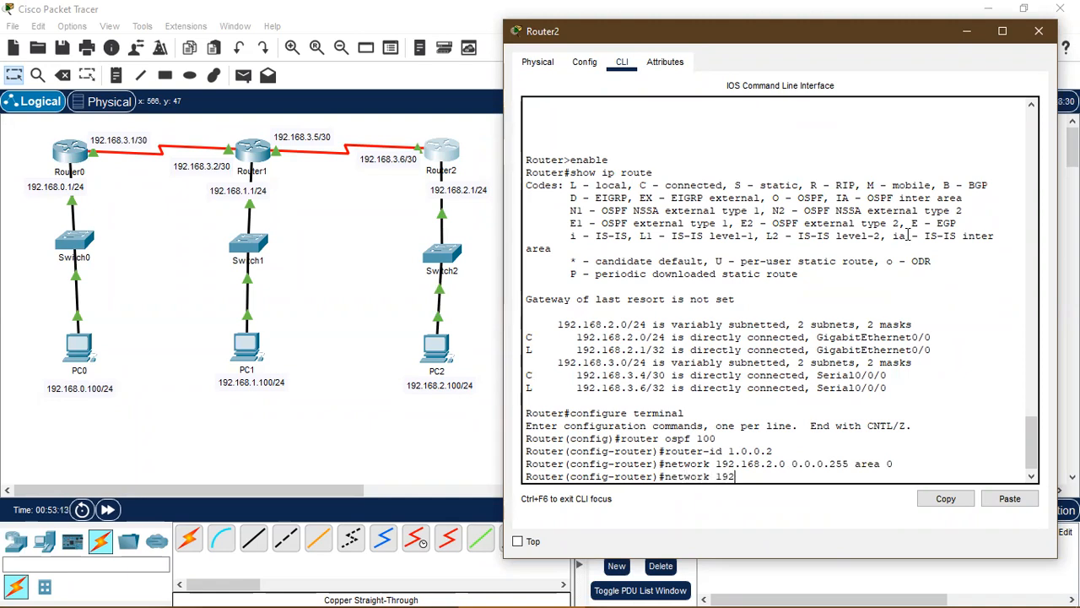
text(.168.3.4 0.0.0.3 area 0)
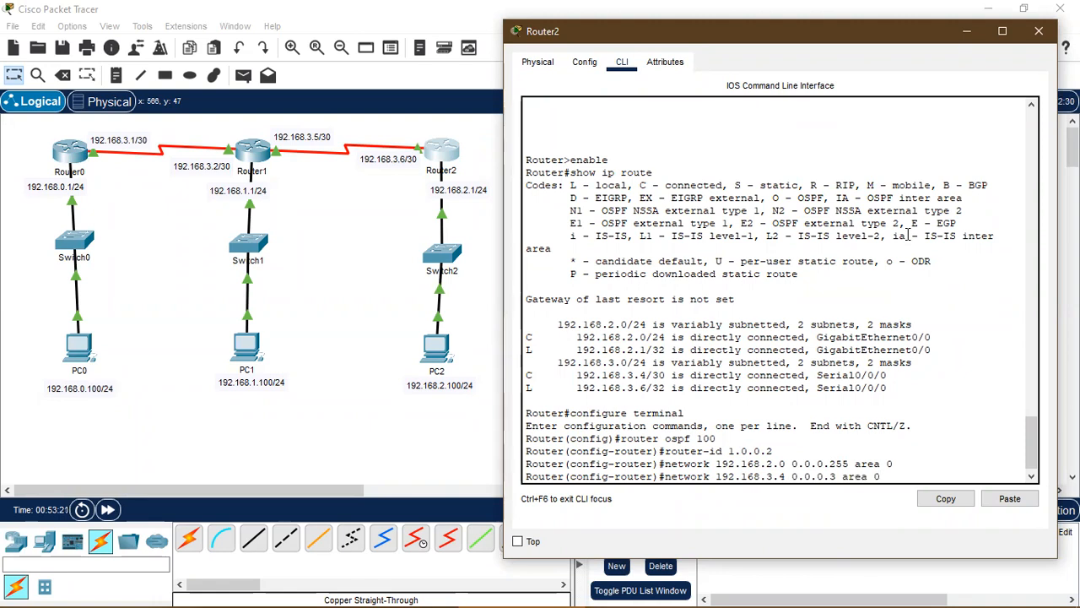
key(Return)
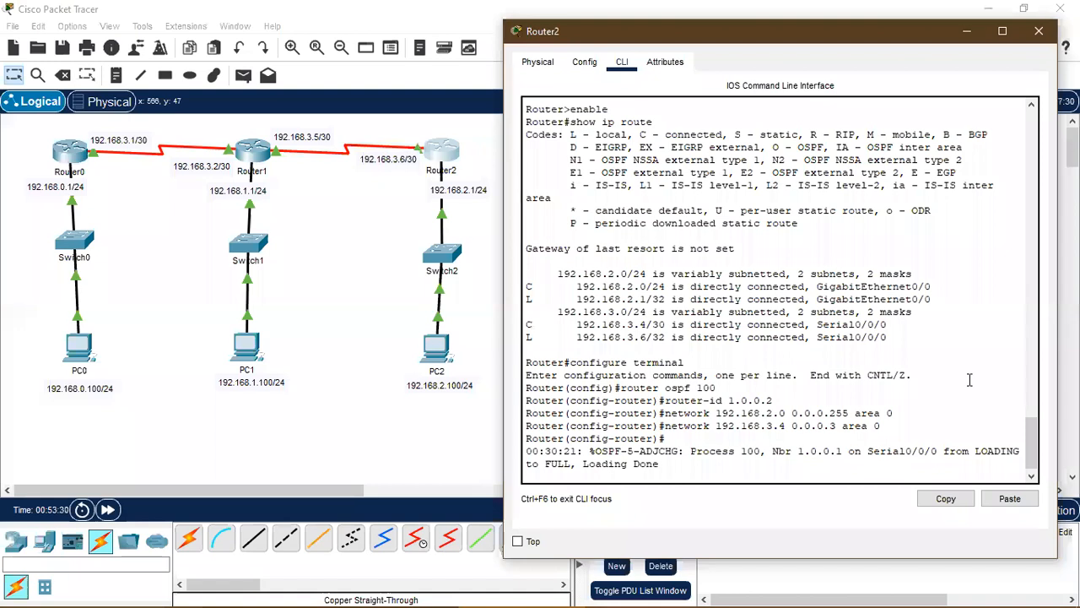
key(Return)
Leave configuration mode on Router2 and display its IP routing table to check the routes learned through OSPF
text(end)
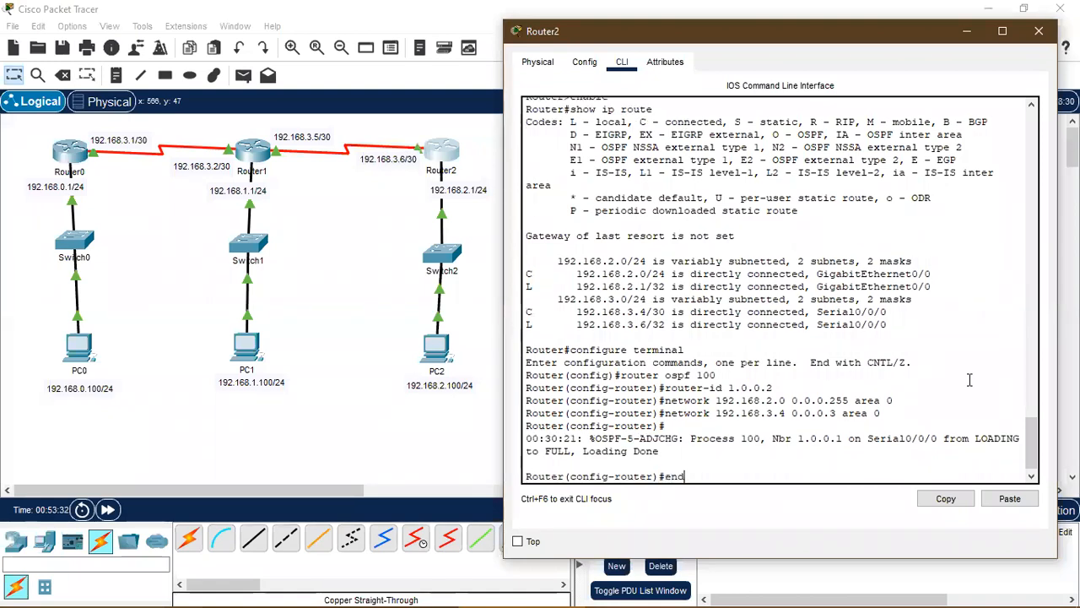
key(Return)
text(show ipr)
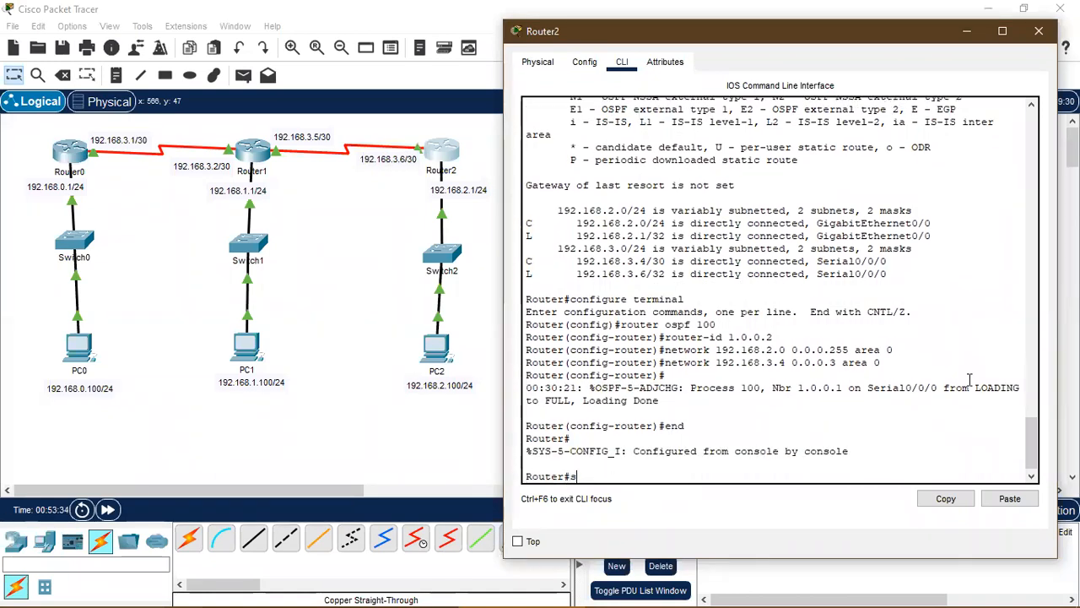
key(BackSpace)
text(routi)
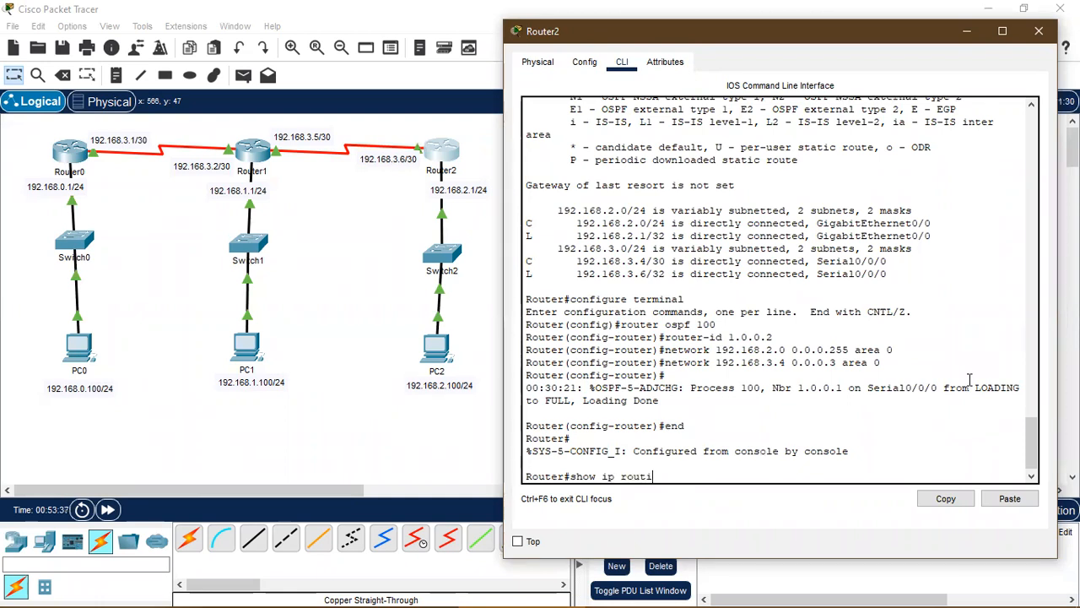
text(ng)
key(Return)
key(Up)
key(BackSpace)
key(BackSpace)
key(BackSpace)
text(e)
key(Return)
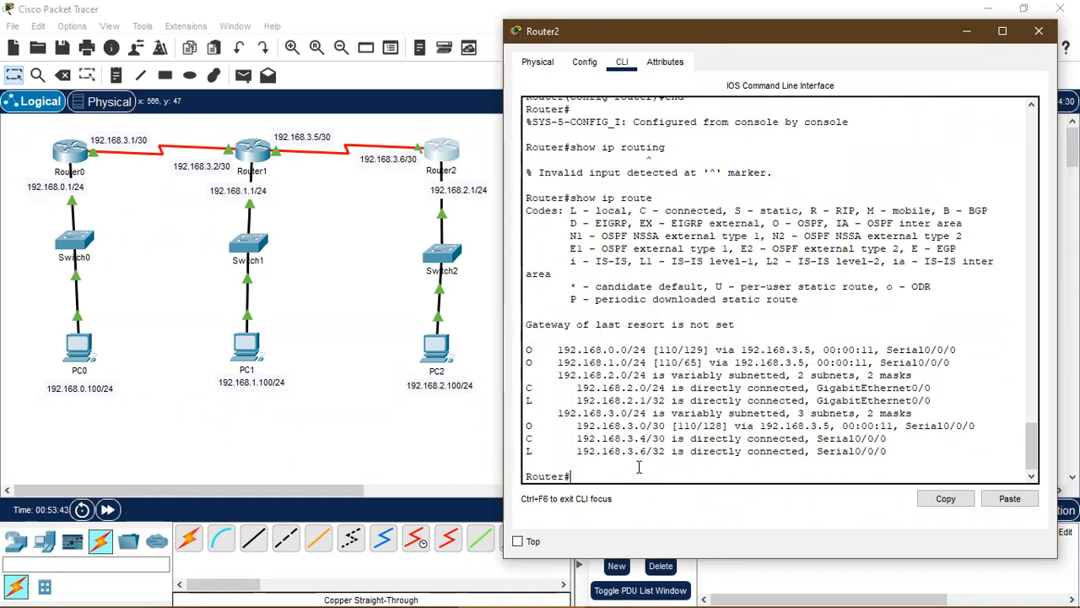
Keep Router2's window always on top and open Router1's command line beside it so both can be compared
click(246, 160)
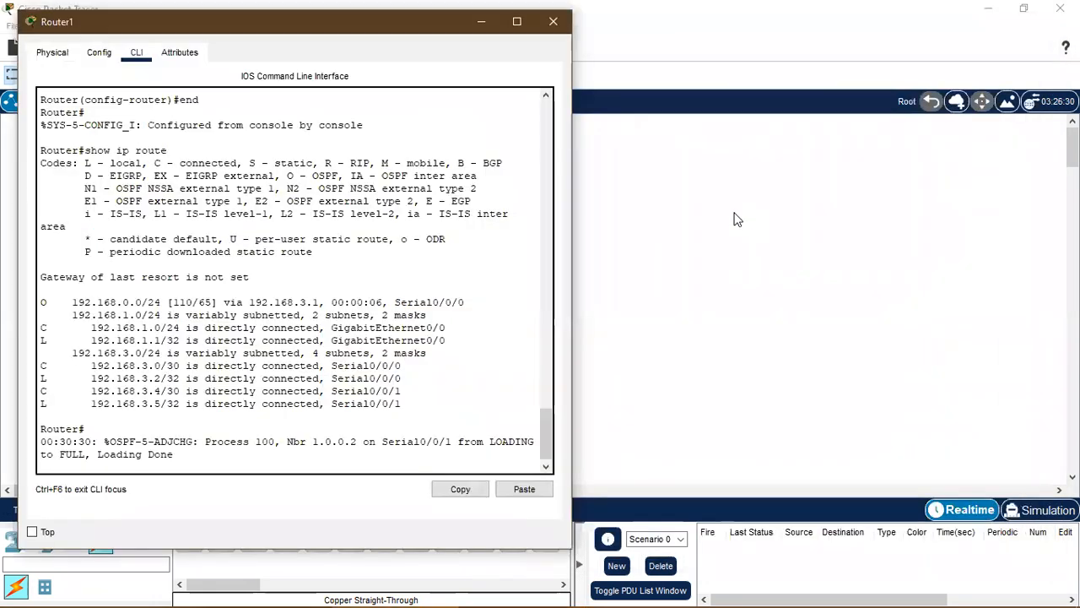
click(735, 217)
click(441, 154)
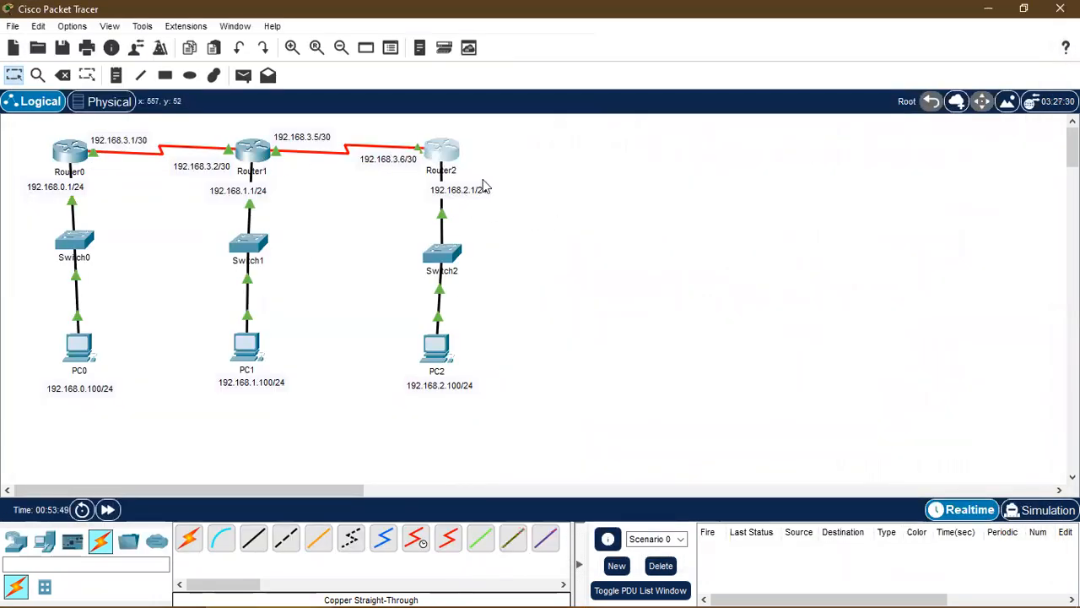
click(537, 540)
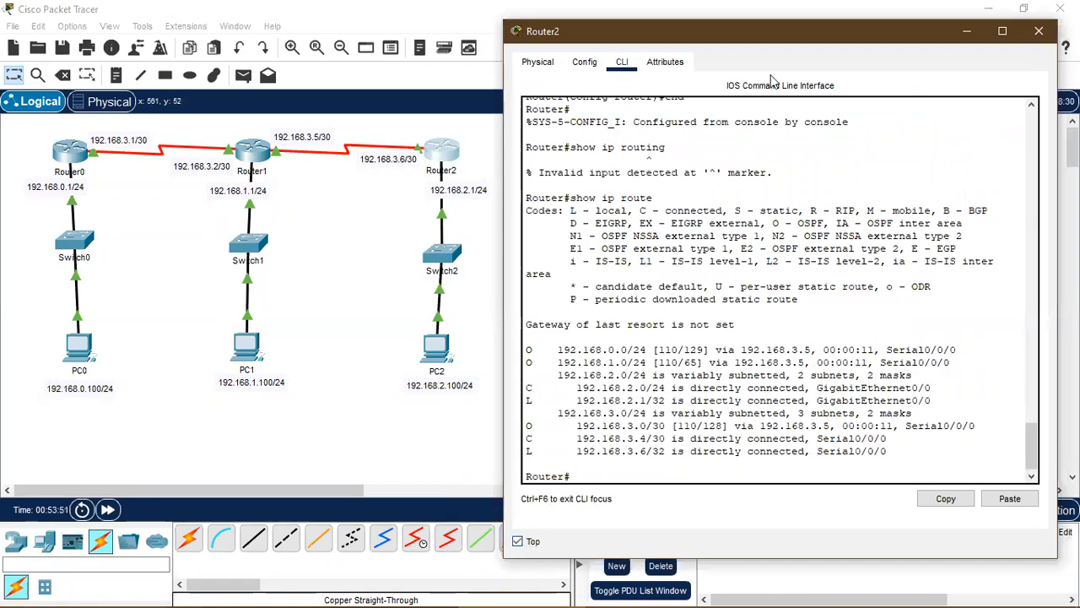
drag(751, 36, 773, 36)
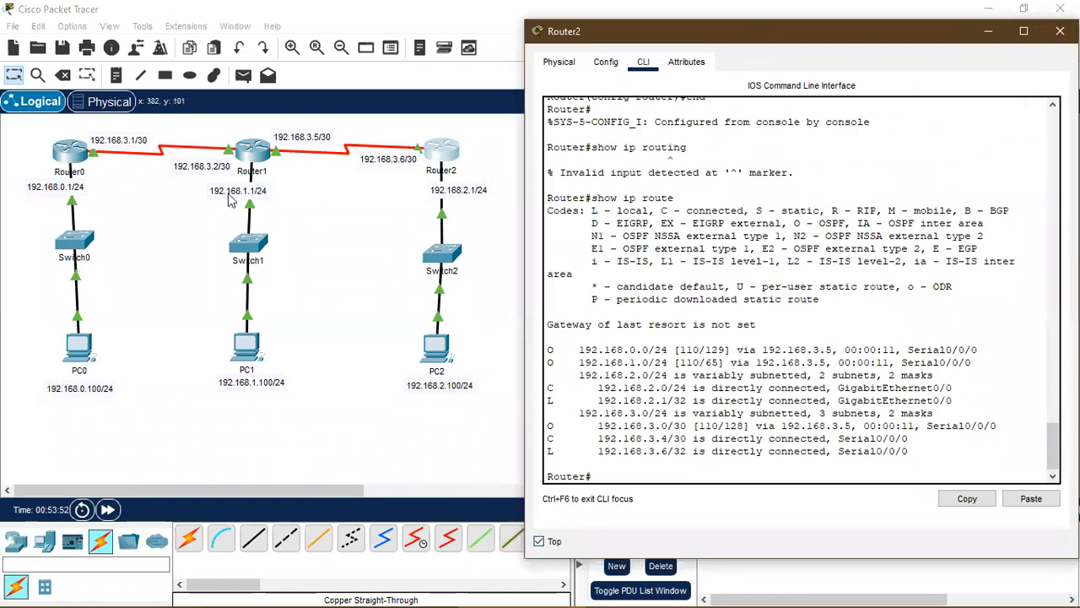
click(252, 156)
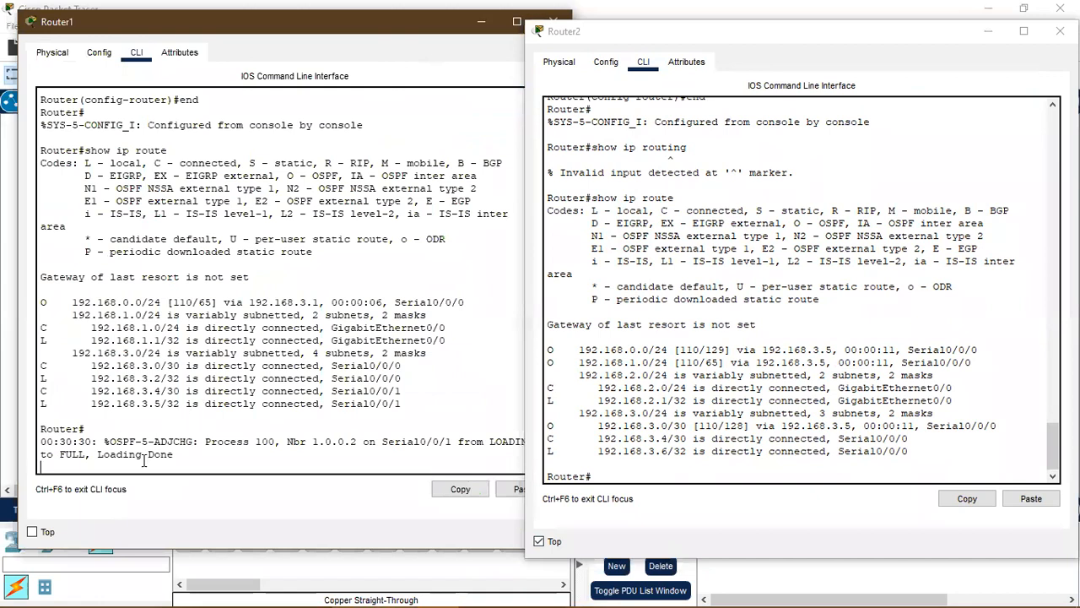
Display Router1's IP routing table again to compare its OSPF routes with Router2's, and close both router windows
click(277, 450)
key(Return)
key(Up)
key(Return)
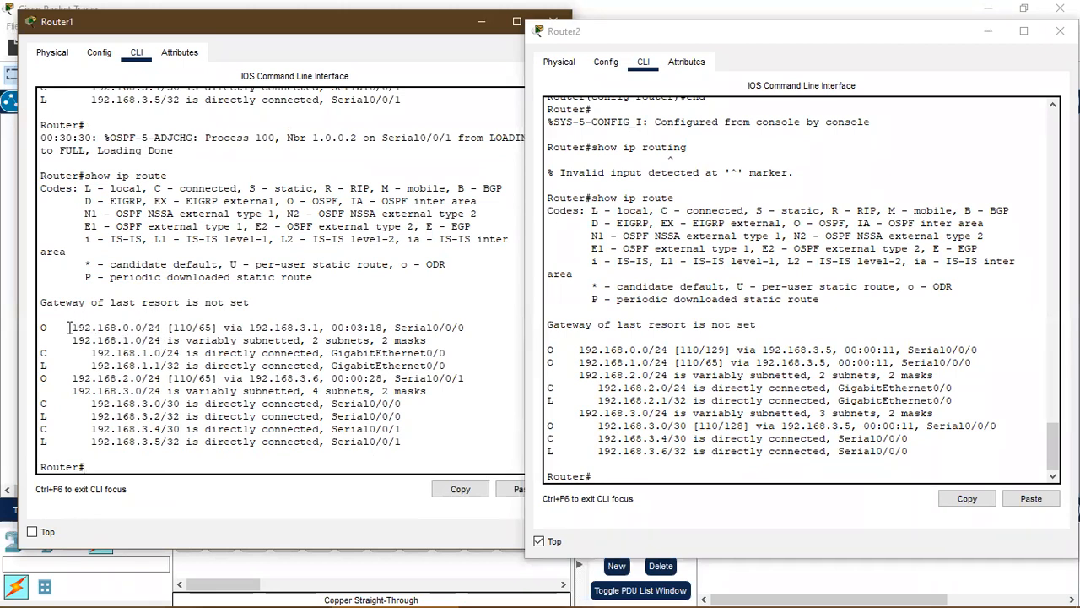
drag(68, 327, 199, 437)
click(199, 438)
click(633, 472)
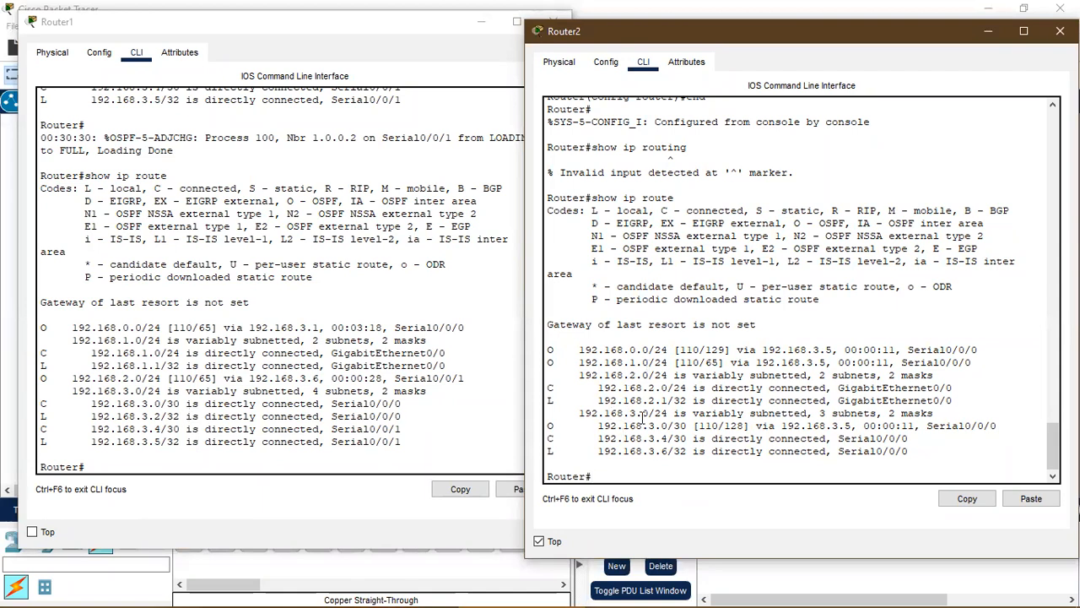
click(1060, 31)
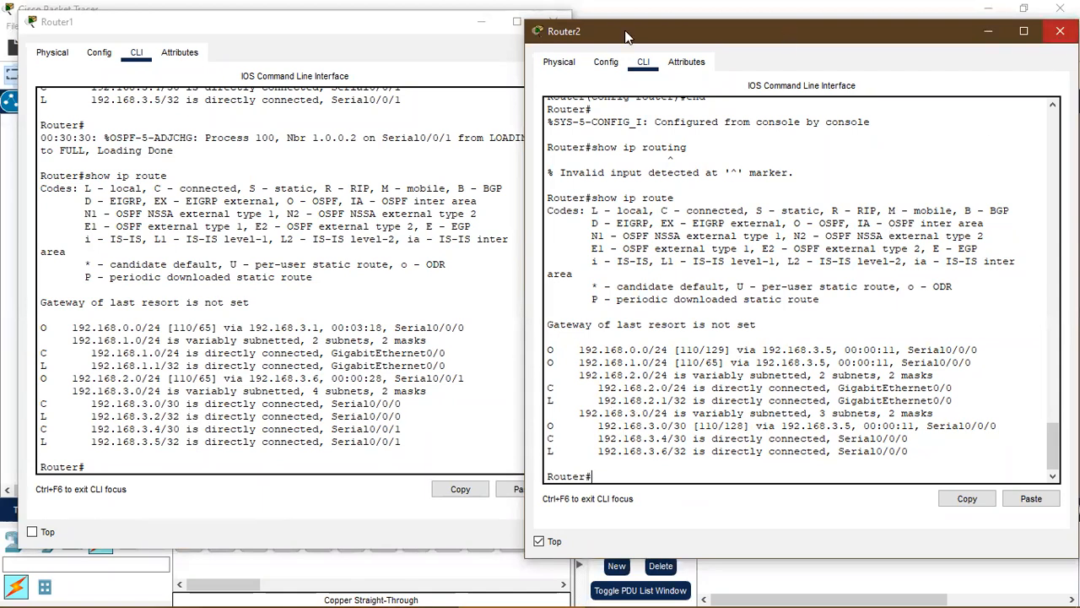
click(555, 23)
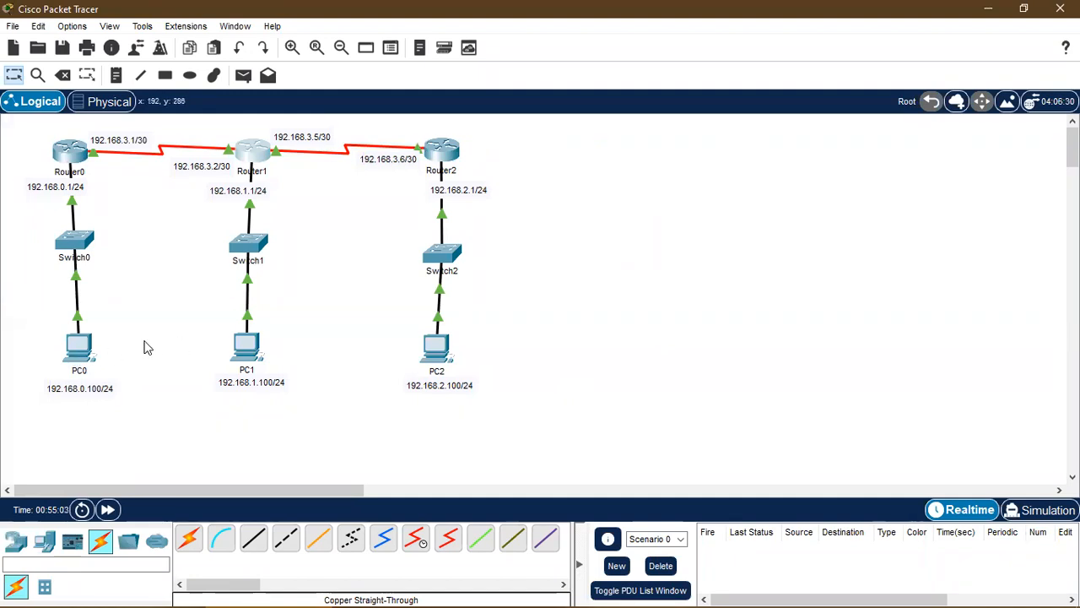
From PC0's command prompt, ping PC1 at 192.168.1.100 and PC2 at 192.168.2.100 to test connectivity across the routers
click(78, 346)
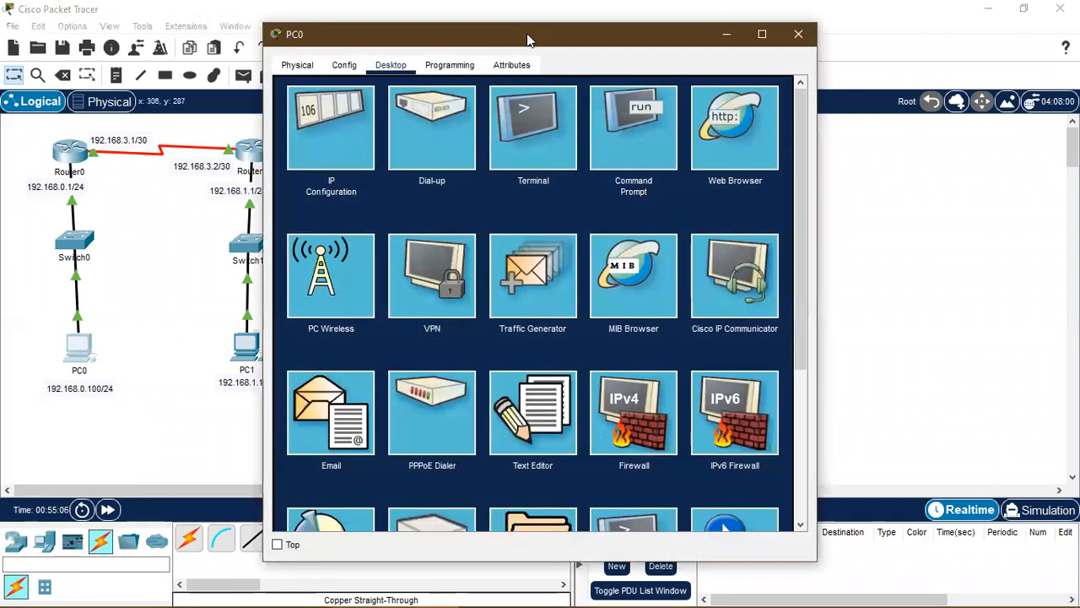
drag(526, 33, 734, 31)
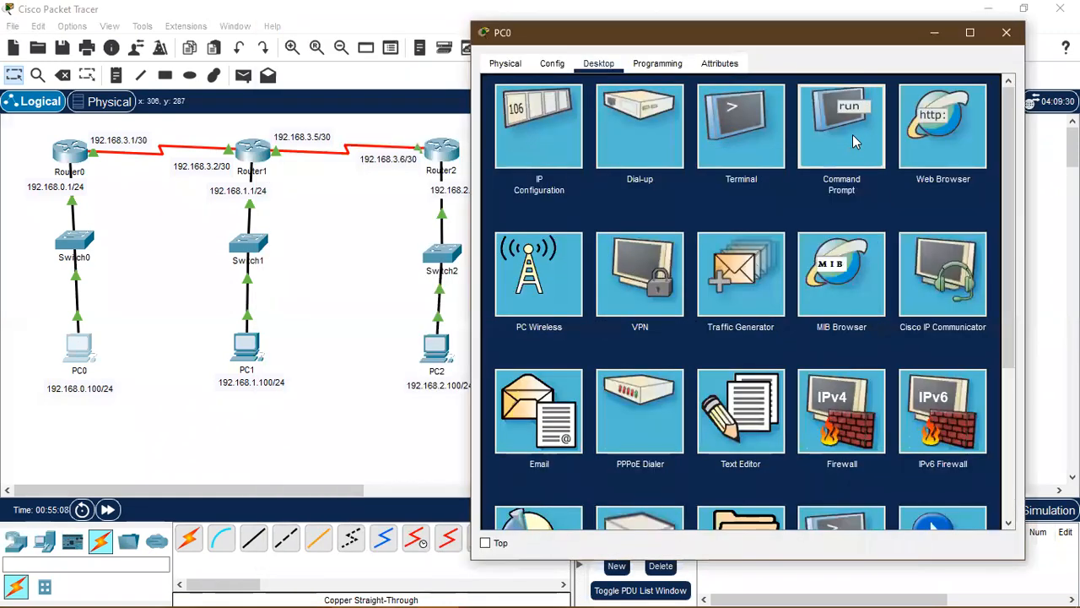
click(852, 134)
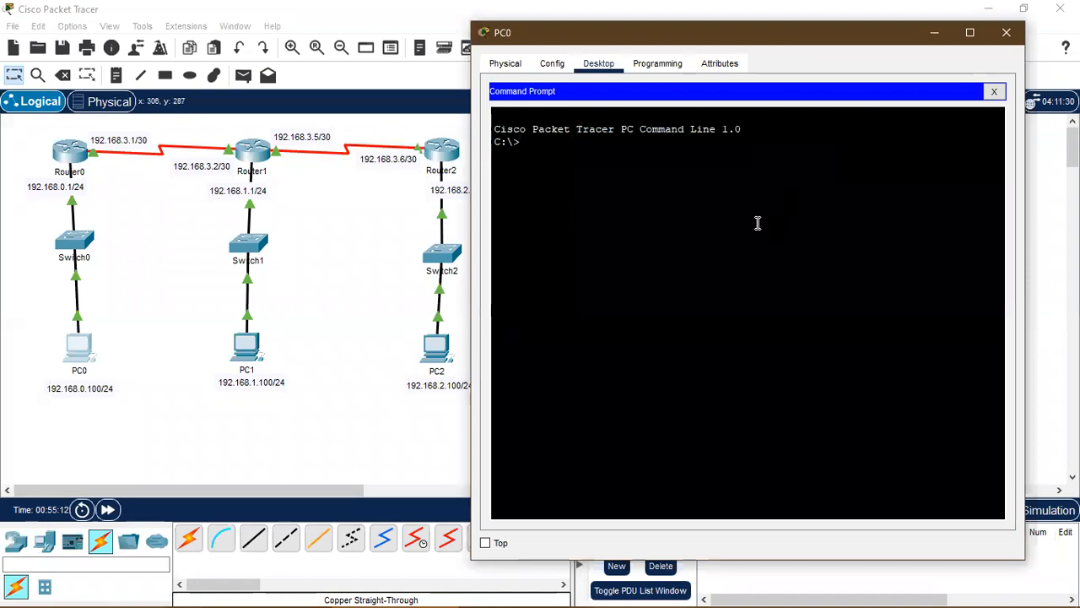
text(ping)
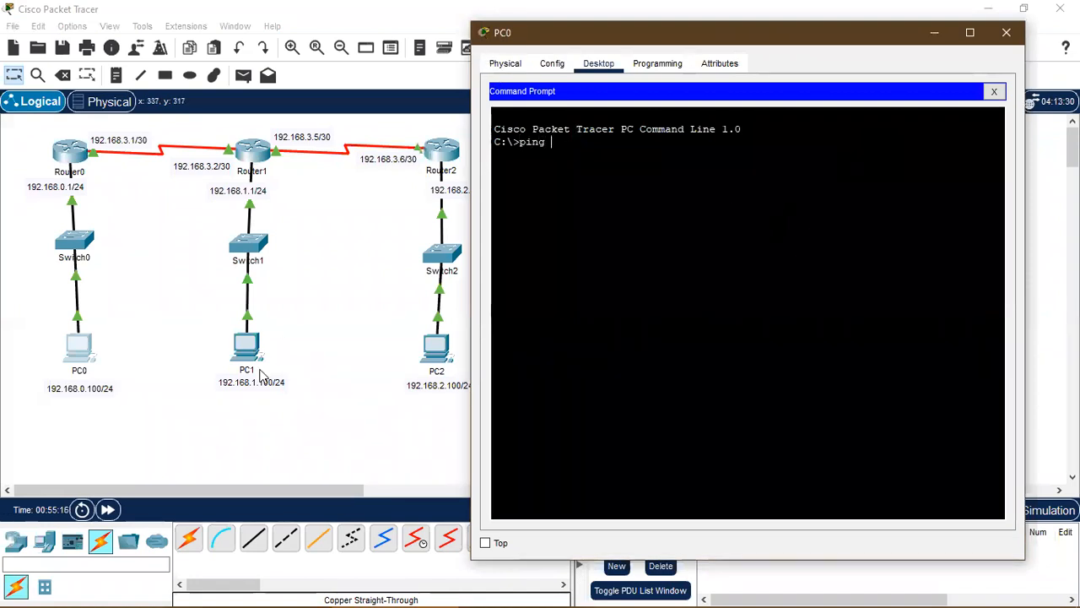
text( 192.168.1.100)
key(Return)
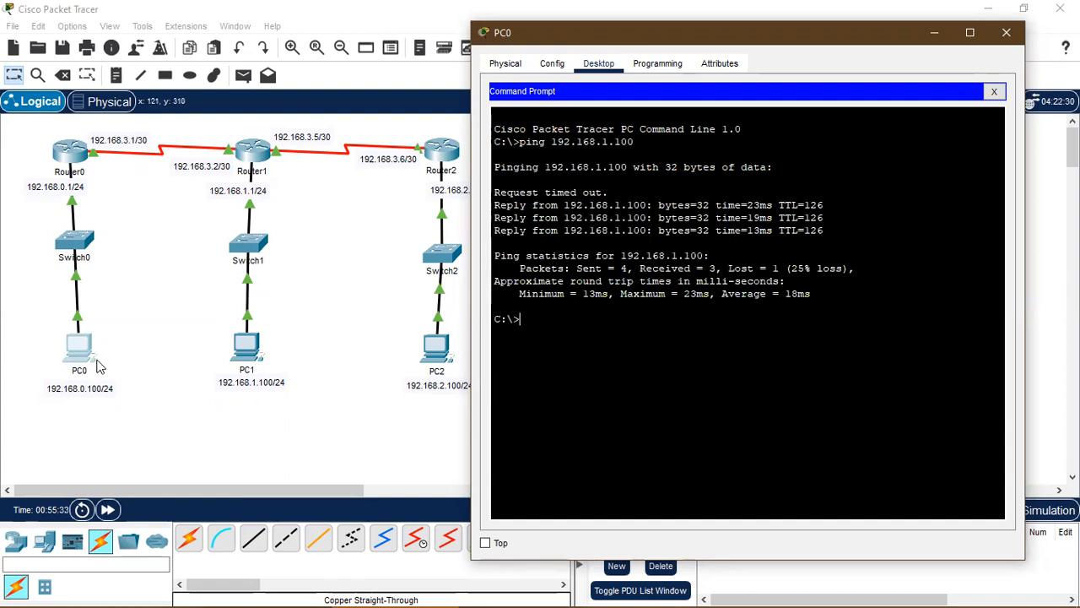
text(ping 192.168.2.100)
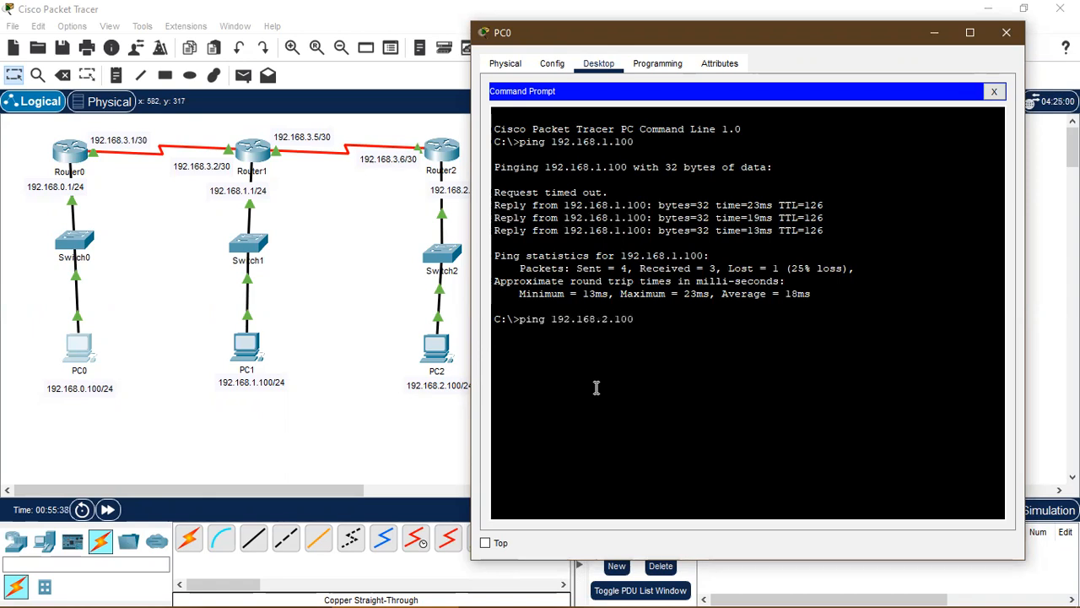
key(Return)
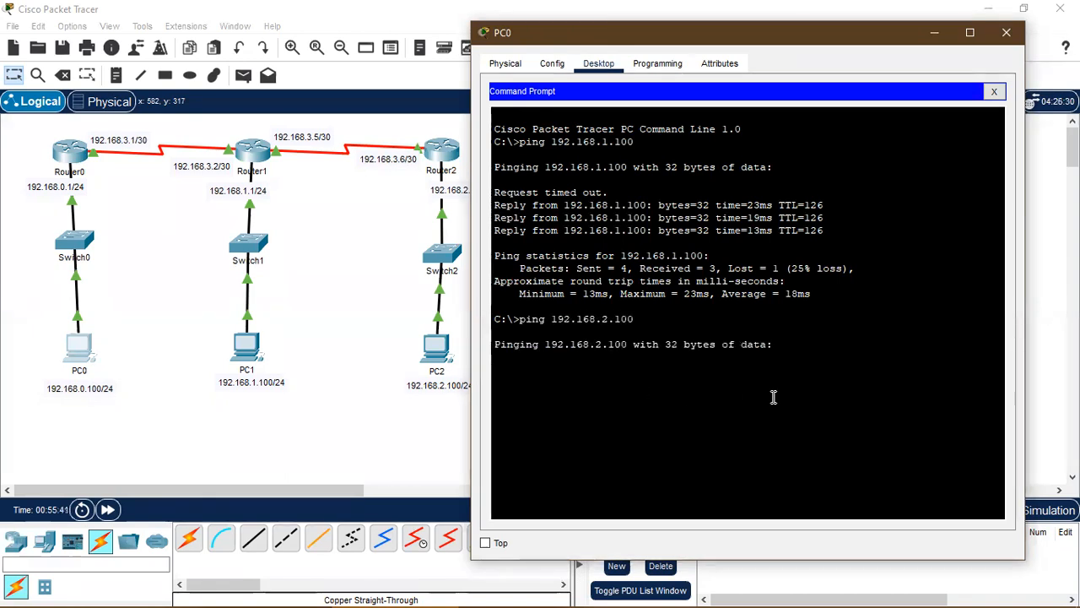